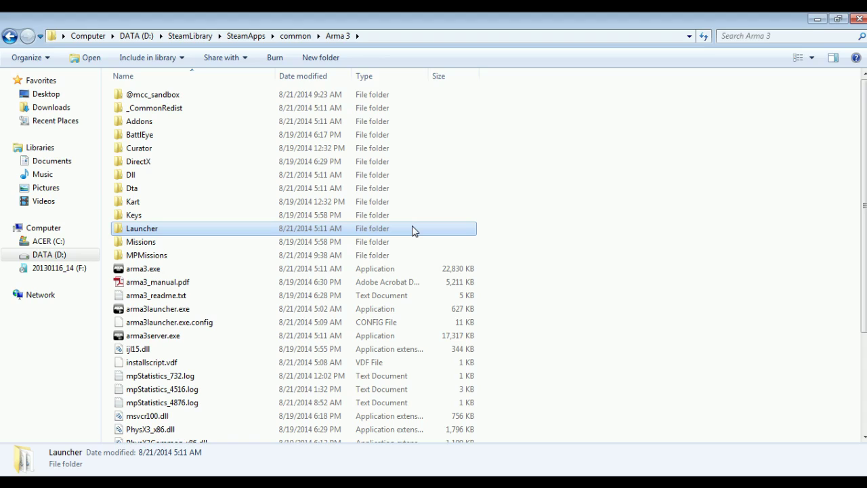
click(296, 246)
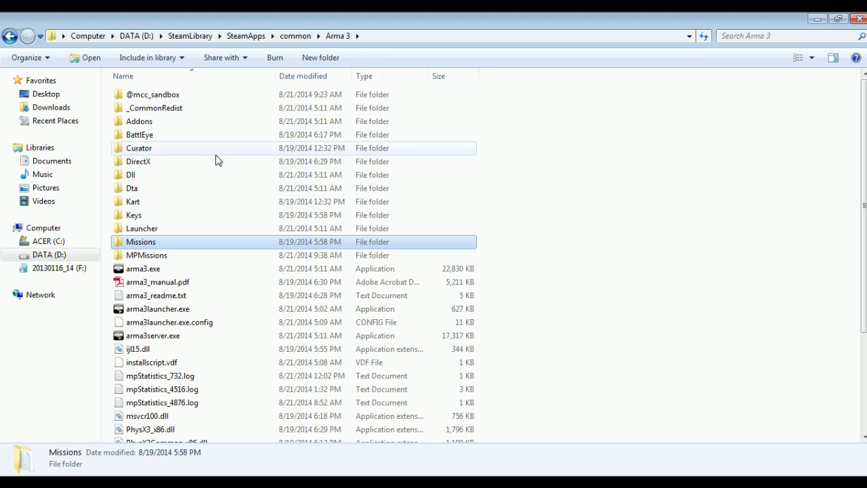
click(498, 482)
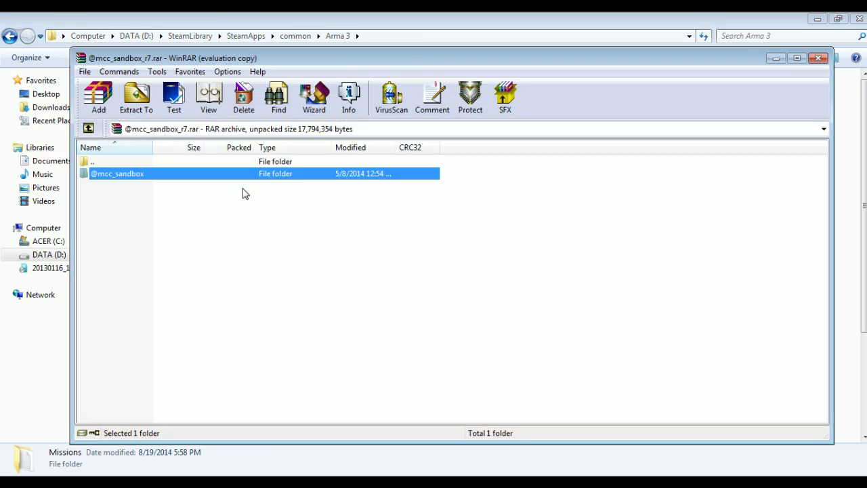
click(141, 111)
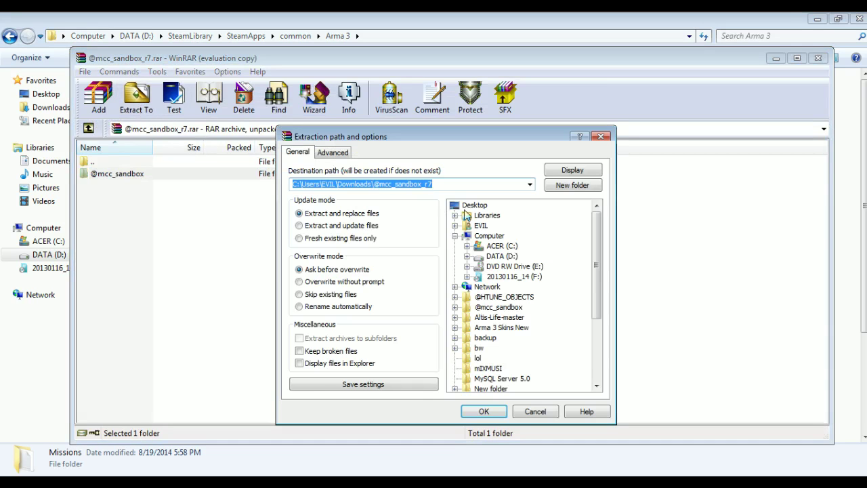
click(434, 185)
key(ctrl+a)
text(D:\Dayzrecord\LocalRecording - GamingRS3)
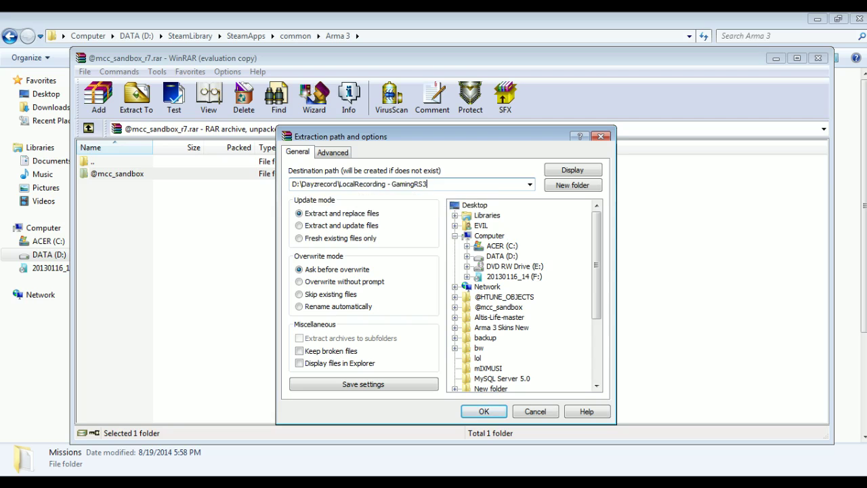
- Set the extraction destination to D:\SteamLibrary\SteamApps\common\Arma 3, and leave the archive without extracting
click(380, 42)
key(ctrl+c)
key(alt+Tab)
key(ctrl+v)
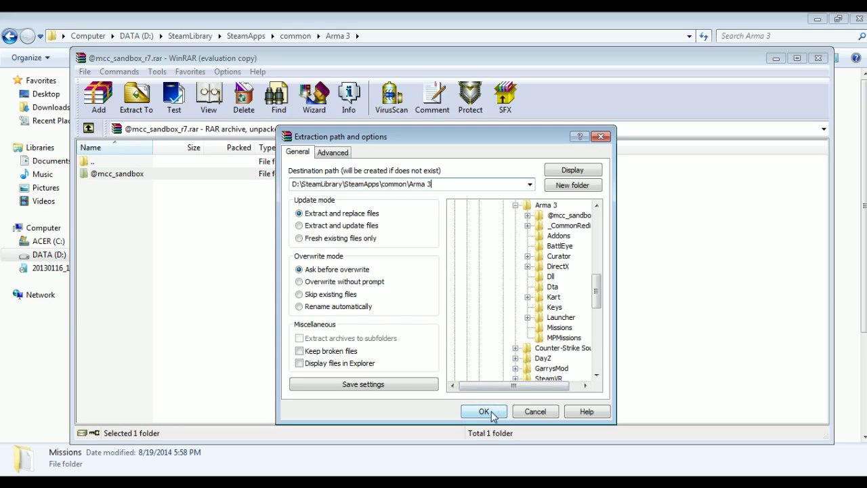
click(534, 411)
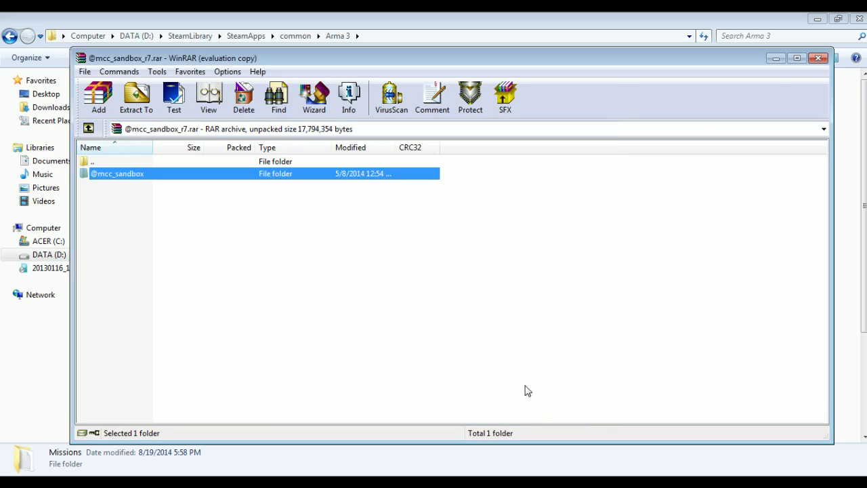
click(779, 59)
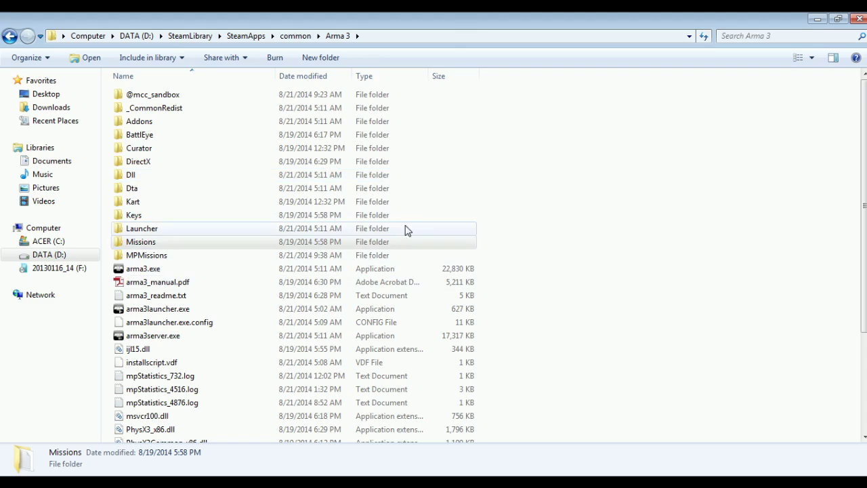
- Switch to Arma 3 and open the mission editor on the Altis map
click(557, 205)
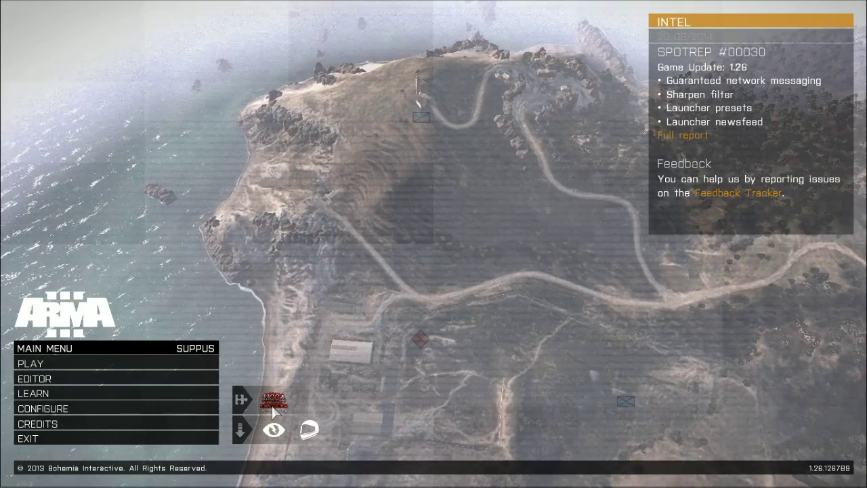
click(123, 383)
click(38, 132)
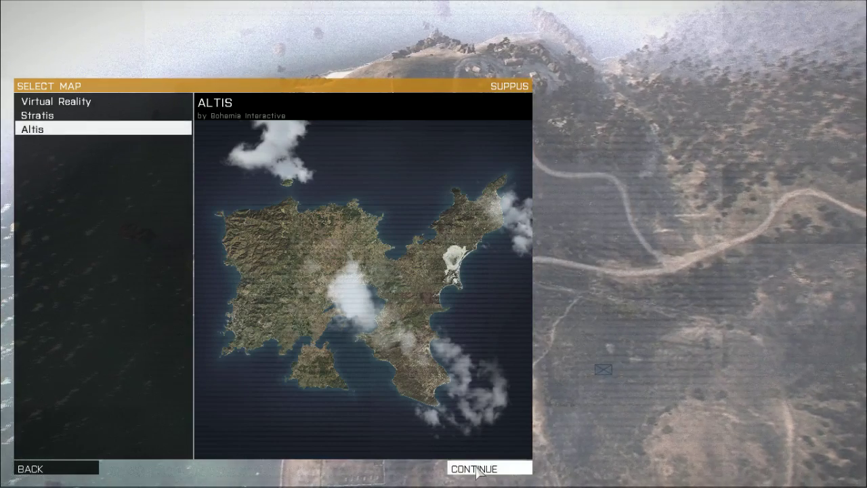
click(474, 468)
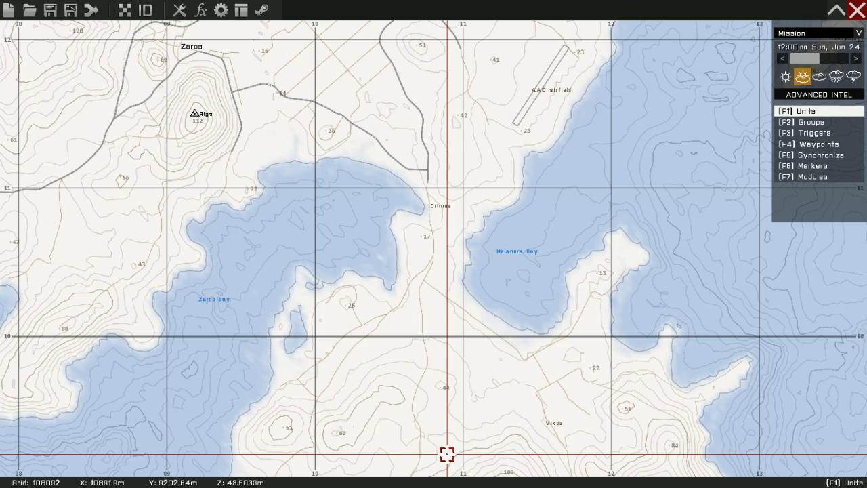
- Find the open waterfront ground beside the harbour pier south of Kastro, near Kavala, on the map
scroll(319, 239, down, 3)
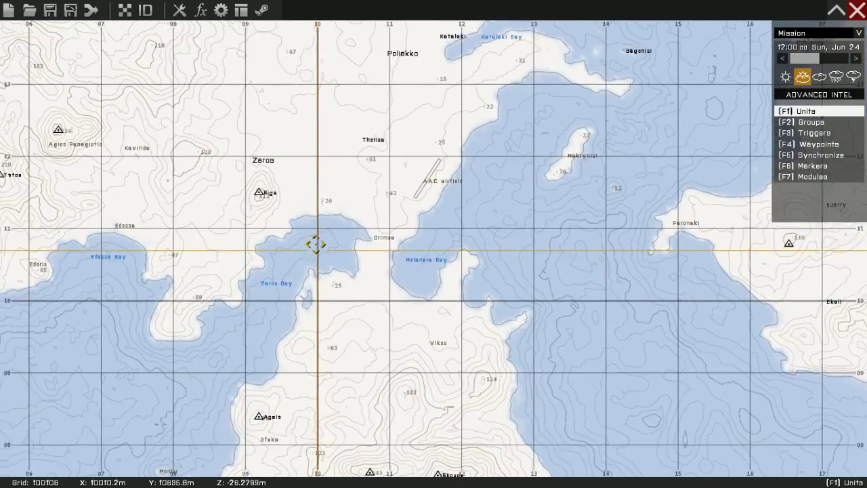
scroll(339, 283, down, 3)
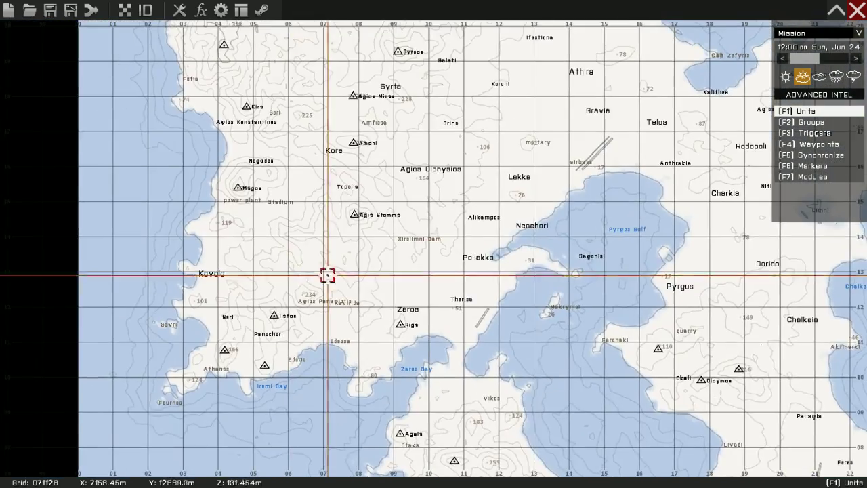
scroll(191, 271, up, 5)
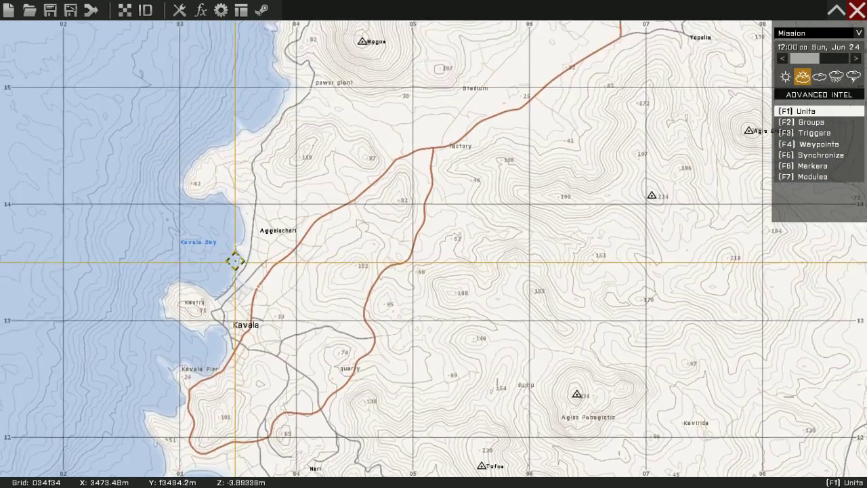
scroll(244, 340, up, 3)
scroll(313, 174, up, 3)
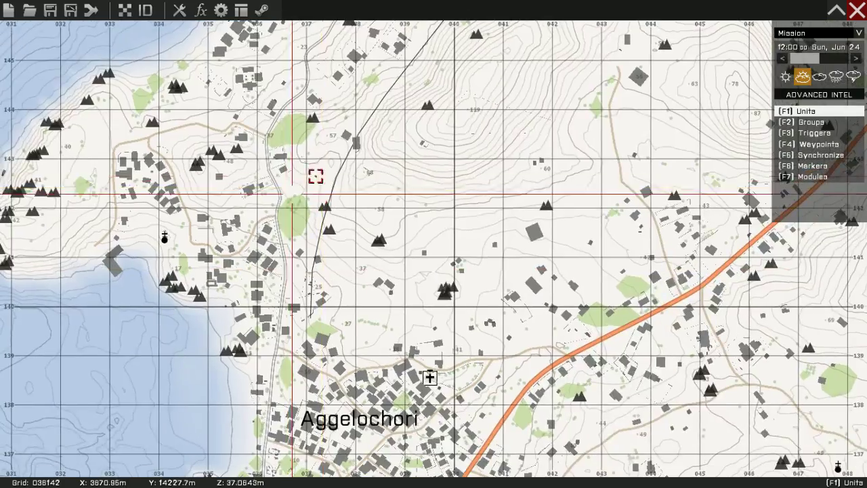
scroll(302, 259, down, 4)
scroll(341, 277, up, 2)
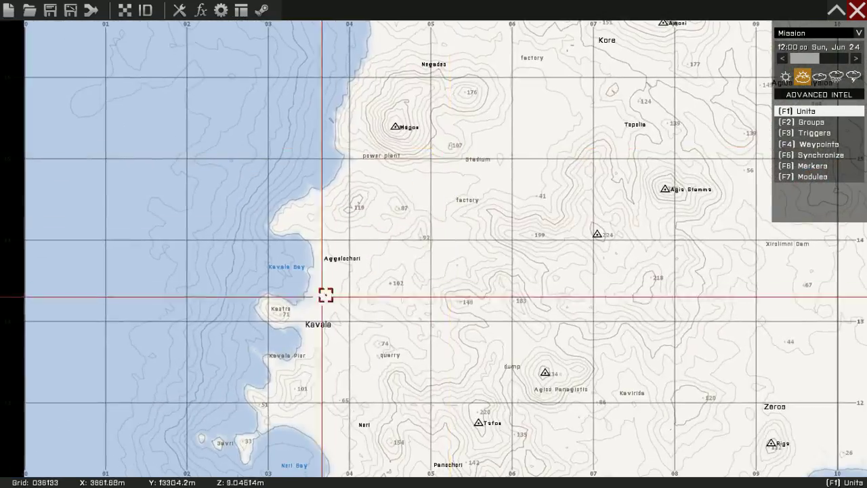
scroll(280, 309, up, 2)
scroll(345, 190, up, 3)
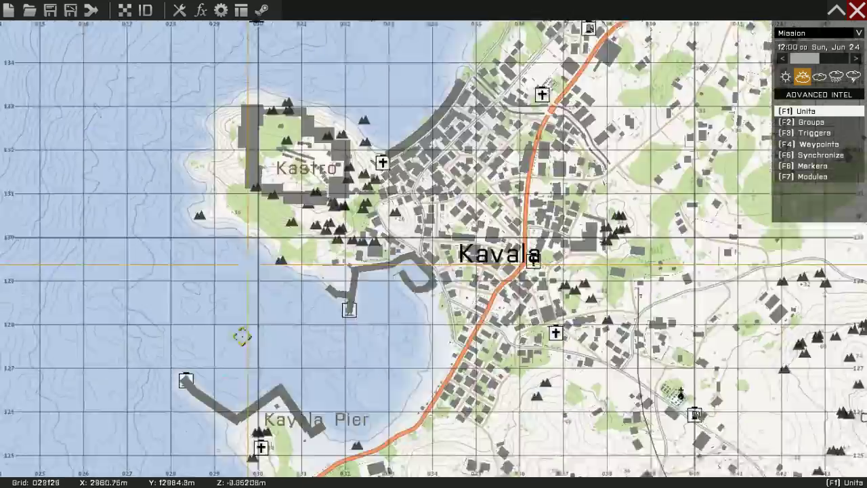
scroll(315, 263, up, 3)
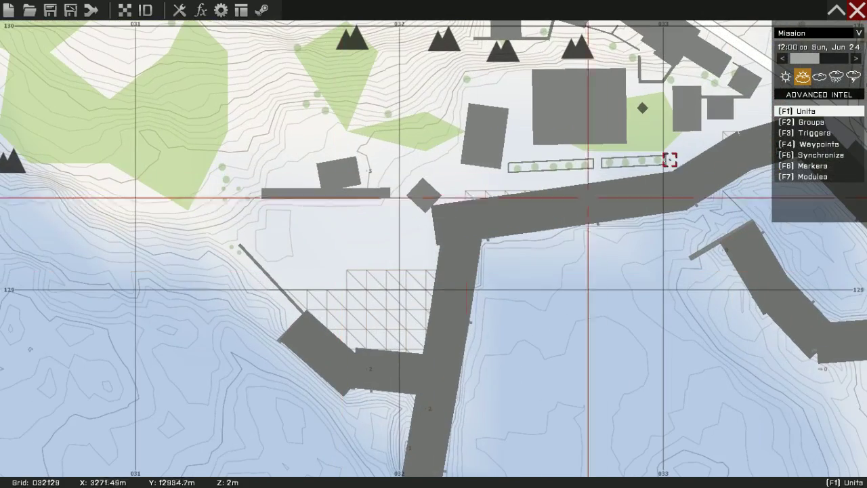
scroll(354, 259, down, 4)
right_drag(382, 192, 312, 251)
scroll(305, 305, up, 1)
right_drag(304, 310, 403, 234)
scroll(407, 224, down, 2)
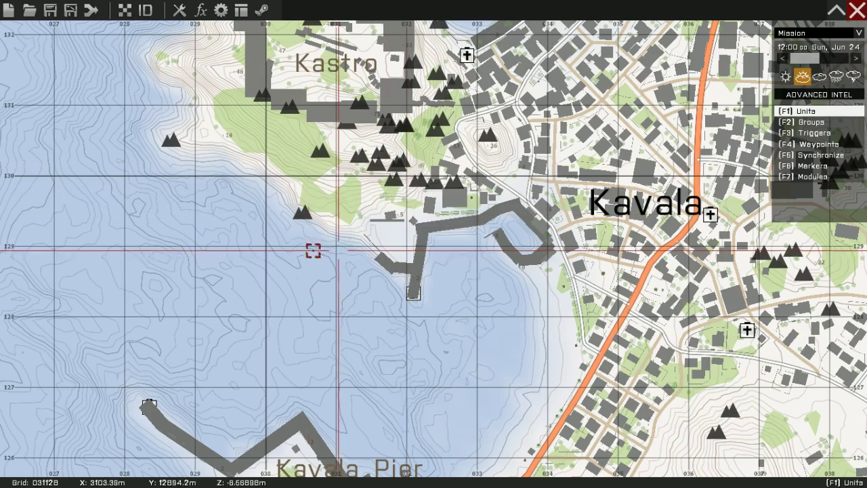
scroll(400, 237, up, 4)
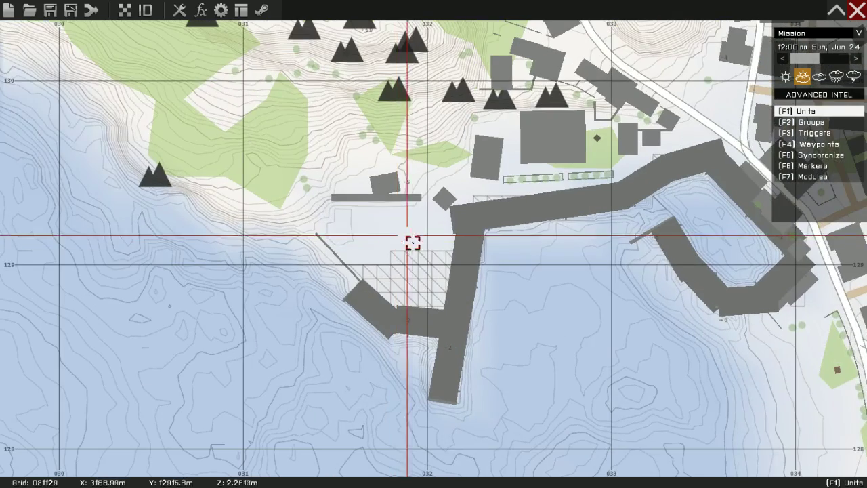
scroll(397, 235, up, 3)
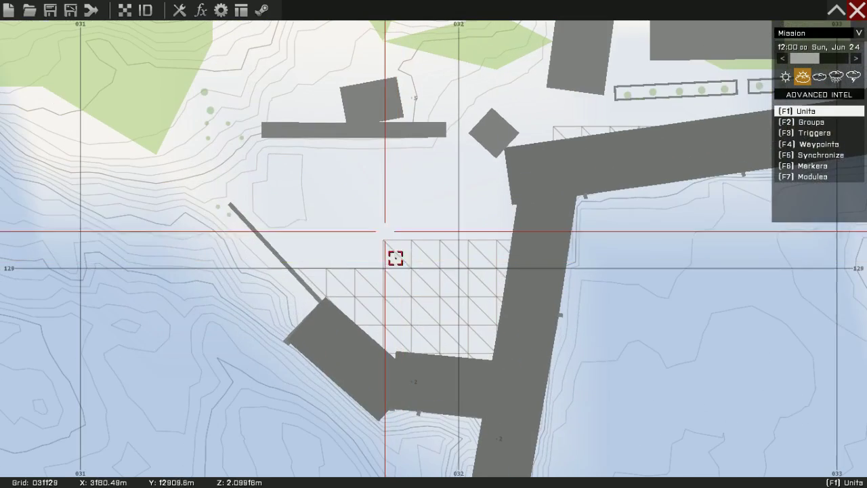
- Insert a player-controlled BLUFOR NATO Rifleman named "man" on the open ground west of the pier
double_click(352, 196)
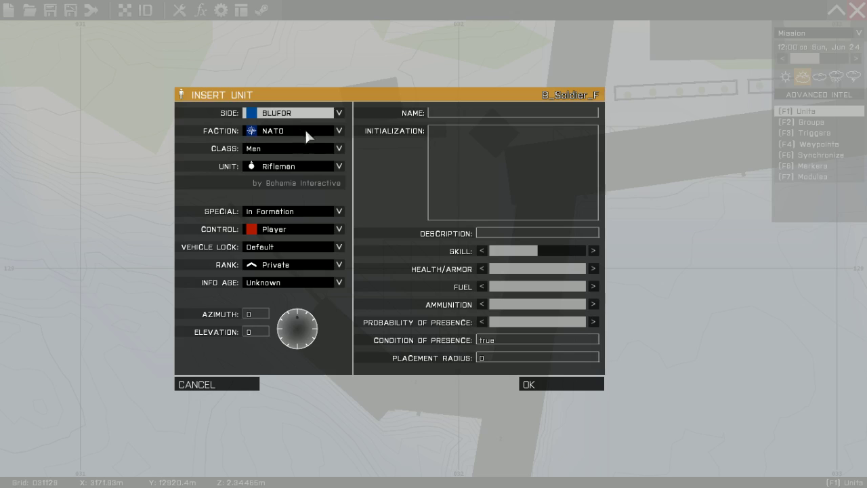
click(431, 114)
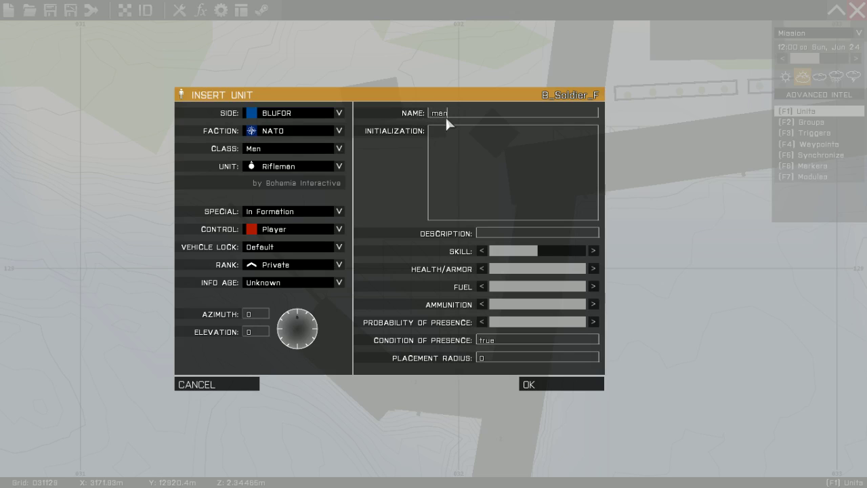
click(549, 388)
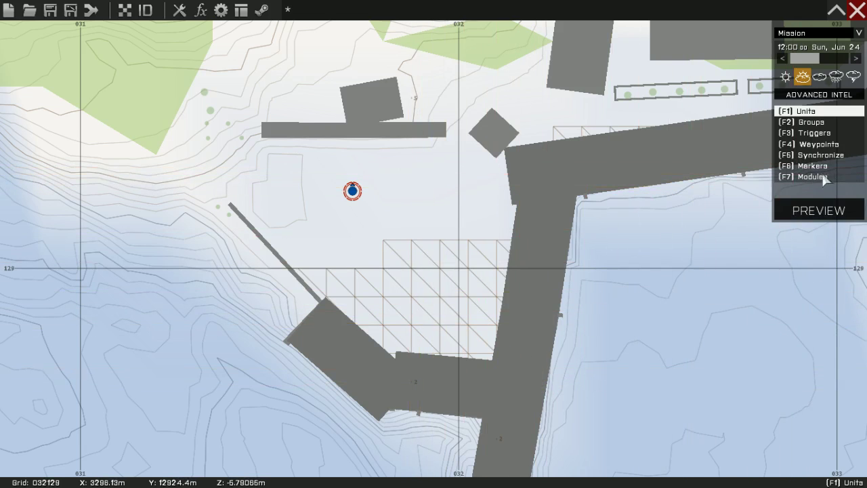
- Add a Zeus Game Master module just east of the rifleman, with "man" as its owner
click(817, 176)
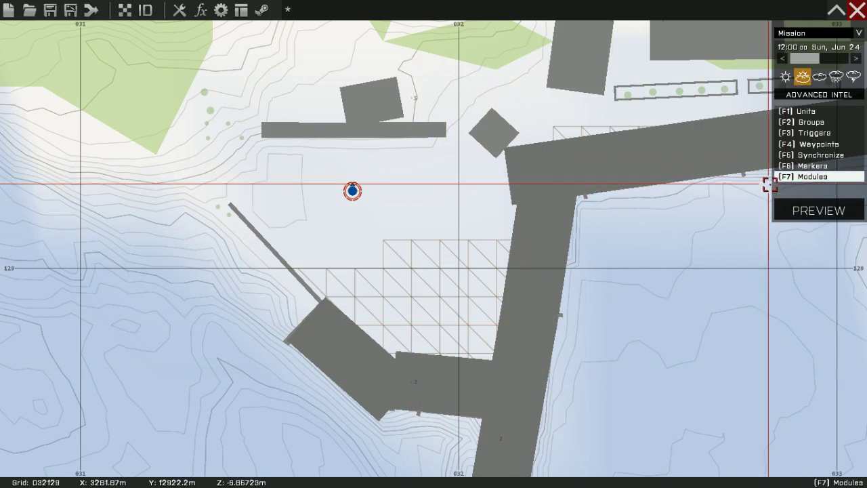
double_click(431, 206)
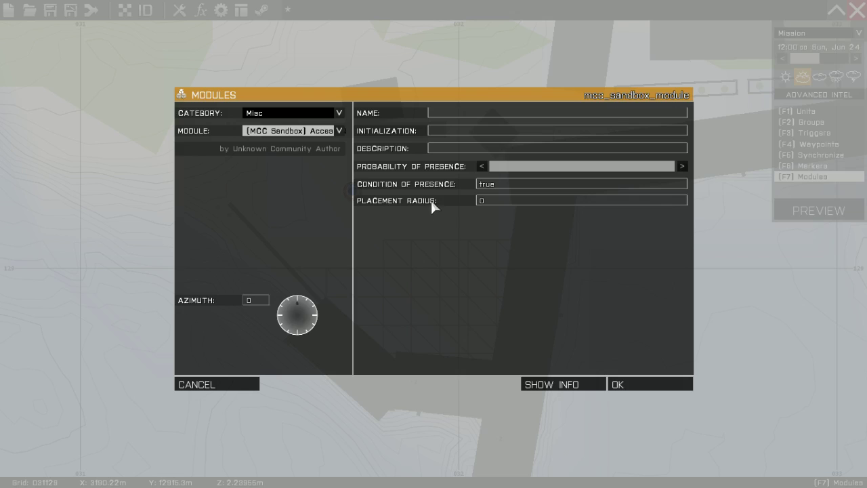
click(274, 114)
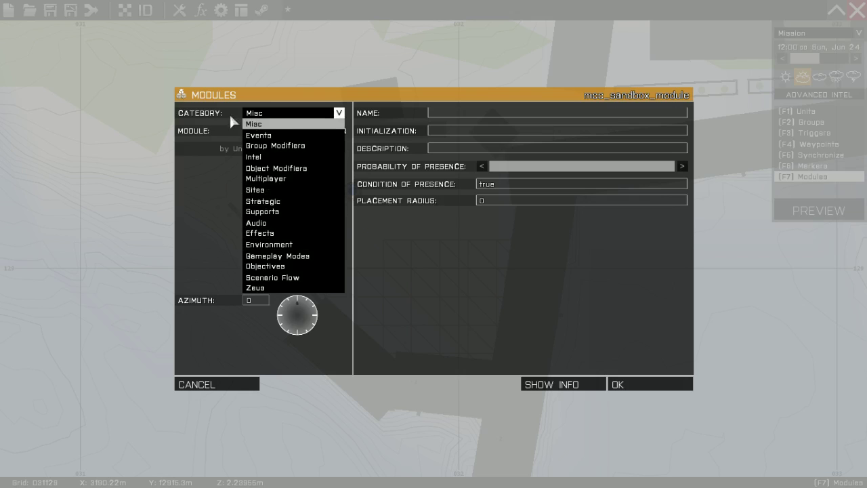
click(279, 288)
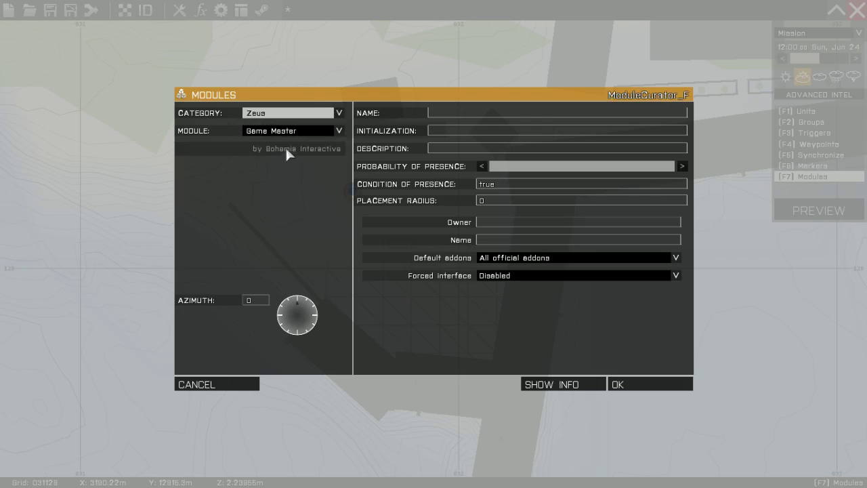
click(488, 224)
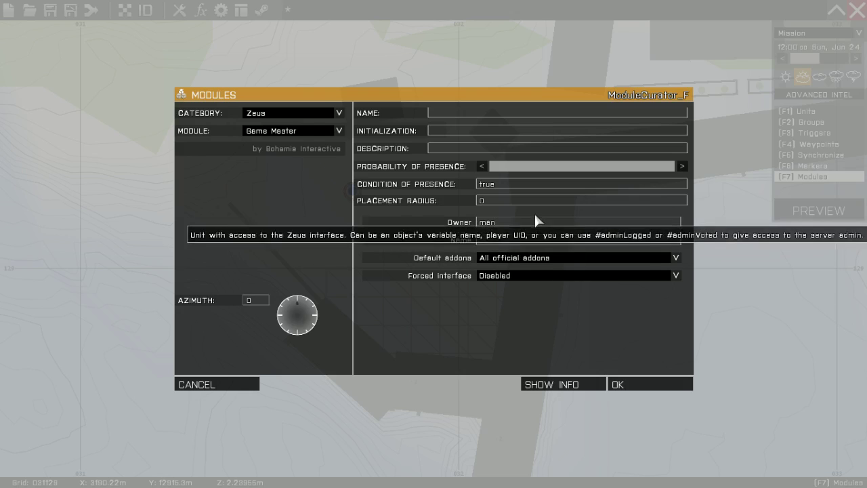
click(636, 386)
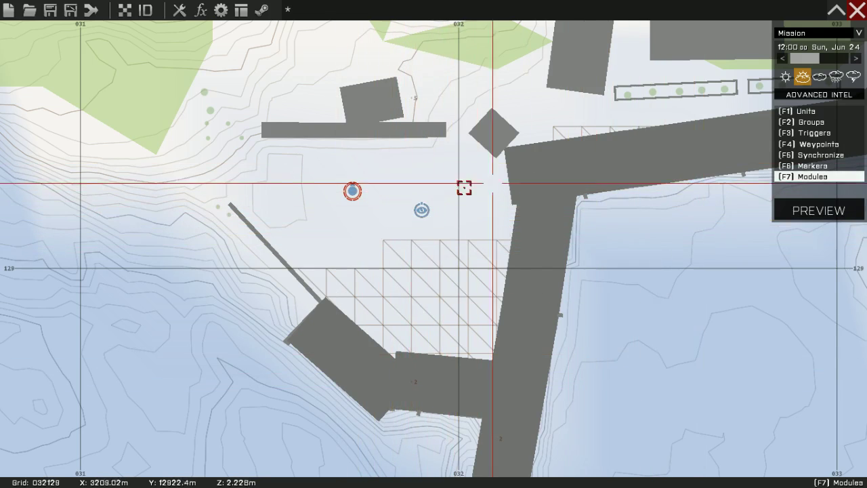
- Add the Misc module (MCC Sandbox) Access Rights south of the rifleman and shift it slightly east
double_click(393, 241)
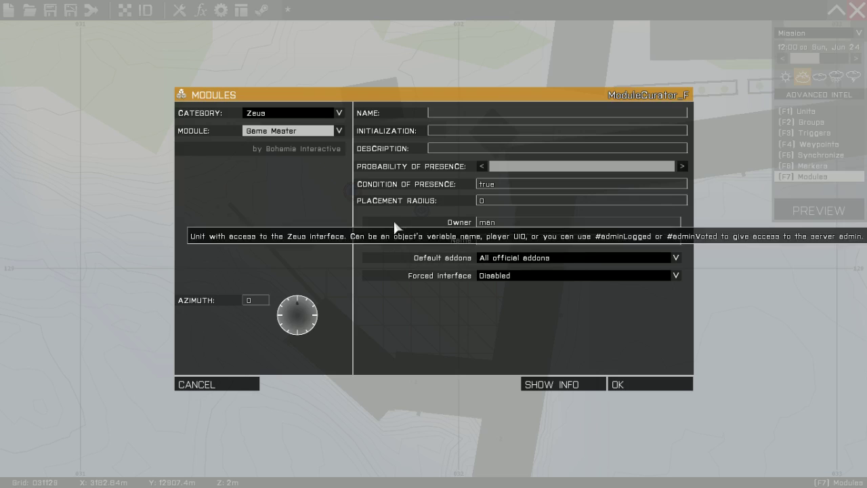
click(280, 112)
click(257, 124)
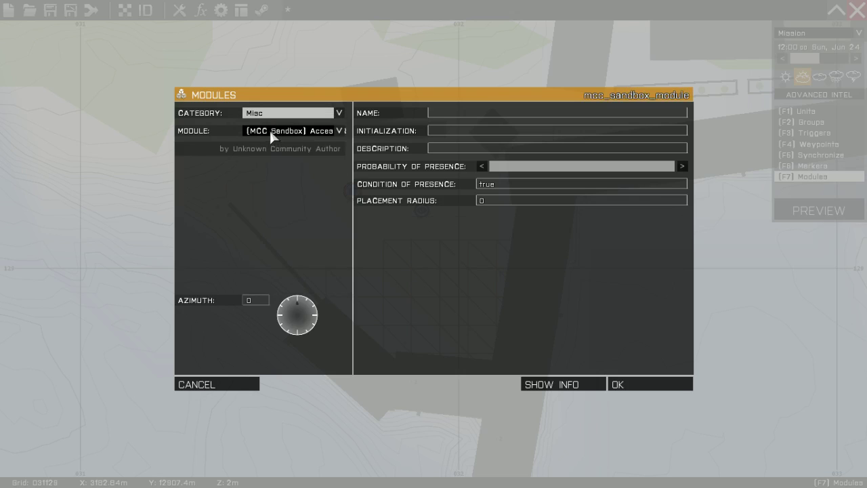
click(269, 130)
click(273, 134)
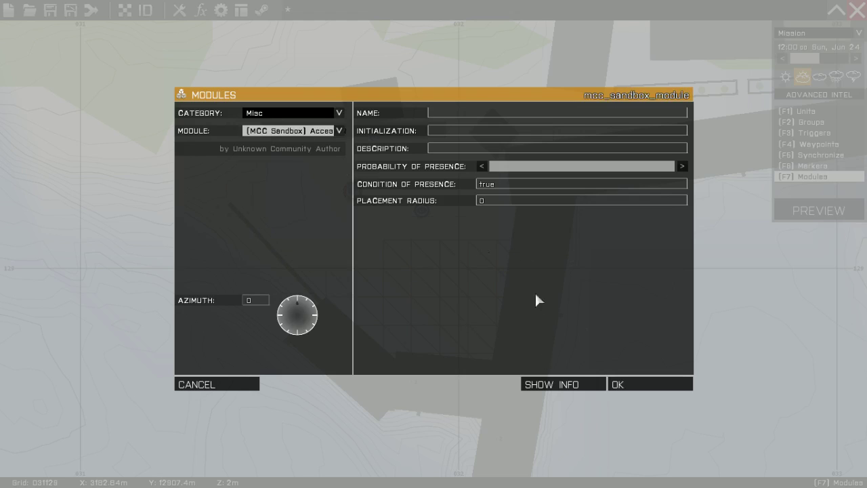
click(621, 384)
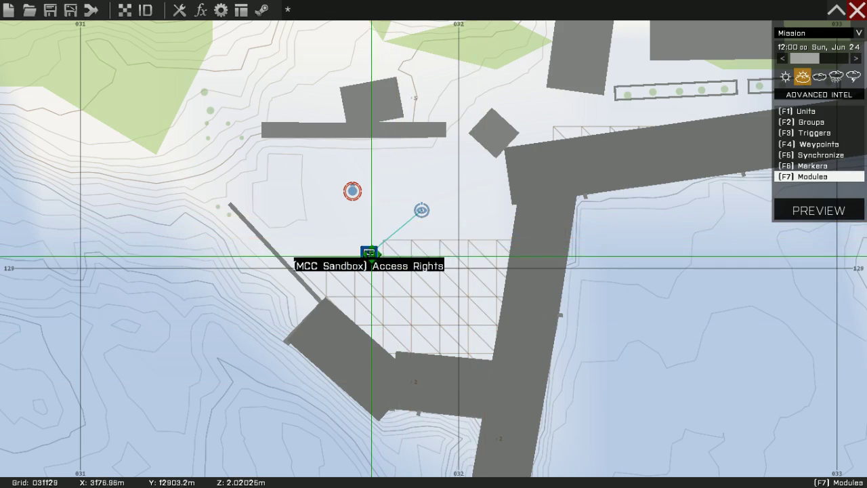
drag(372, 252, 384, 254)
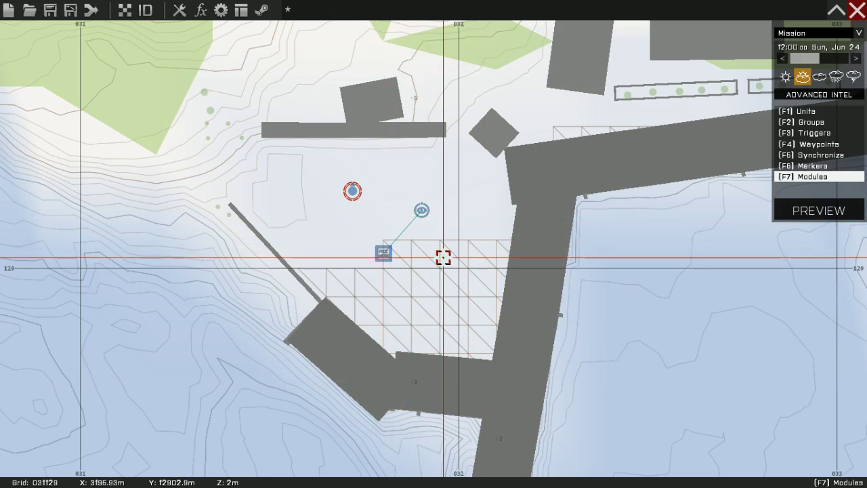
scroll(443, 256, up, 2)
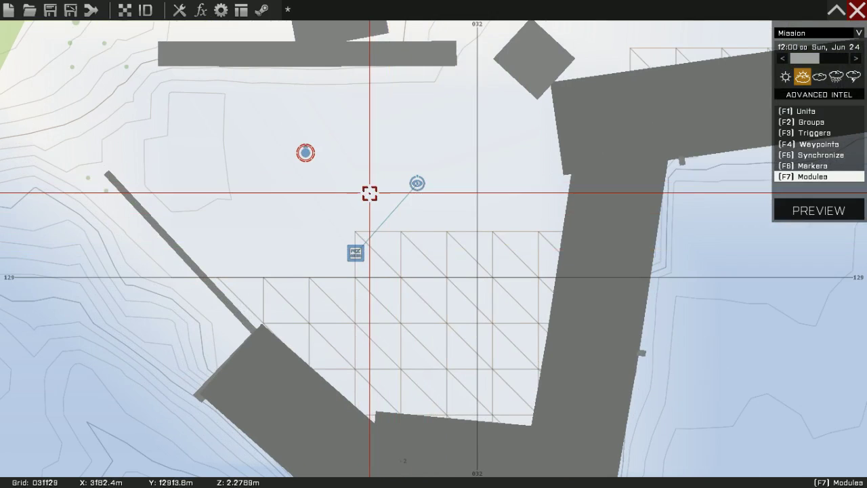
- Replace the (MCC Sandbox) Access Rights module grouped with the Game Master module with an ungrouped one southeast of the rifleman
scroll(376, 264, up, 2)
scroll(338, 268, down, 2)
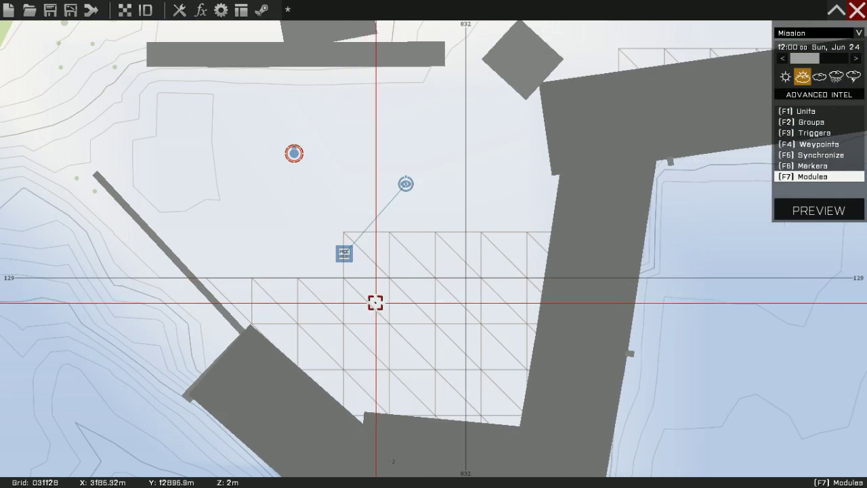
click(344, 254)
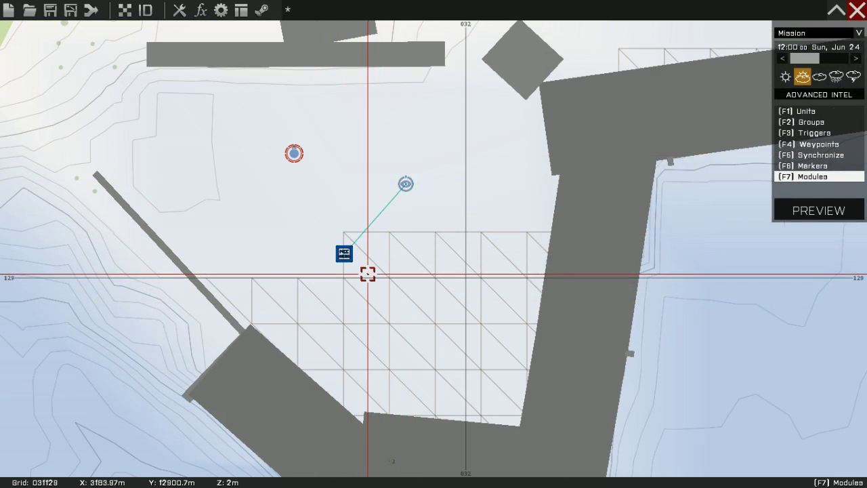
key(Delete)
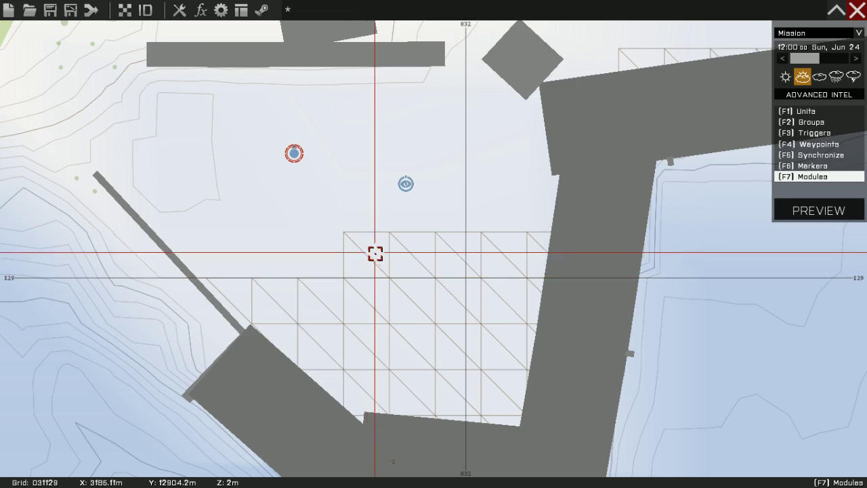
drag(320, 227, 351, 249)
- Move the rifleman, the Game Master module and the Access Rights module east, beside the long planters along the harbour pier
drag(295, 156, 276, 152)
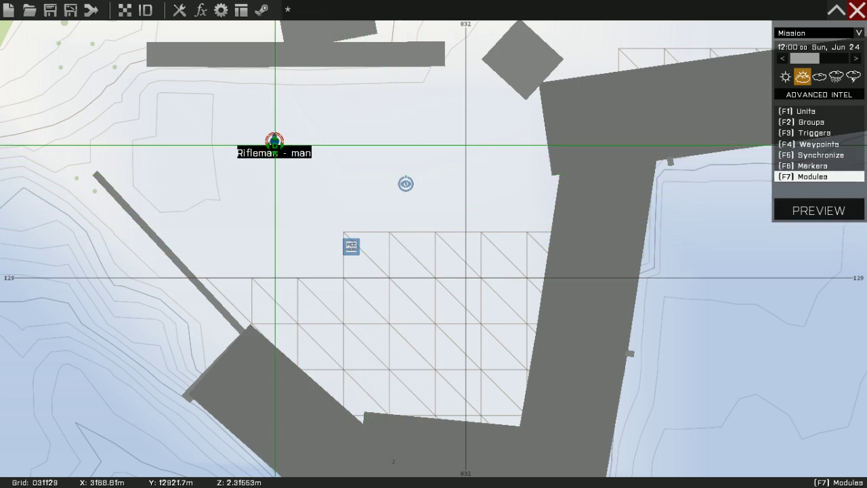
scroll(304, 170, down, 5)
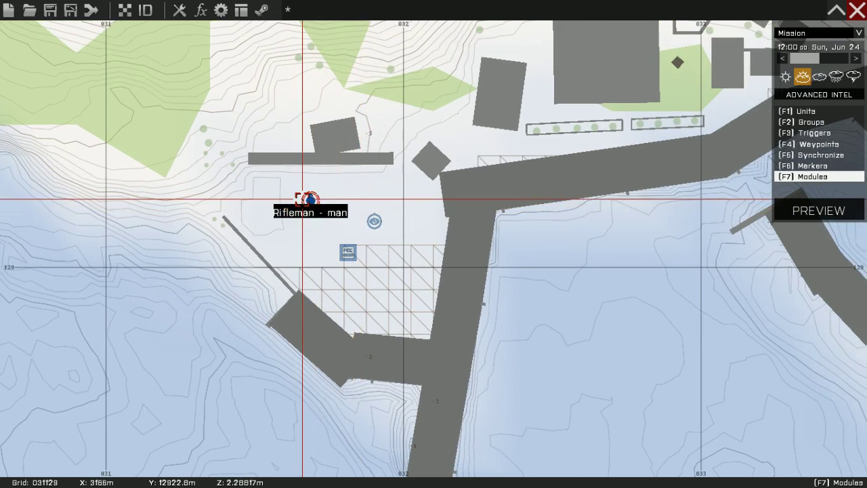
drag(310, 201, 534, 145)
drag(375, 221, 575, 144)
drag(348, 252, 557, 169)
scroll(557, 170, up, 3)
right_drag(358, 247, 433, 207)
mouse_move(447, 126)
mouse_down()
mouse_move(364, 260)
mouse_move(261, 344)
mouse_up()
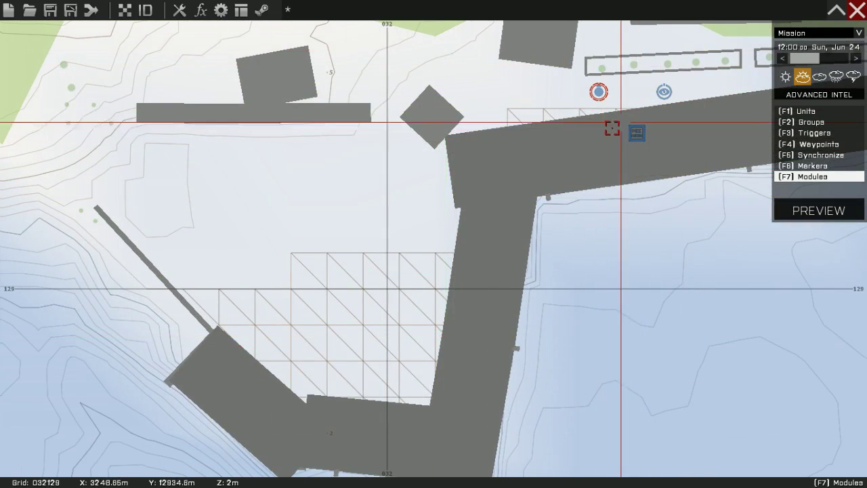
right_drag(611, 152, 545, 201)
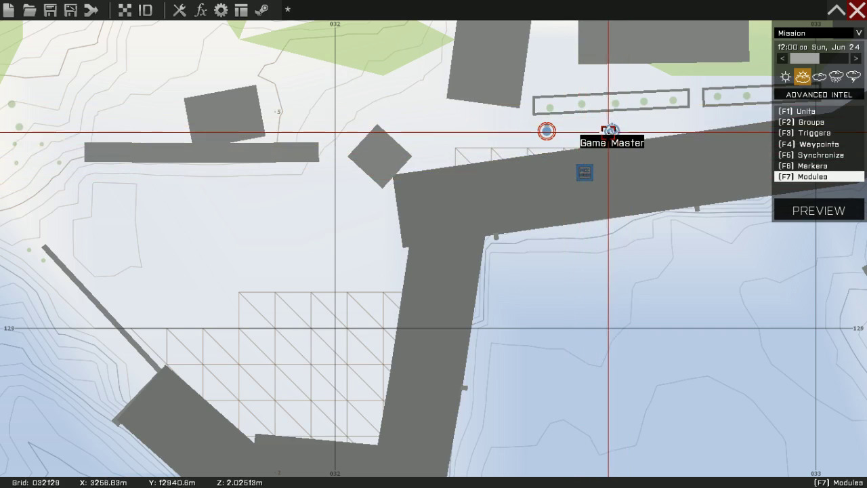
mouse_move(585, 174)
mouse_down()
mouse_move(561, 189)
mouse_move(573, 178)
mouse_up()
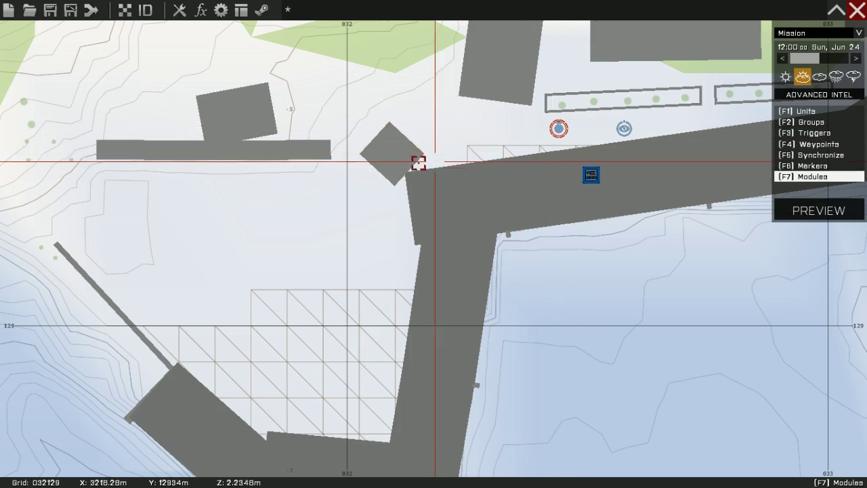
right_drag(325, 212, 418, 184)
scroll(476, 190, down, 1)
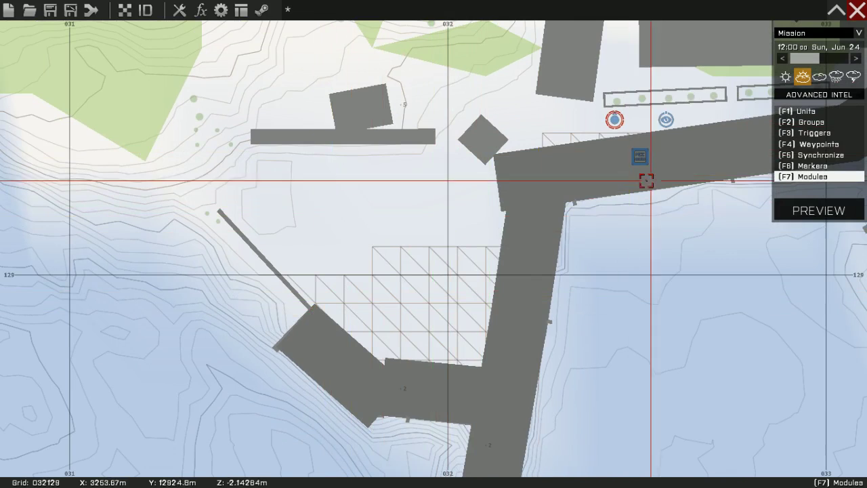
- Synchronize the (MCC Sandbox) Access Rights module and the Game Master module with the rifleman
key(F5)
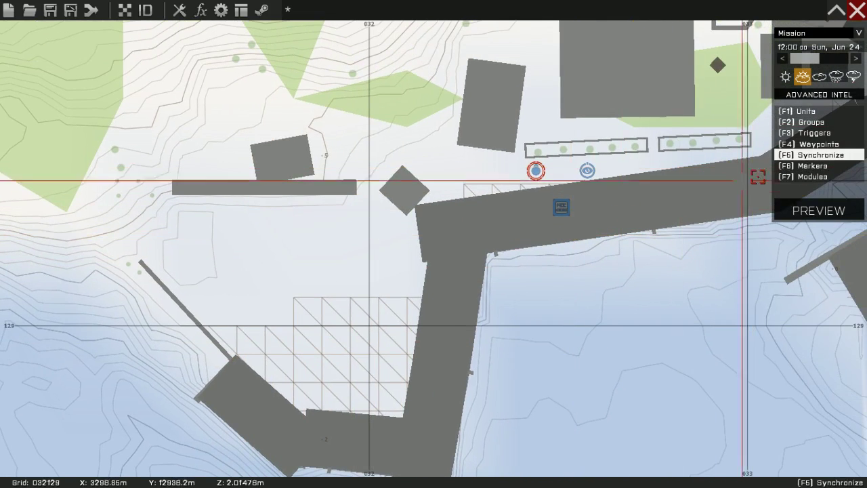
scroll(604, 218, up, 3)
mouse_move(511, 191)
mouse_down()
mouse_move(463, 125)
mouse_move(501, 139)
mouse_move(676, 156)
mouse_move(455, 108)
mouse_up()
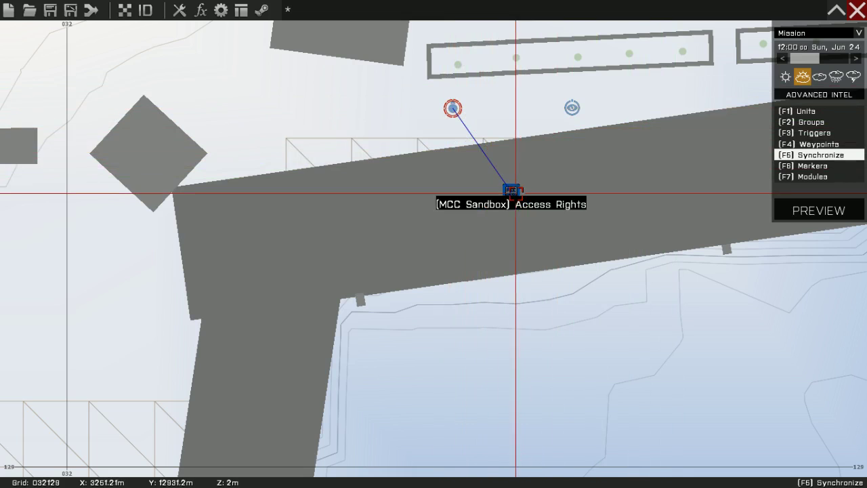
mouse_move(507, 191)
mouse_down()
mouse_move(379, 194)
mouse_move(479, 165)
mouse_move(453, 108)
mouse_up()
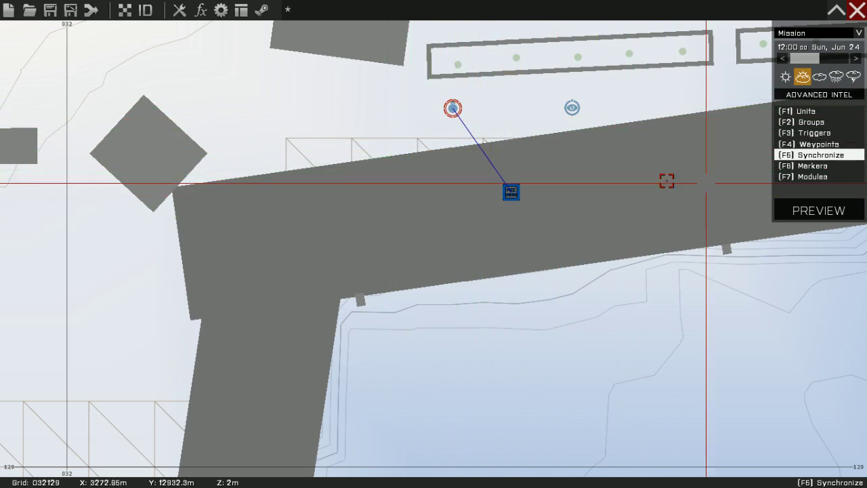
drag(572, 107, 452, 110)
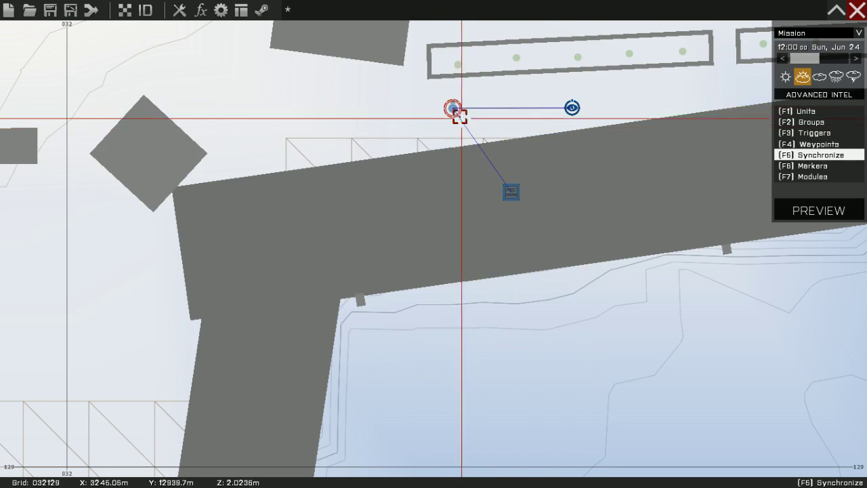
scroll(522, 146, down, 3)
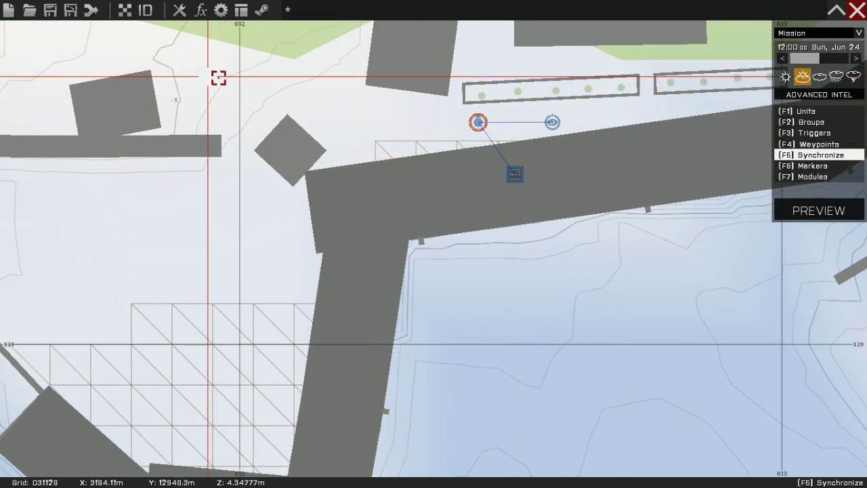
- Save the mission as a user mission named "altisliferpg3.5"
click(51, 12)
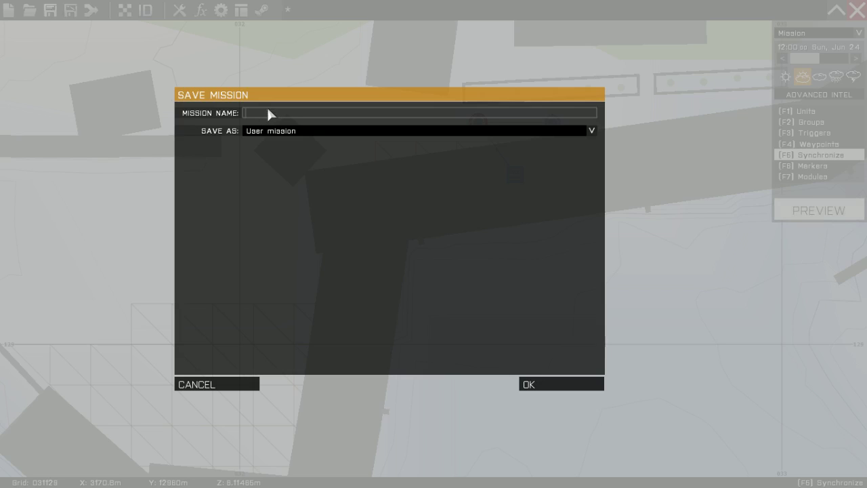
text(isliferpg3.5)
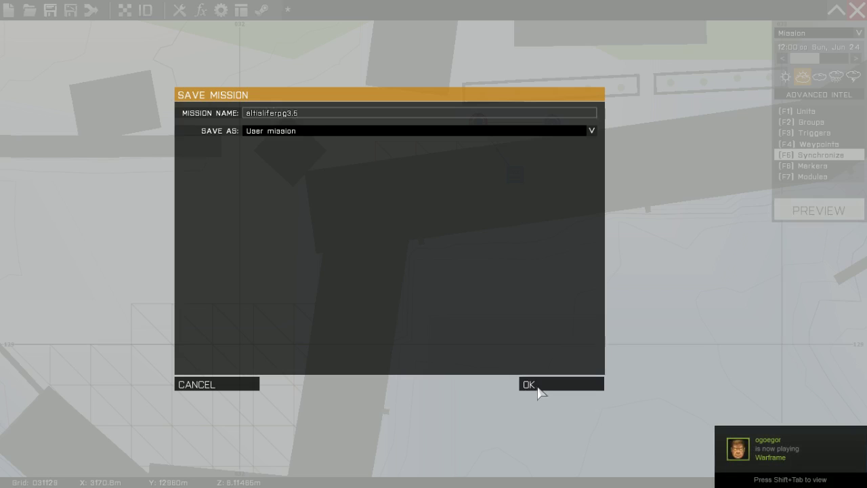
click(540, 392)
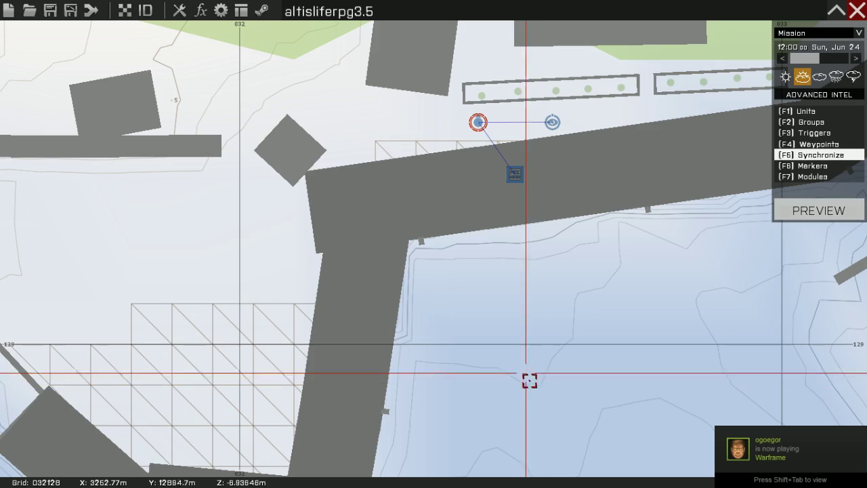
- Preview the mission and switch to a third-person view of the rifleman
click(813, 213)
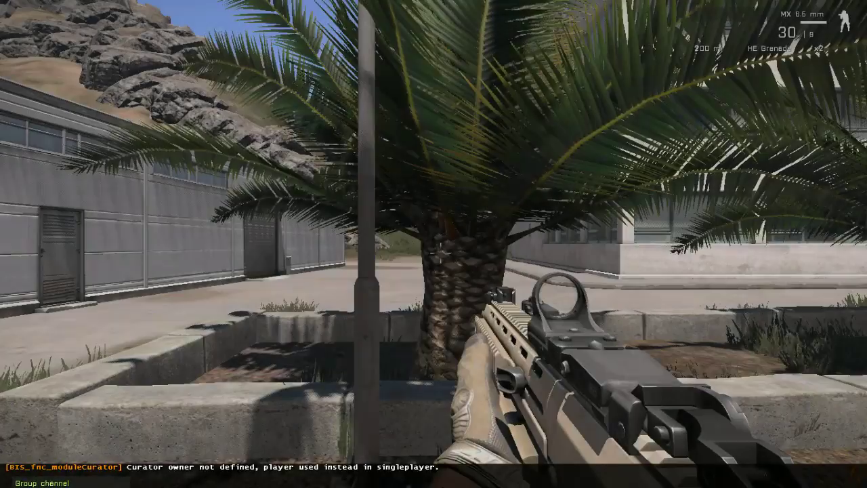
key(KP_Enter)
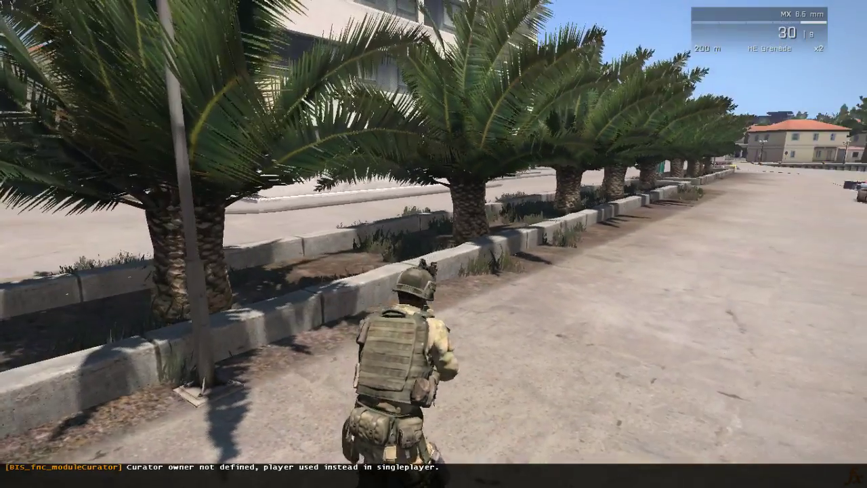
key(shift+Tab)
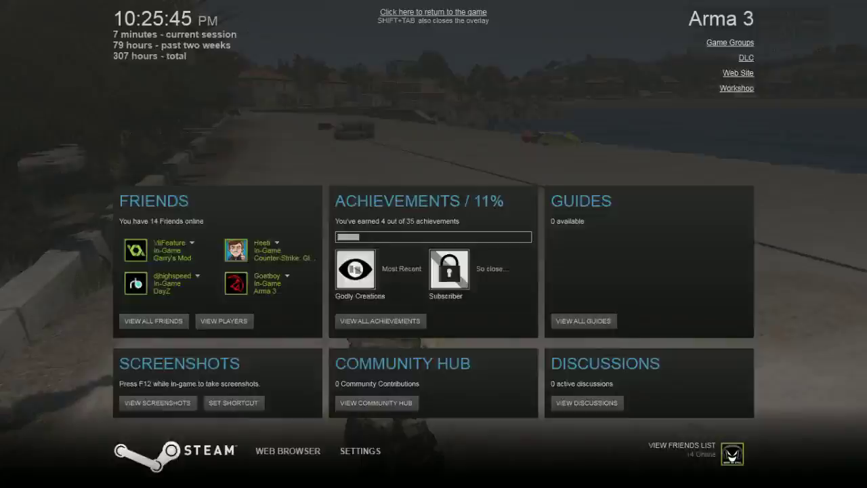
key(shift+Tab)
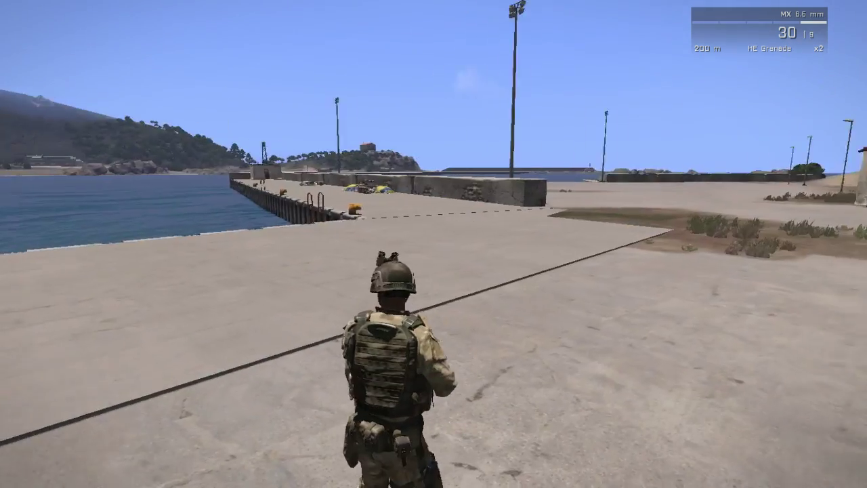
- Open the MCC mission generator through the rifleman's actions and log in as mission maker
scroll(433, 244, down, 1)
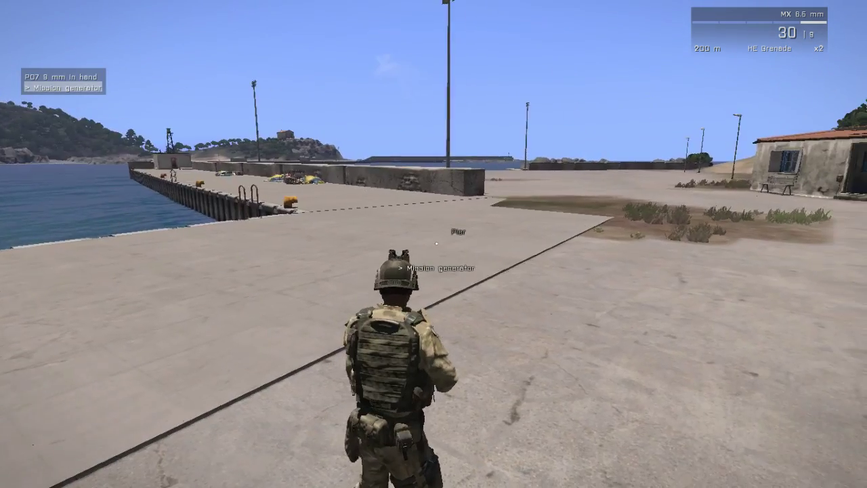
key(Return)
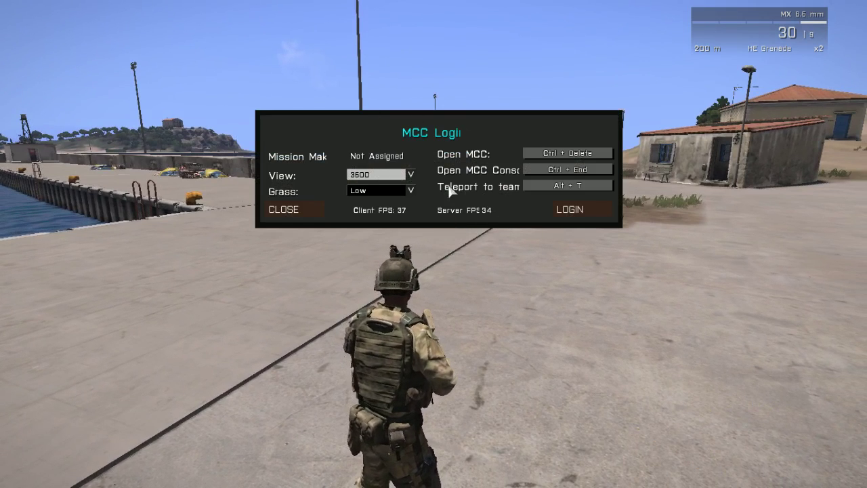
click(566, 212)
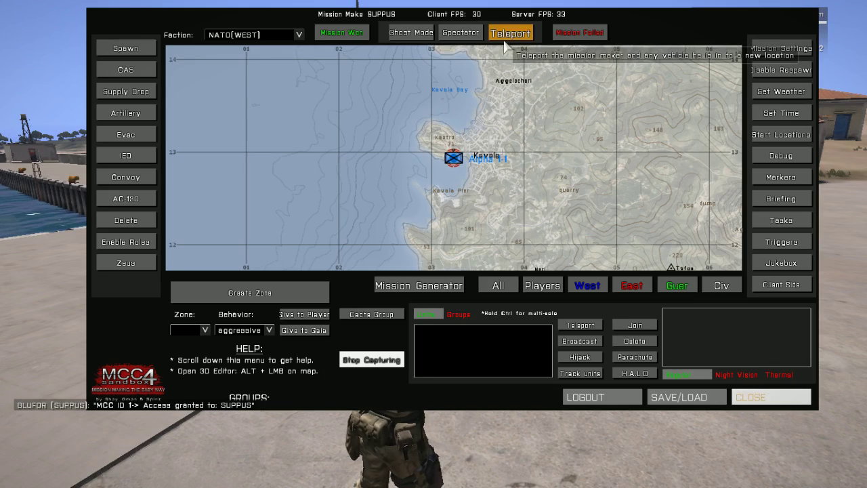
- Teleport the player to the open ground west of the Kavala harbour pier and close the MCC interface
right_drag(531, 119, 453, 158)
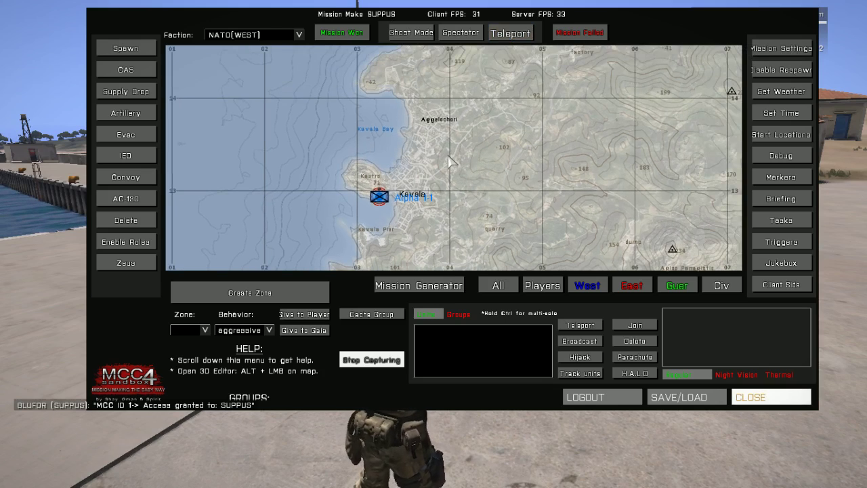
click(512, 33)
scroll(373, 205, up, 6)
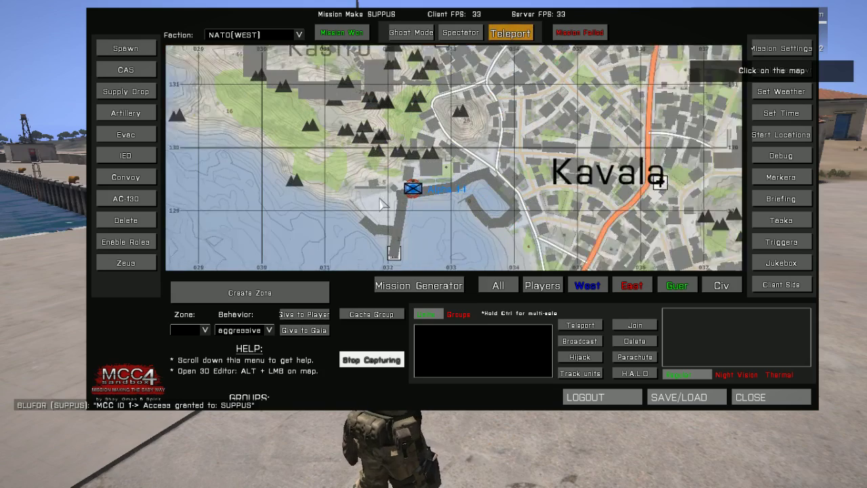
click(383, 206)
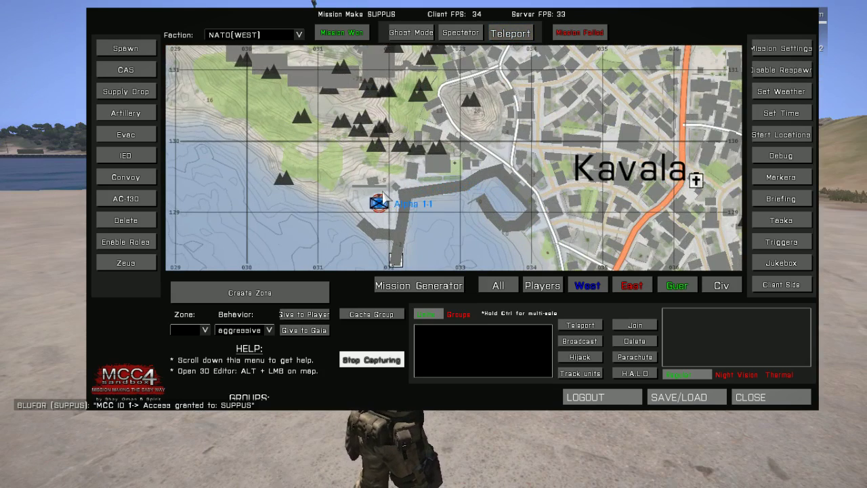
scroll(383, 190, down, 2)
scroll(384, 197, up, 3)
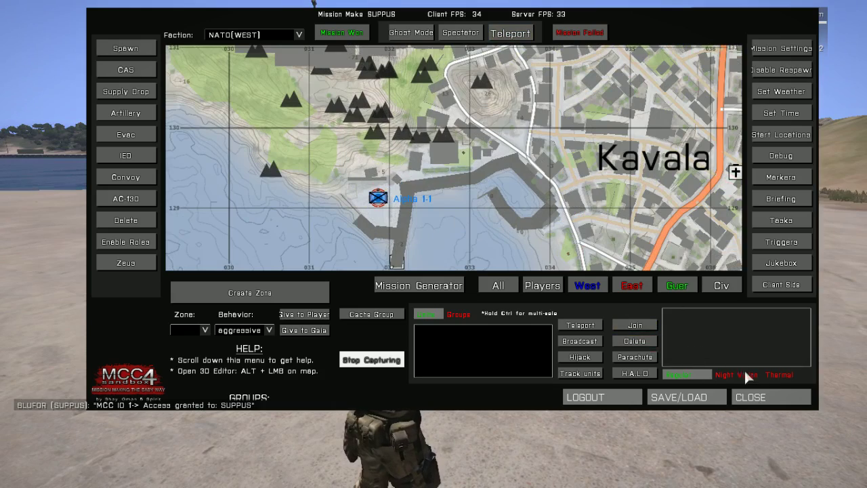
click(751, 398)
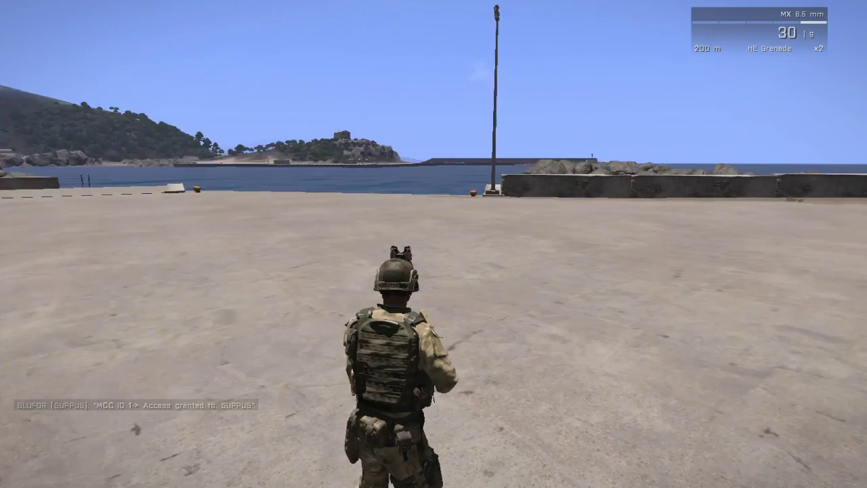
- Enter the Zeus interface, collapse its Edit list, and leave and re-enter Zeus once
scroll(433, 244, down, 2)
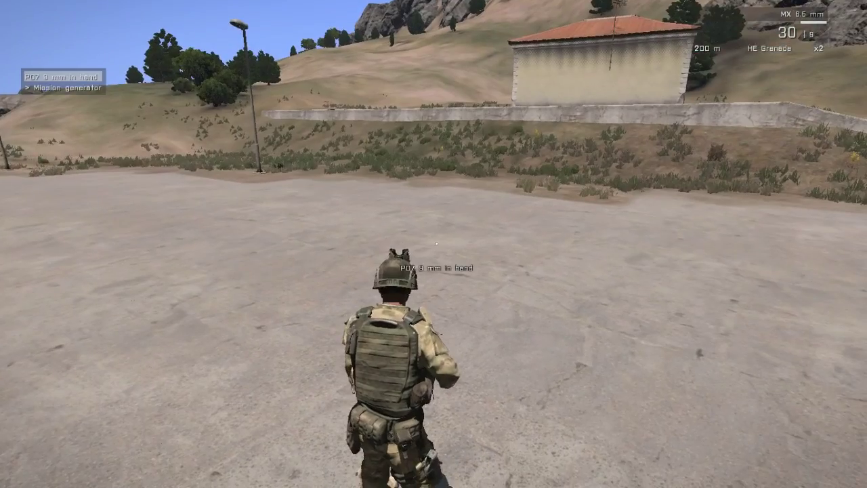
middle_click(433, 244)
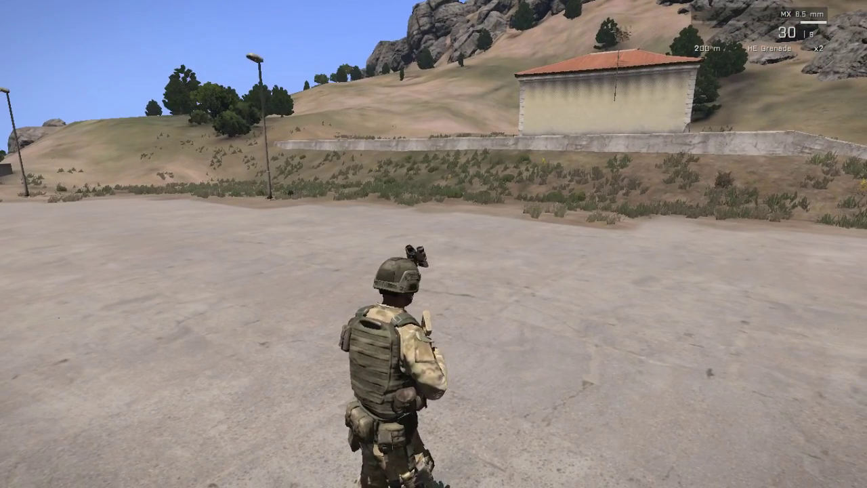
key(y)
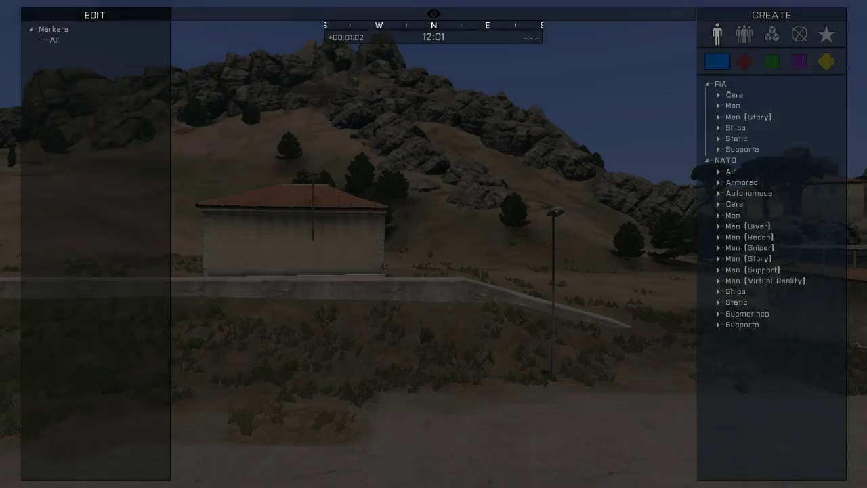
click(101, 19)
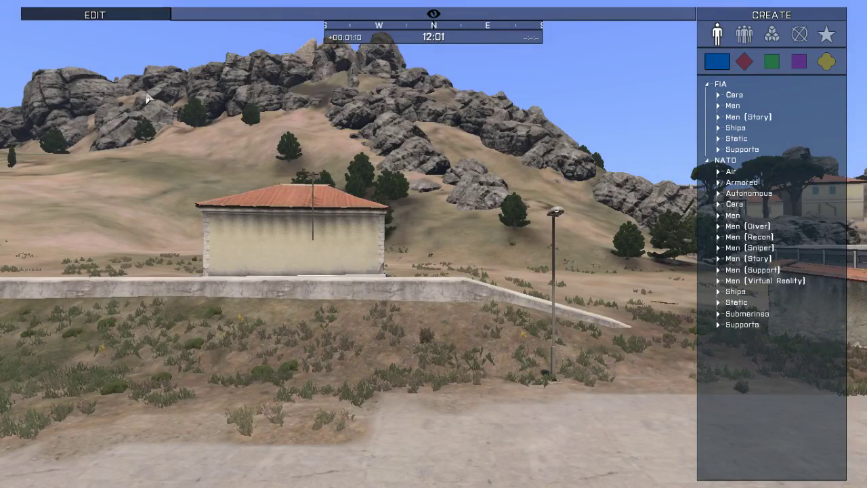
key(y)
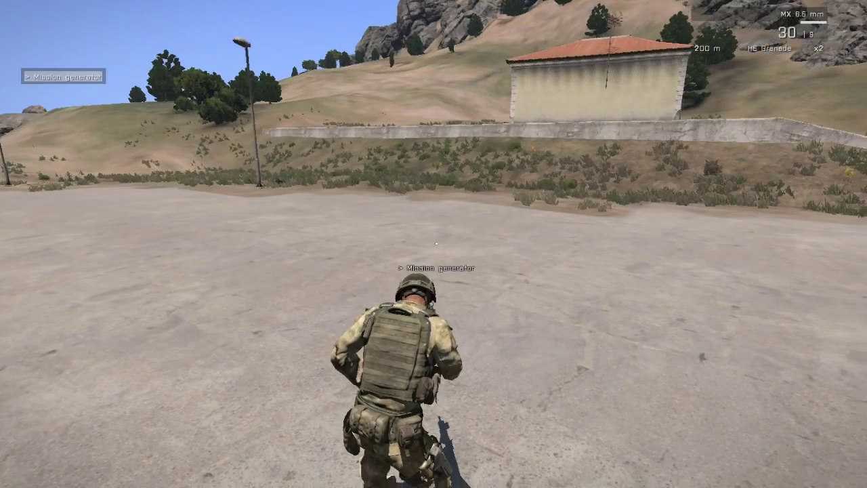
key(y)
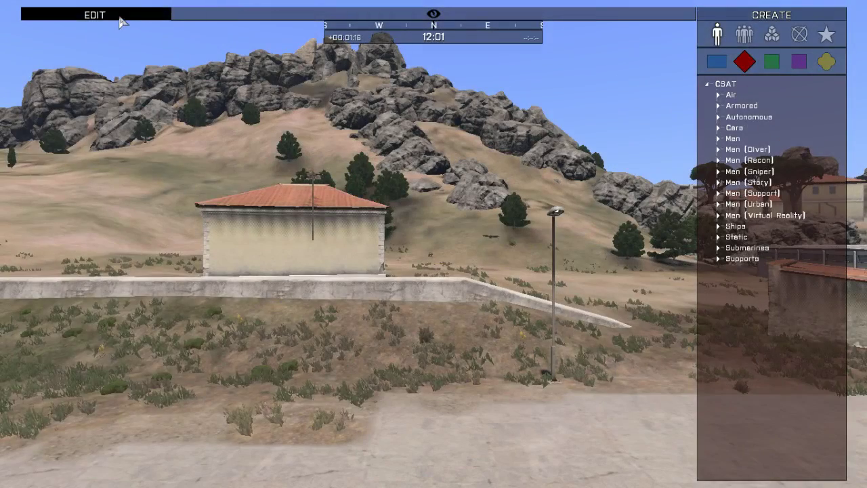
- Expand the Edit list and look over the paved area around the player with the Zeus camera
click(108, 15)
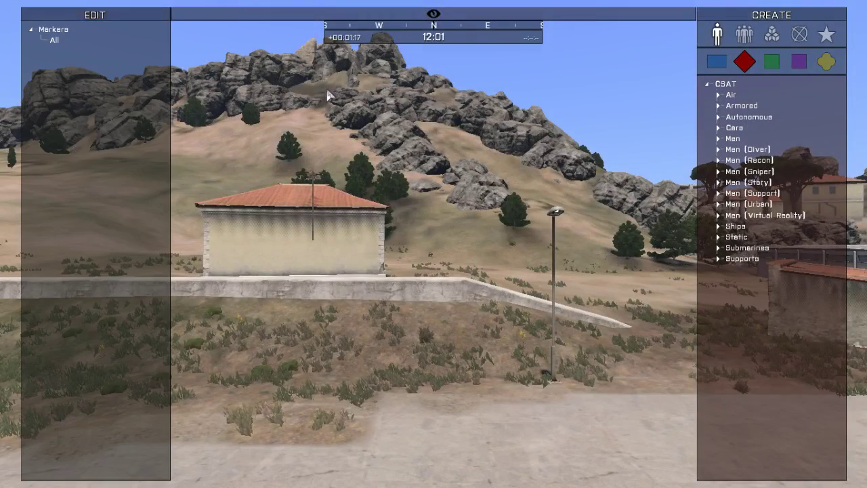
right_drag(533, 195, 492, 268)
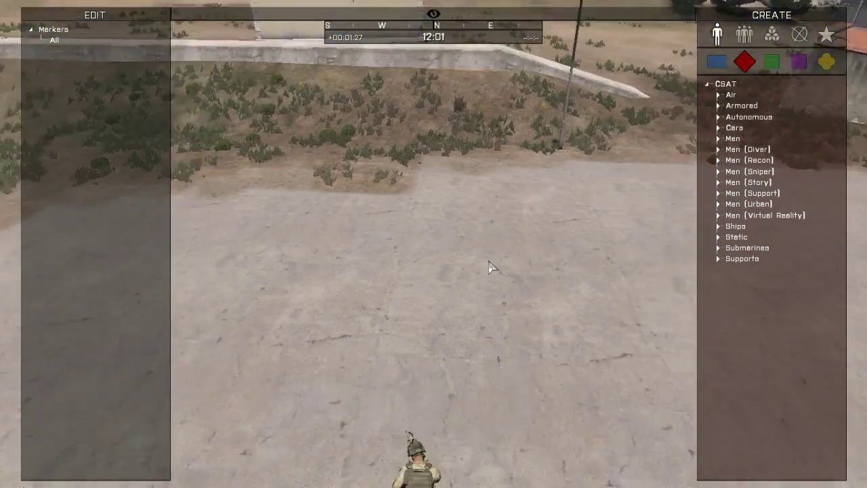
scroll(491, 268, up, 2)
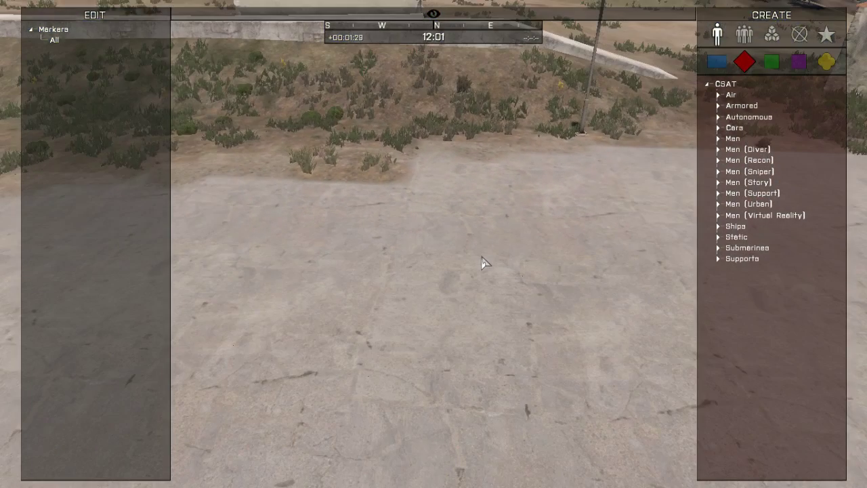
scroll(482, 264, down, 3)
scroll(480, 268, up, 3)
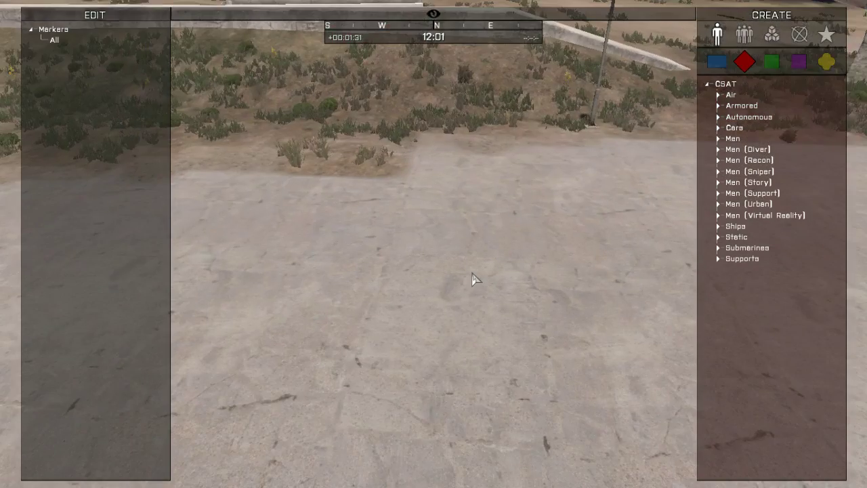
scroll(474, 279, down, 3)
scroll(474, 279, up, 3)
scroll(471, 280, down, 1)
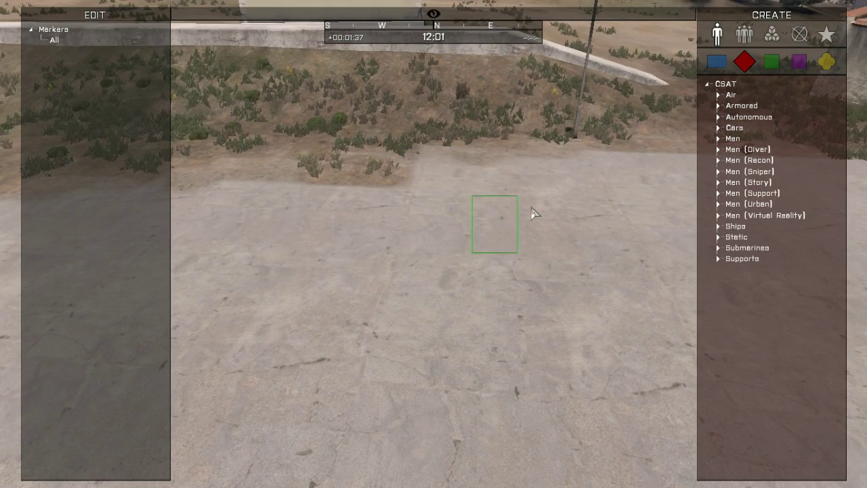
right_drag(489, 256, 478, 286)
scroll(412, 342, down, 2)
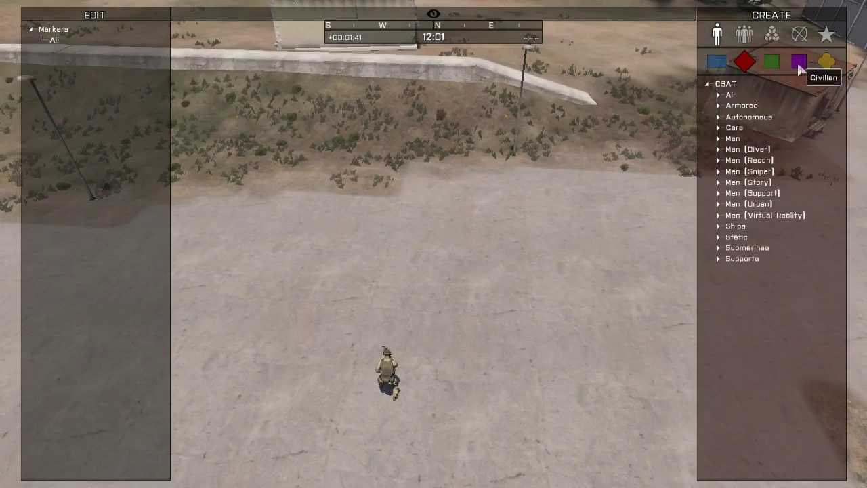
right_drag(530, 222, 478, 275)
scroll(436, 327, down, 2)
scroll(417, 329, up, 3)
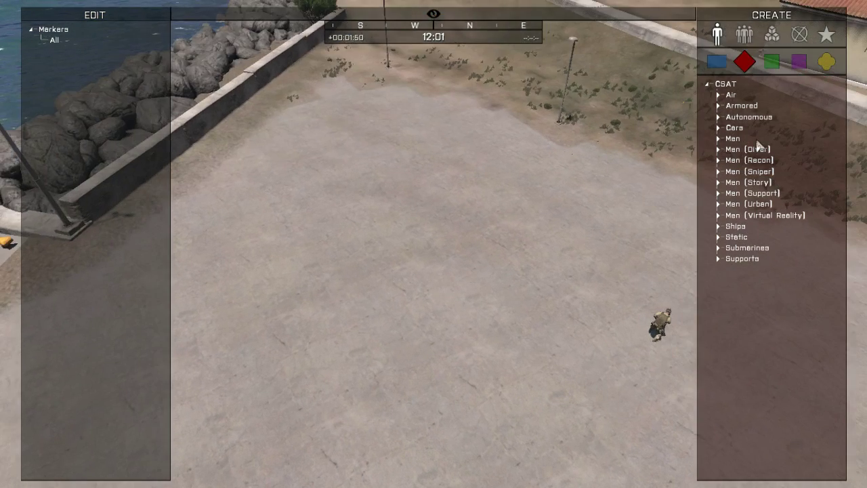
- Show the Empty objects for creation and collapse the AAF, Civilians, CSAT and FIA groups
click(826, 63)
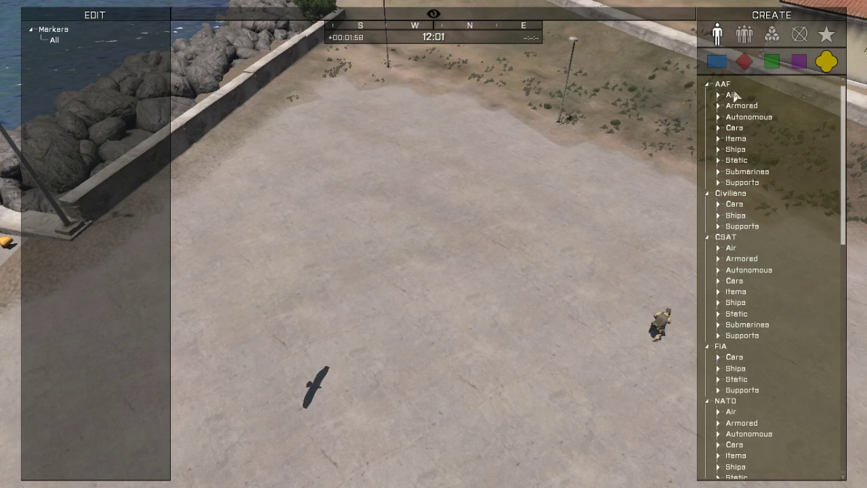
click(708, 84)
click(708, 95)
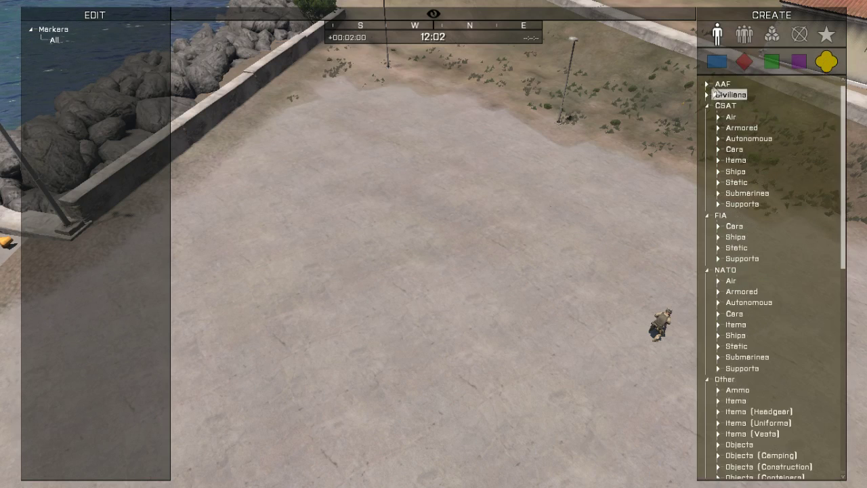
click(705, 105)
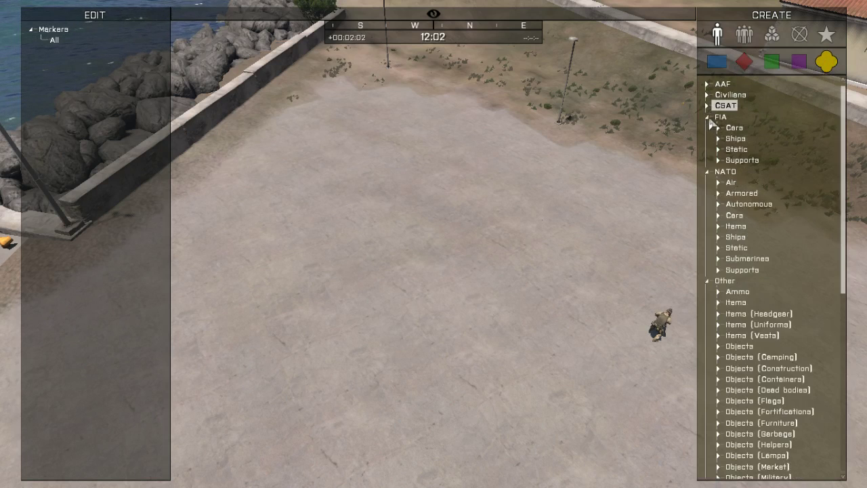
click(708, 116)
- Browse the object and structure categories under Other, opening and closing Structures (Industrial)
scroll(724, 243, down, 3)
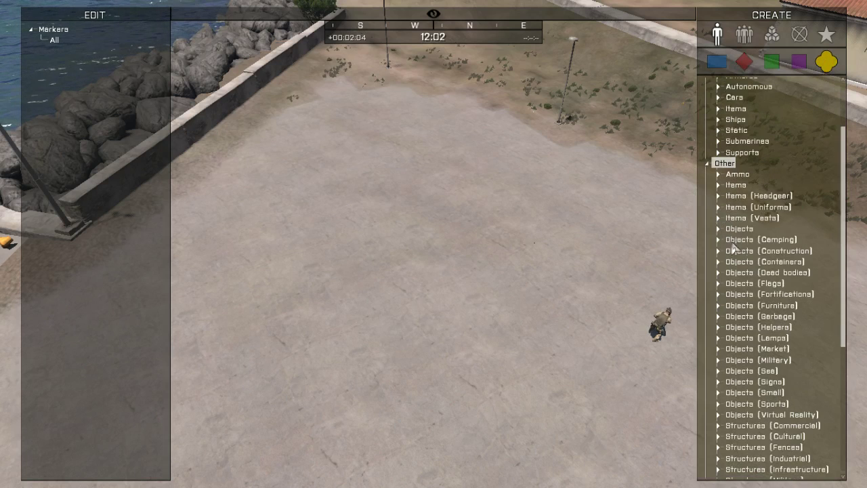
scroll(772, 190, down, 3)
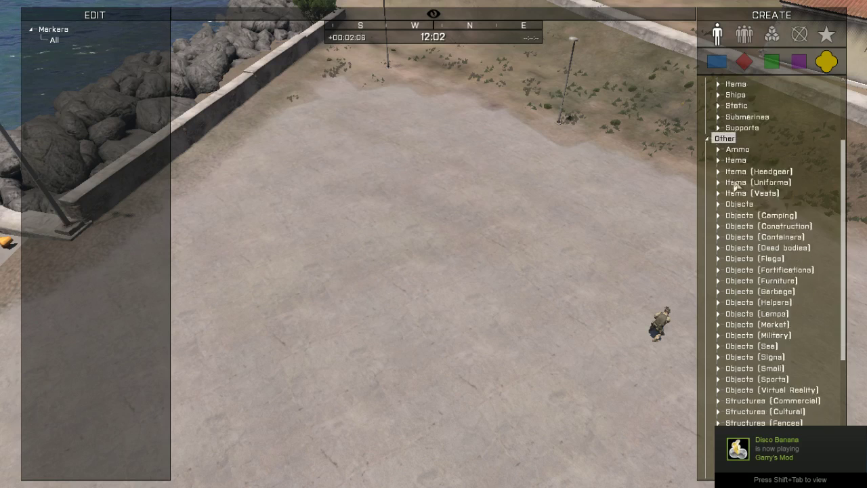
scroll(749, 178, down, 3)
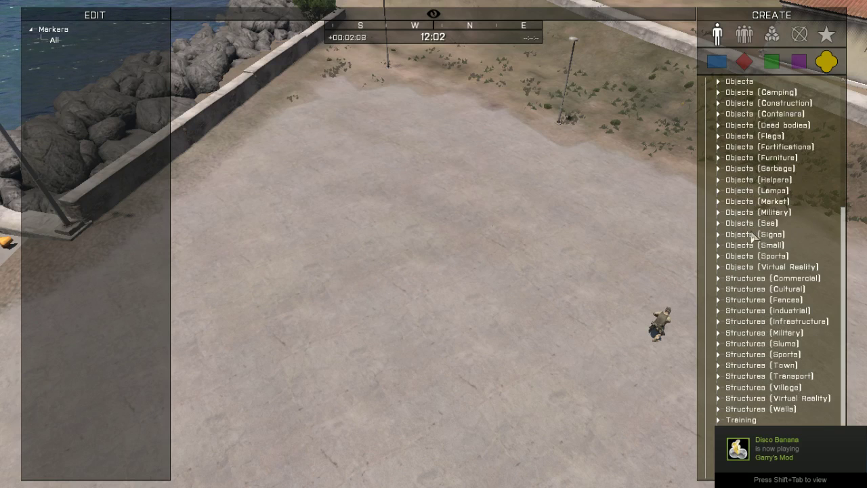
scroll(752, 233, down, 3)
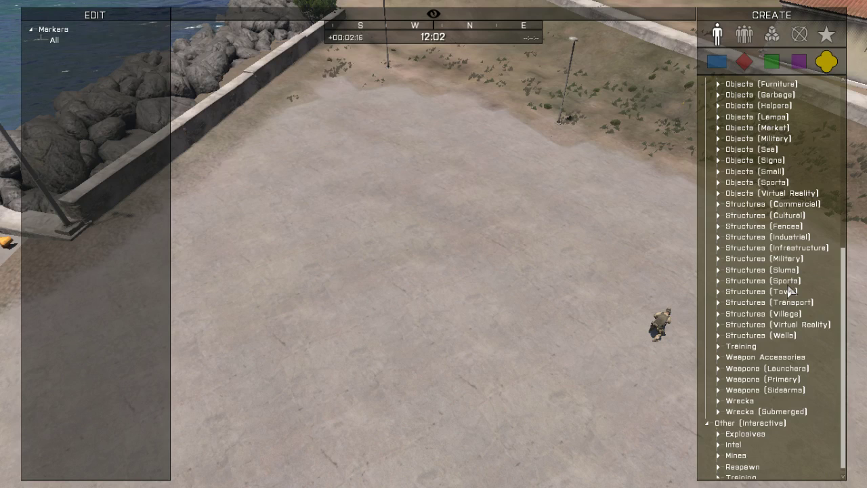
click(717, 237)
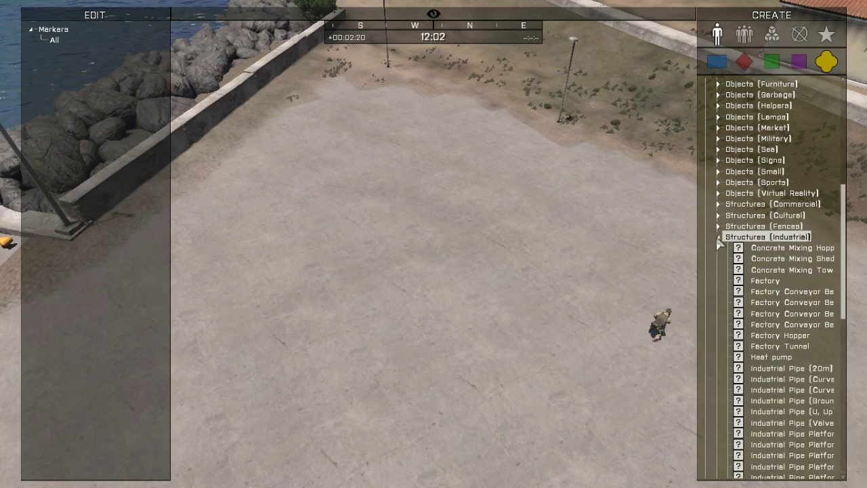
click(717, 237)
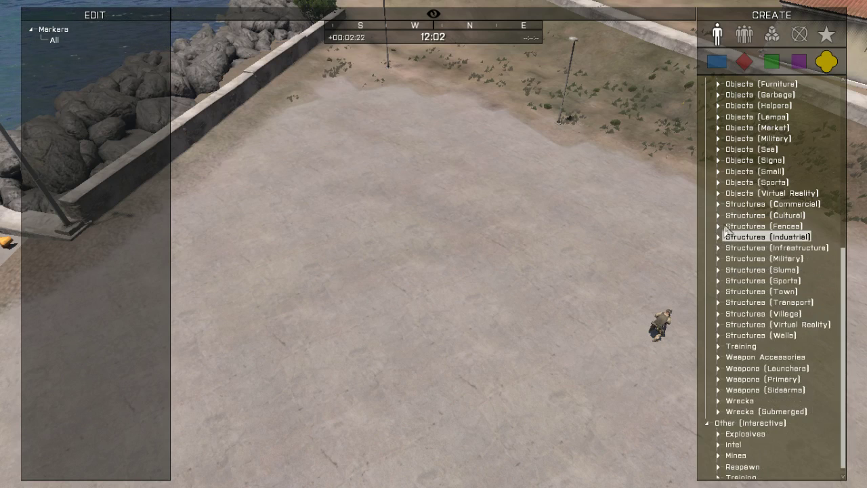
- Place an Ammo box from the Objects (Small) category on the pavement near the player
click(718, 172)
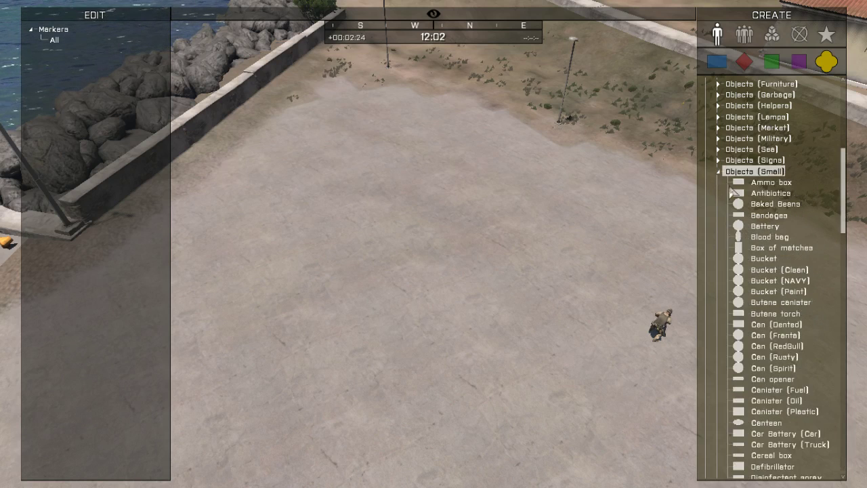
scroll(739, 197, down, 2)
click(761, 133)
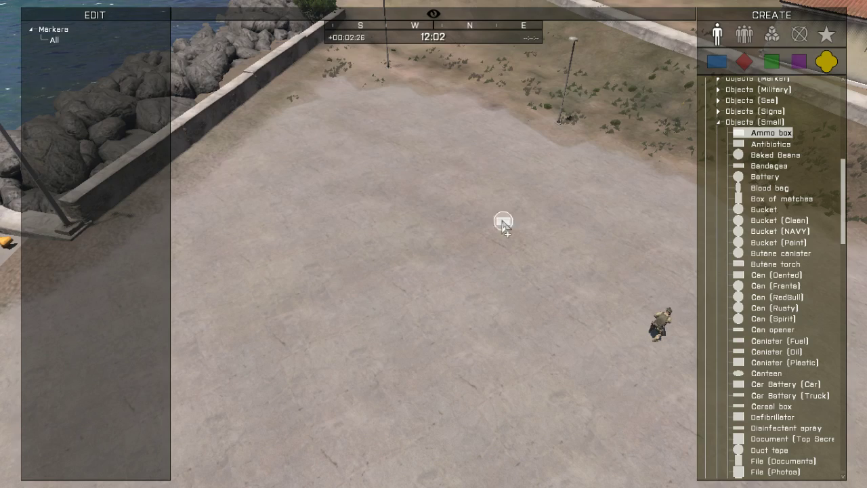
click(507, 261)
scroll(506, 241, up, 3)
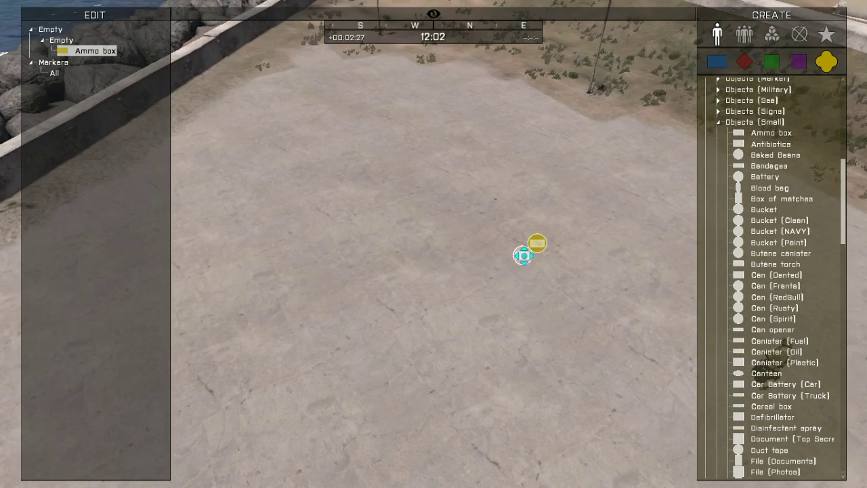
- Place a Box of matches on the ground right beside the ammo box
drag(523, 255, 500, 278)
scroll(508, 304, up, 5)
right_drag(579, 351, 637, 365)
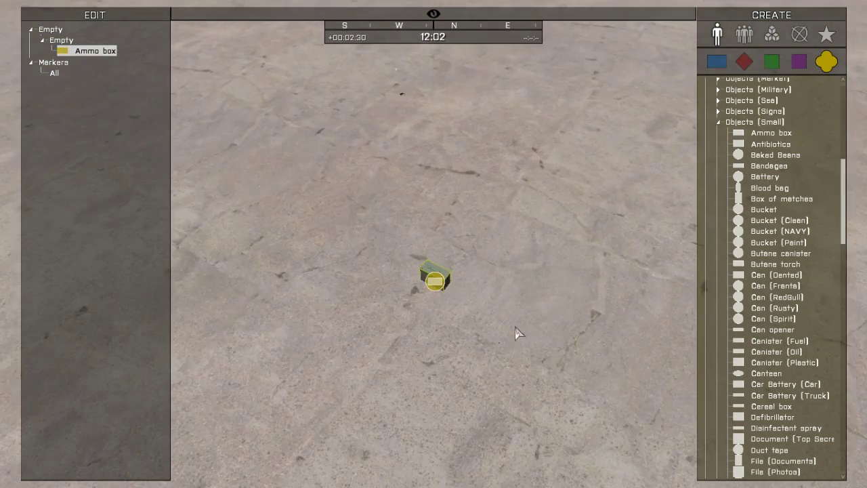
scroll(492, 326, up, 3)
right_drag(480, 335, 480, 362)
drag(438, 238, 445, 181)
drag(757, 199, 489, 203)
click(569, 198)
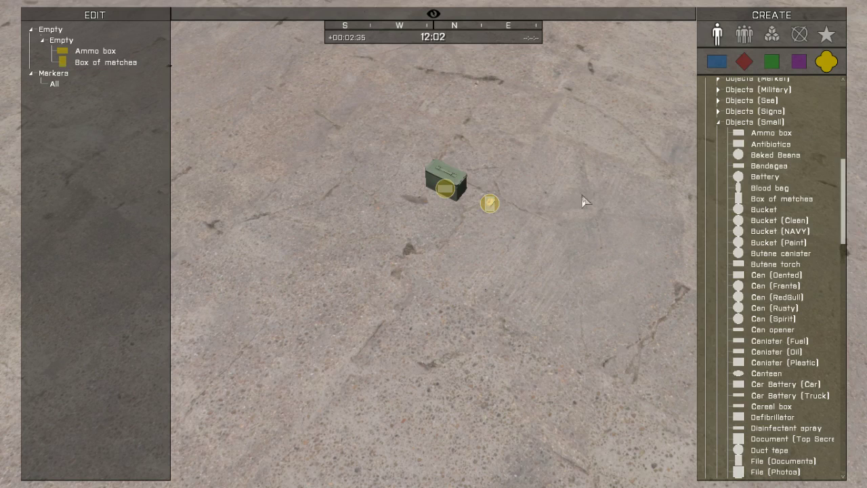
- Place a Billboard from Structures (Commercial) near the small items and move it farther back towards the grassy edge
click(718, 123)
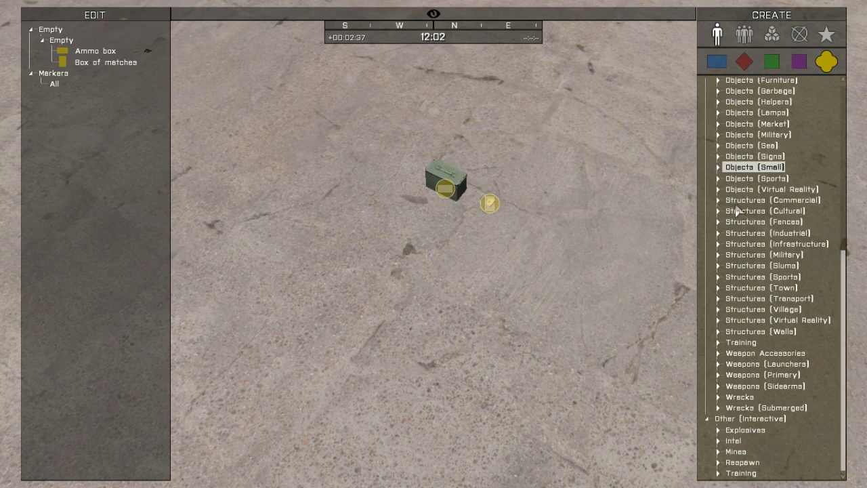
click(719, 200)
scroll(765, 203, down, 1)
drag(765, 208, 571, 198)
scroll(571, 198, down, 1)
click(527, 192)
scroll(542, 197, down, 2)
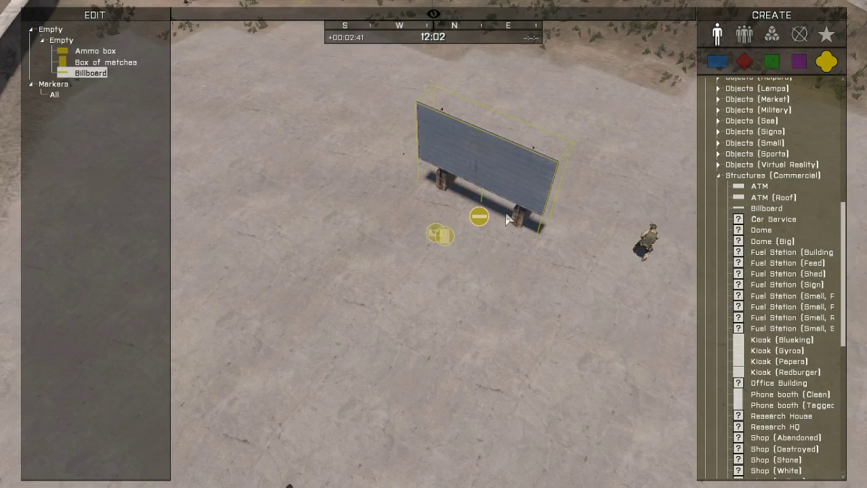
mouse_move(479, 216)
mouse_down()
mouse_move(552, 113)
mouse_move(552, 124)
mouse_up()
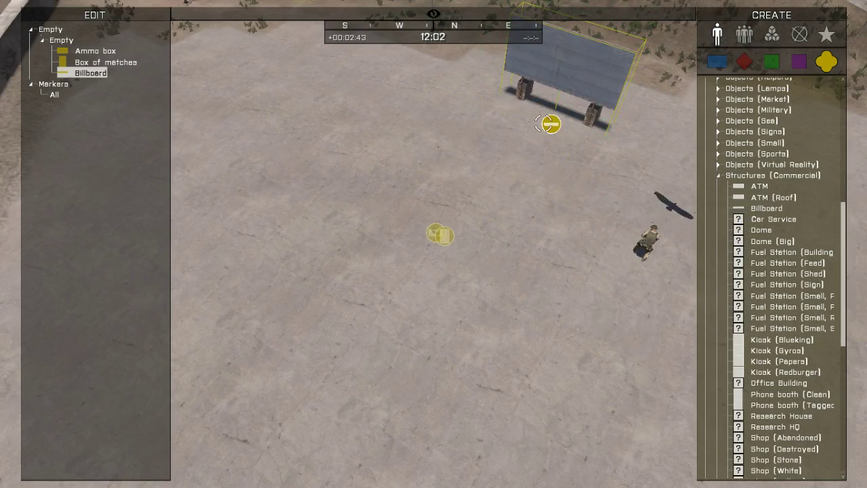
right_drag(554, 144, 571, 141)
- Place a Shop House (White) from Structures (Commercial) on the pavement between the billboard and the seawall
scroll(751, 315, down, 7)
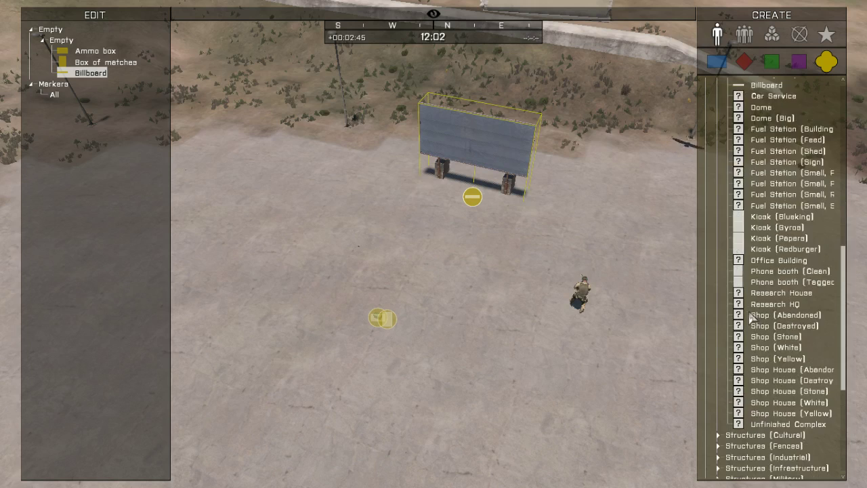
click(779, 282)
click(781, 293)
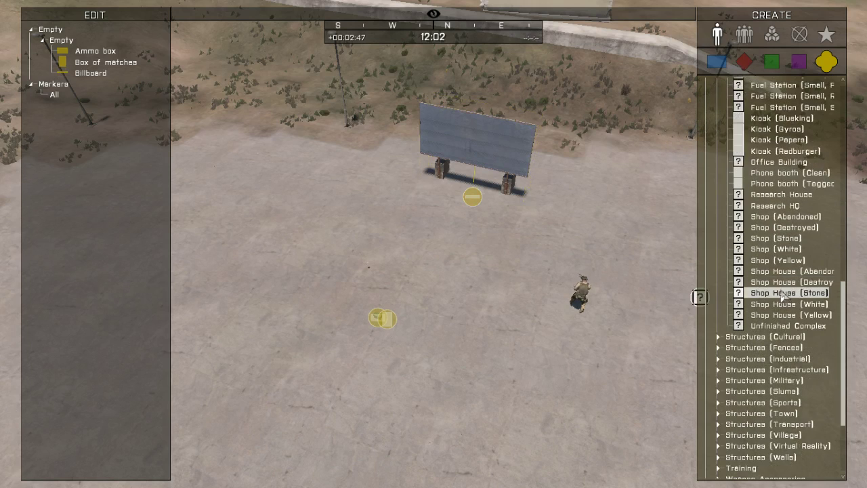
click(779, 273)
click(780, 304)
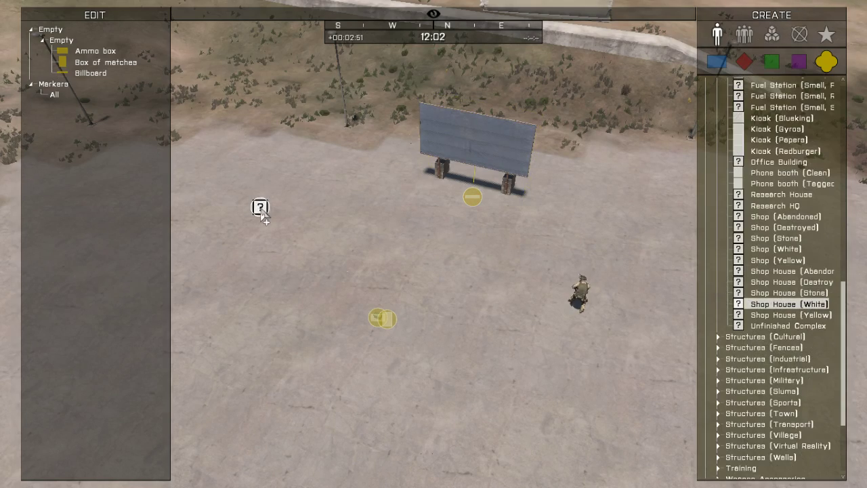
click(259, 218)
right_drag(325, 266, 248, 277)
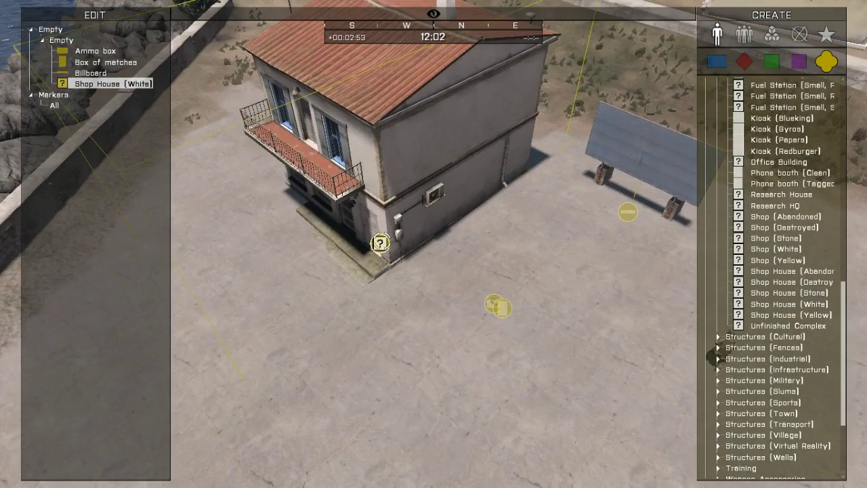
- Raise the shop house vertically until its foundation and front steps are exposed above the pavement
drag(379, 244, 395, 189)
right_drag(395, 196, 351, 209)
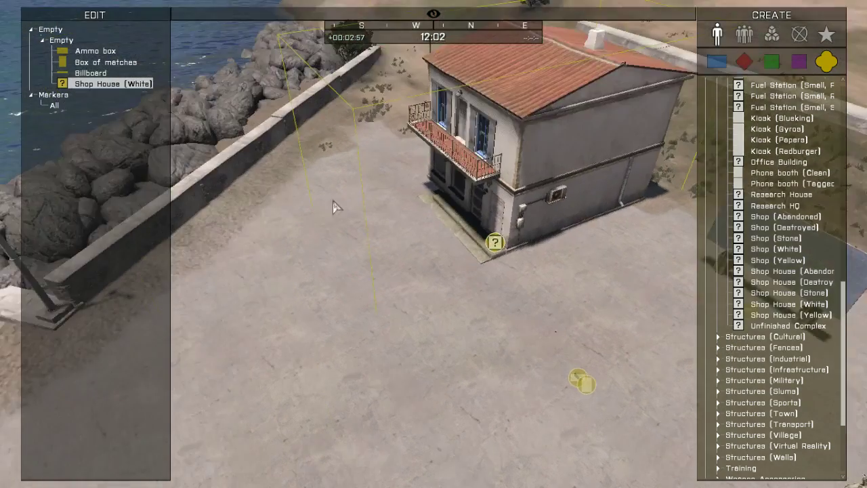
key(a)
drag(586, 248, 598, 224)
right_drag(538, 245, 594, 215)
scroll(537, 266, down, 3)
right_drag(537, 266, 516, 329)
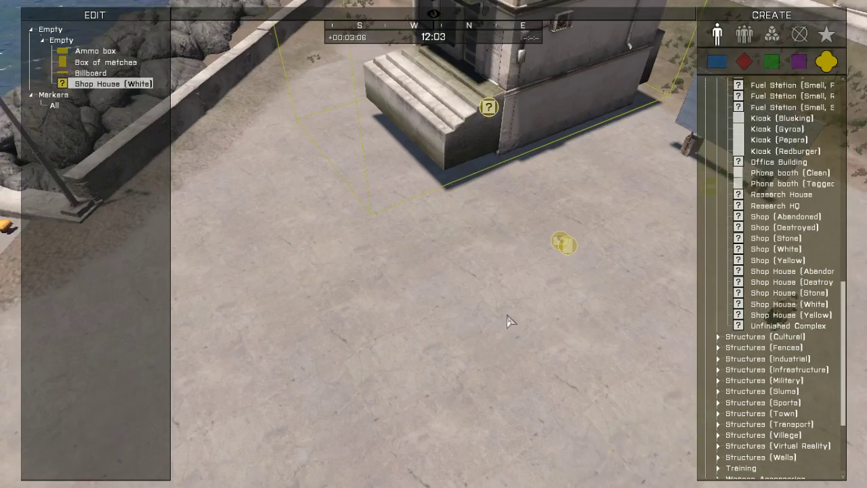
scroll(508, 312, down, 3)
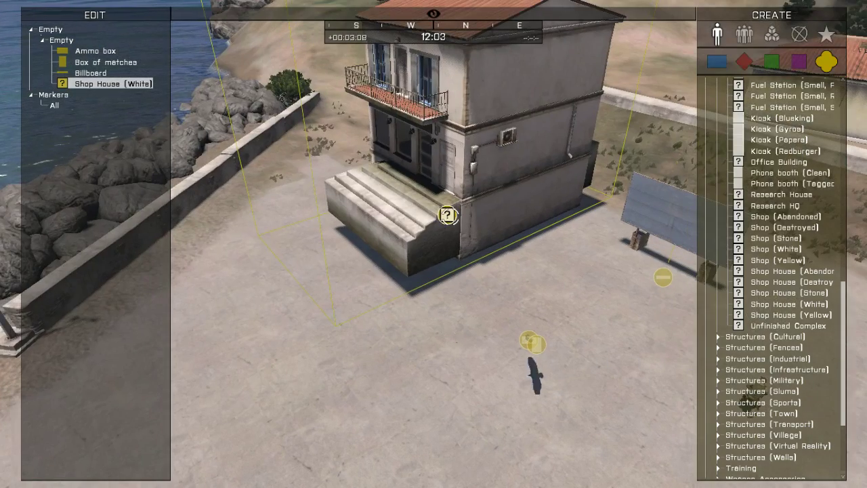
- Lower the shop house back to ground level and rotate it so its balcony side faces the billboard
right_drag(447, 215, 438, 245)
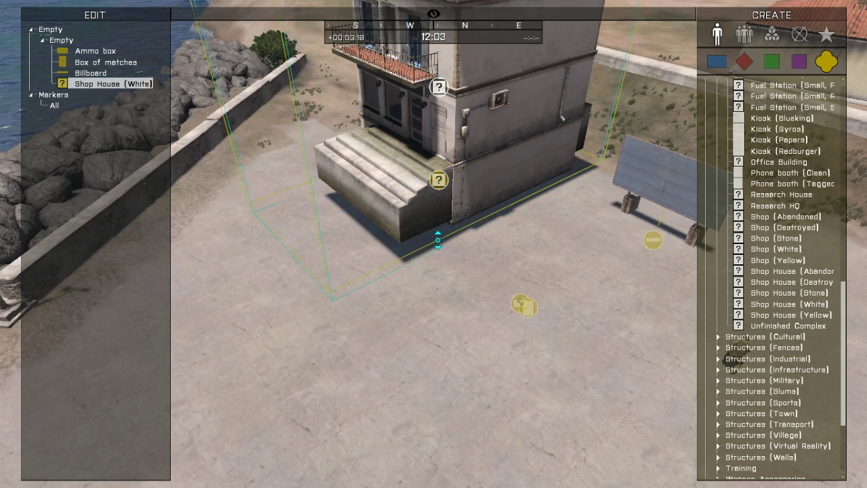
alt+drag(442, 243, 439, 240)
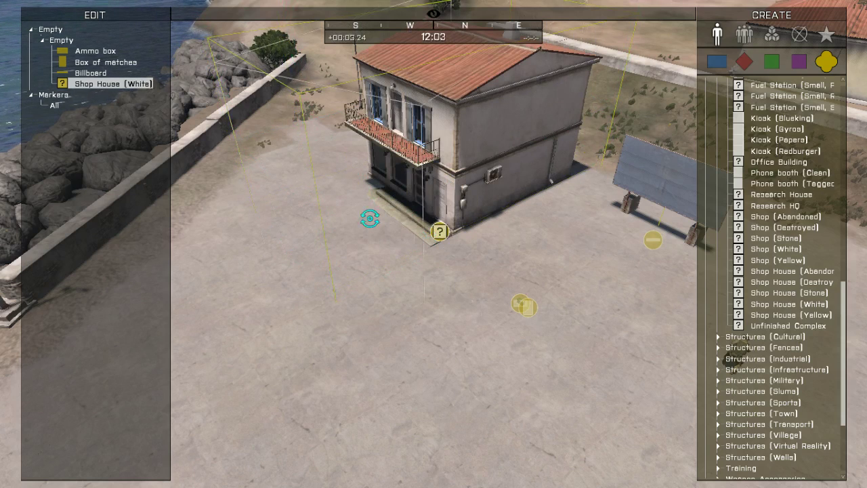
shift+drag(510, 197, 329, 195)
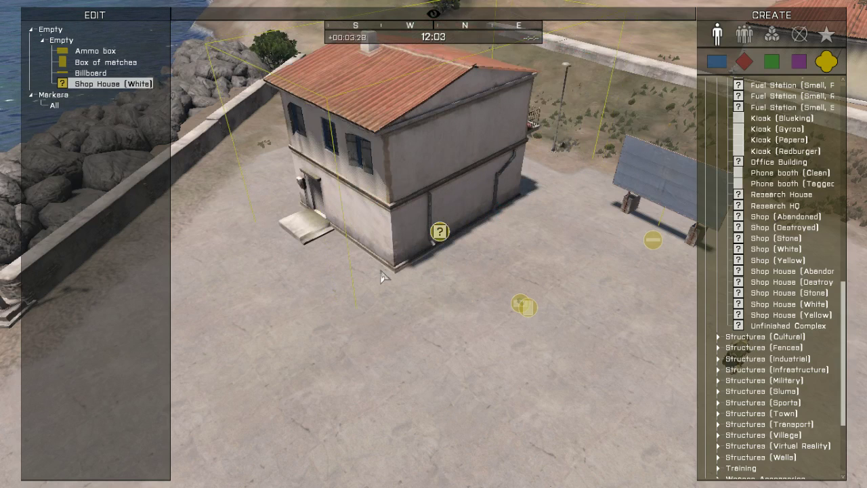
shift+drag(440, 231, 287, 88)
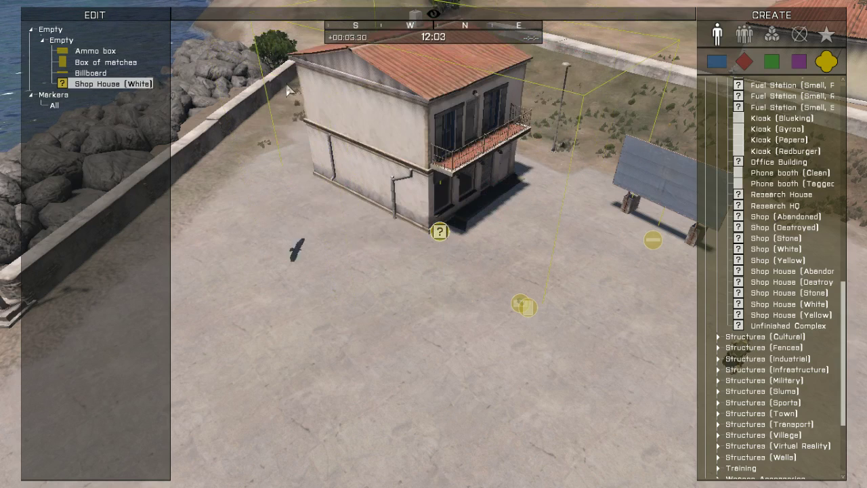
- Rotate the white shop house so its balcony and front door face the open pavement
right_drag(447, 218, 337, 190)
scroll(432, 207, down, 2)
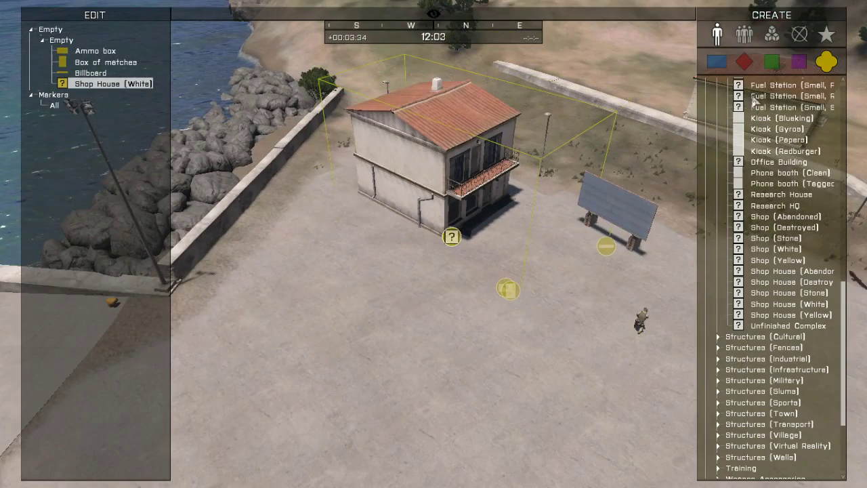
right_drag(475, 232, 507, 238)
scroll(503, 230, up, 1)
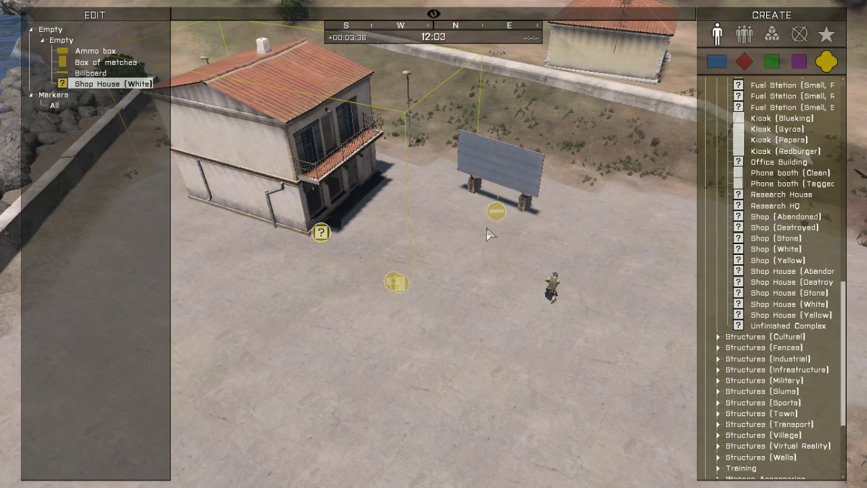
scroll(394, 215, up, 1)
shift+drag(310, 230, 391, 141)
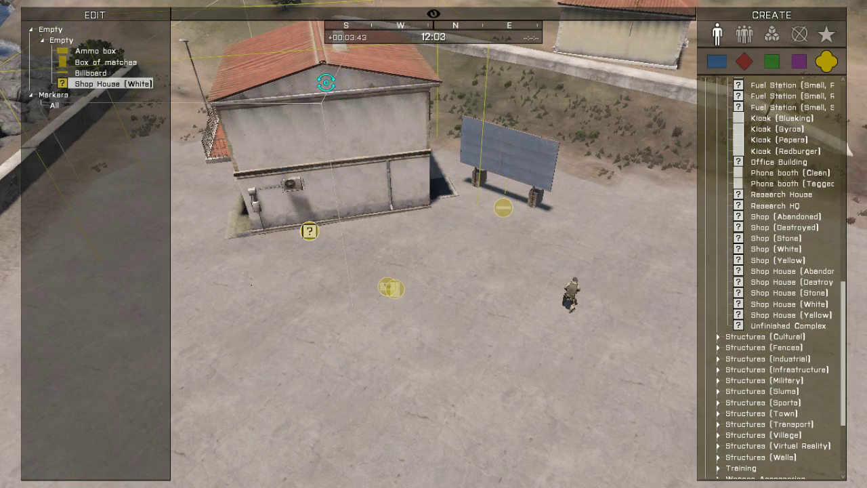
shift+drag(325, 82, 328, 96)
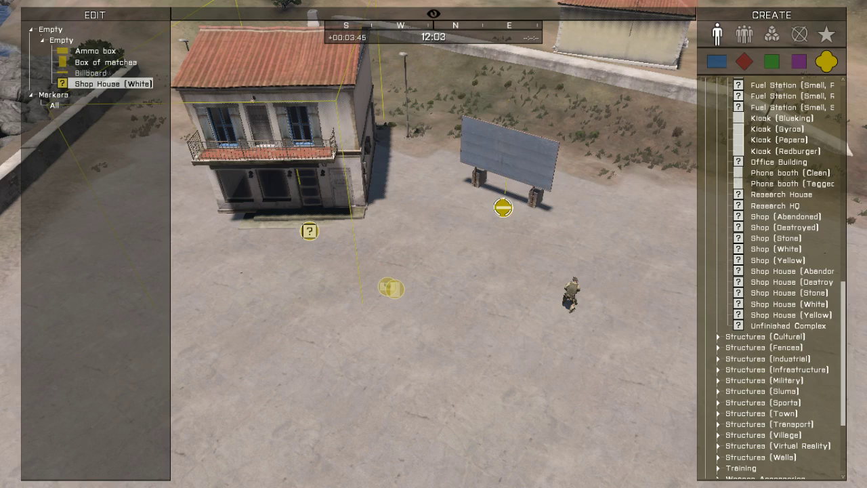
- Move the billboard slightly forward from the grassy edge onto the pavement
click(502, 207)
alt+drag(505, 194, 501, 227)
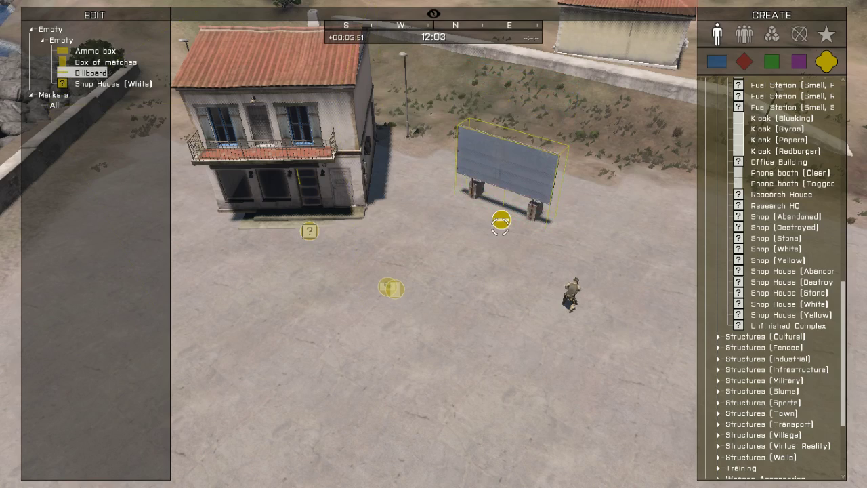
- Lift and reposition the ammo box and the box of matches so they lie apart on the pavement
right_drag(440, 272, 390, 314)
scroll(453, 224, up, 4)
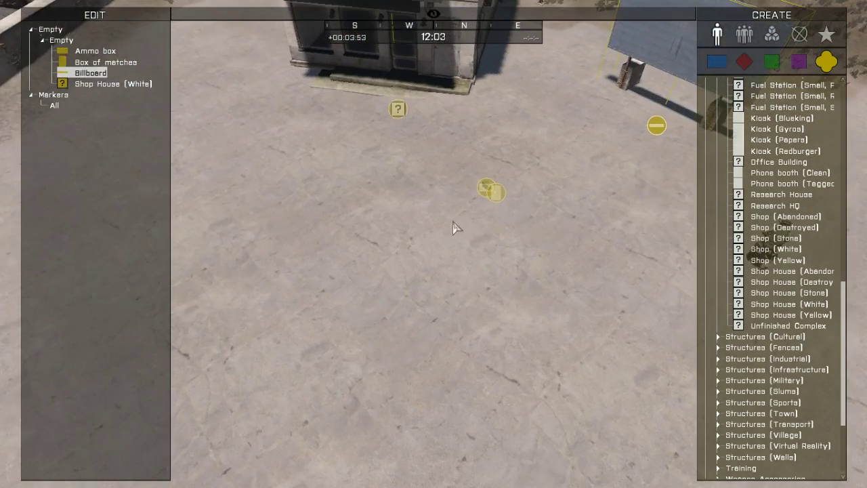
drag(513, 179, 441, 189)
scroll(441, 191, up, 4)
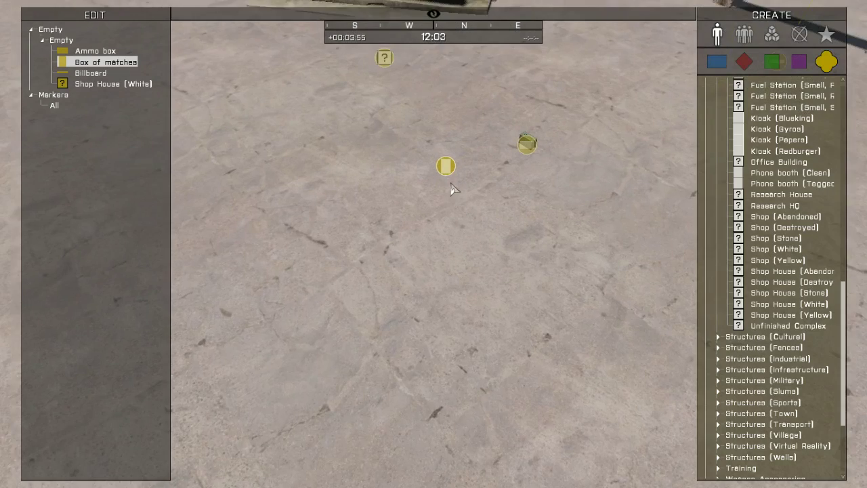
alt+drag(561, 107, 568, 57)
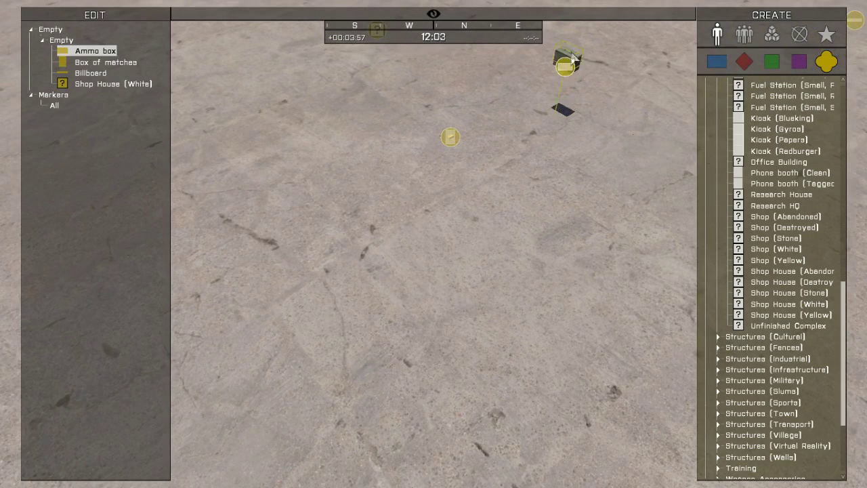
alt+drag(452, 137, 476, 83)
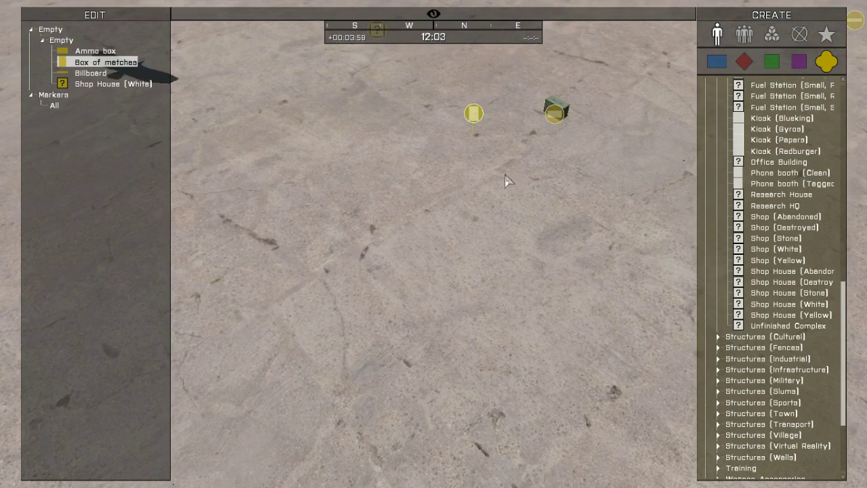
click(488, 178)
scroll(452, 202, up, 3)
scroll(452, 208, down, 6)
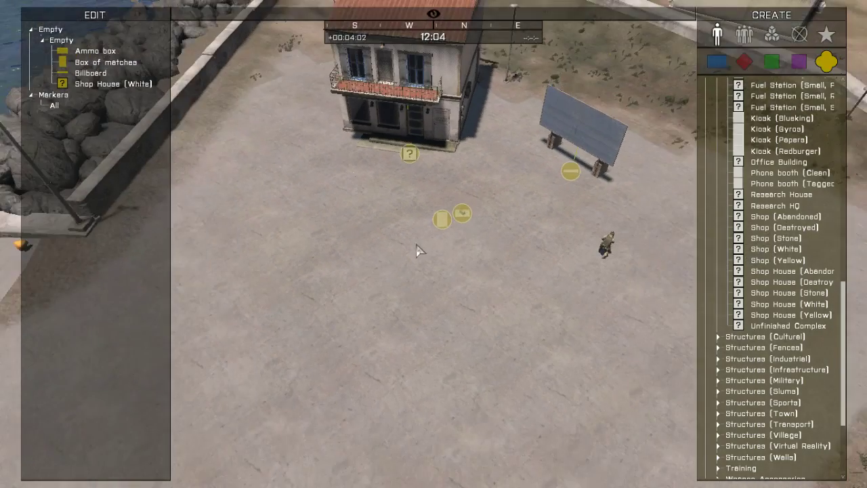
- Fly across the bay to the grassy slope above the rocky shore and list the military outpost compositions
right_drag(416, 248, 402, 189)
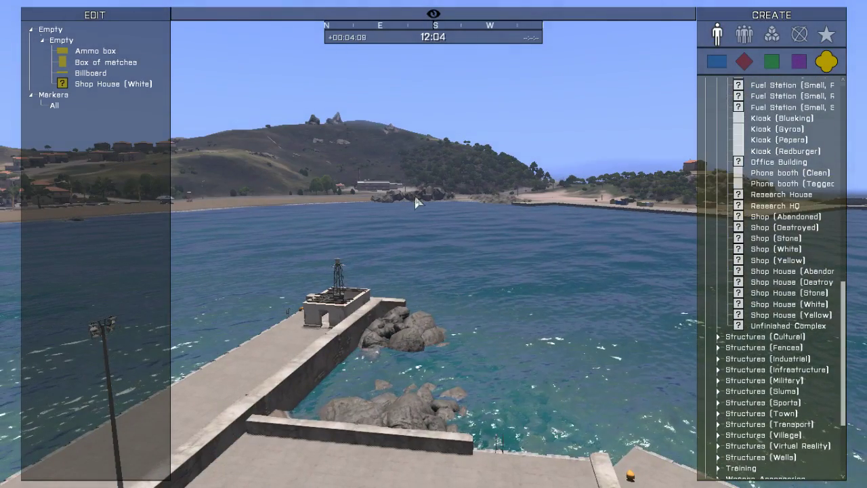
key(w)
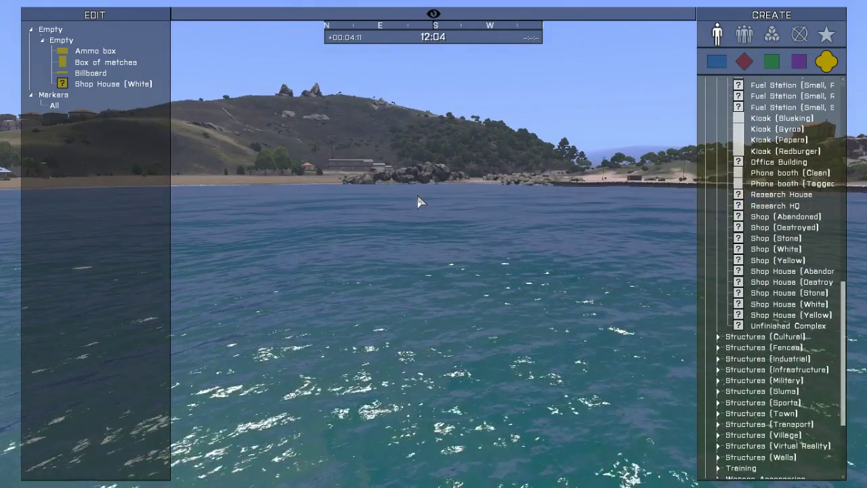
key(w)
key(w)
key(w)
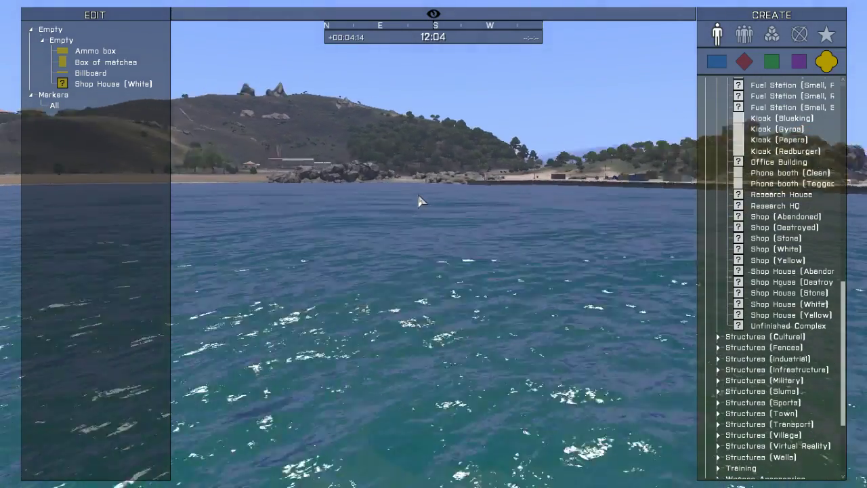
key(s)
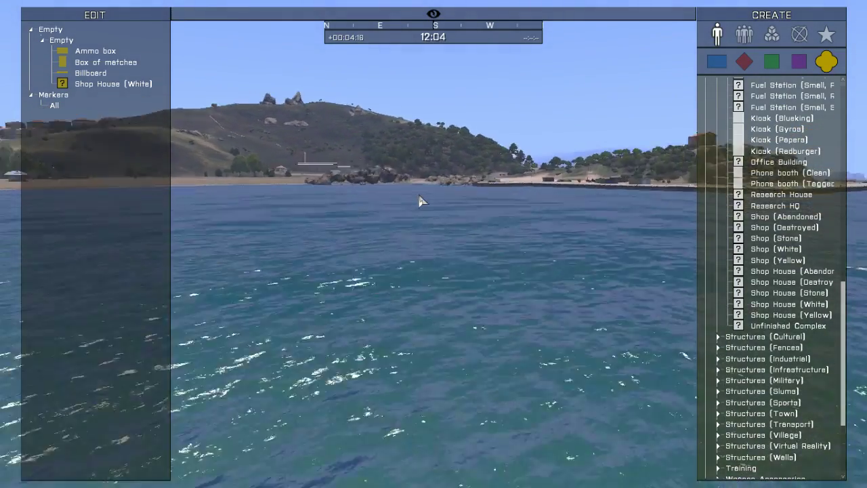
key(w)
right_drag(424, 198, 437, 214)
key(w)
key(w)
key(w)
key(s)
key(w)
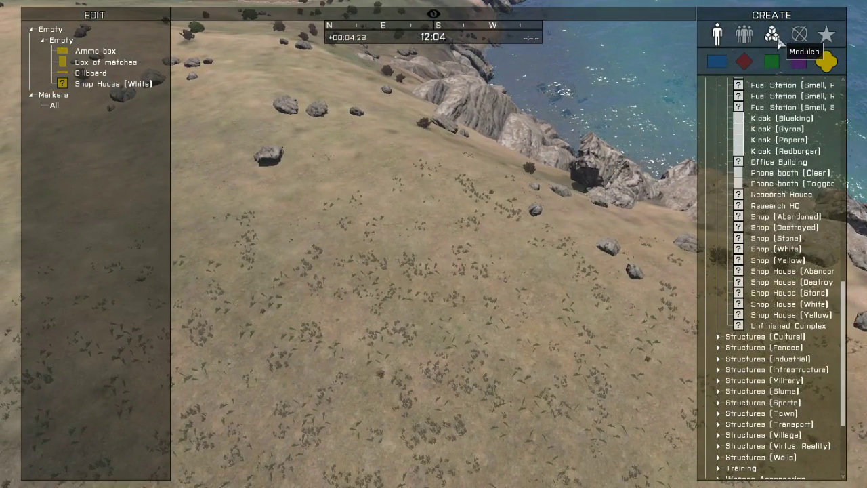
click(746, 34)
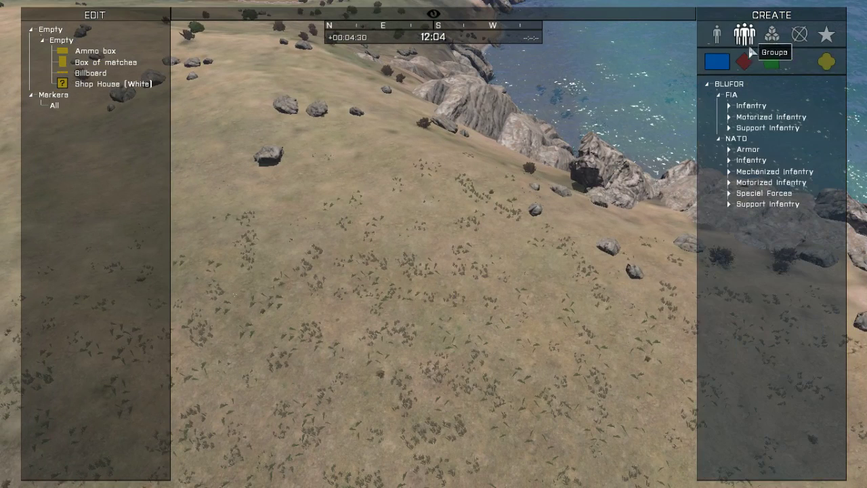
click(824, 63)
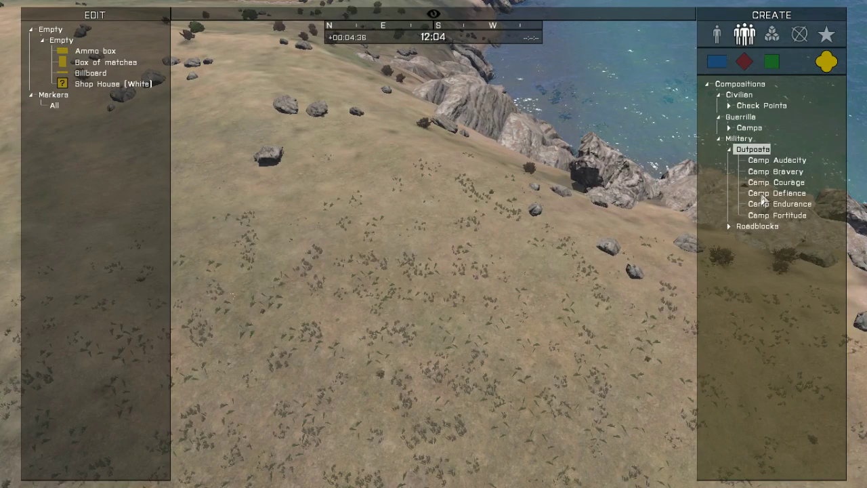
- Place the Camp Defiance outpost on the grassy slope beside the stone ruins
click(766, 194)
right_drag(448, 261, 514, 260)
key(s)
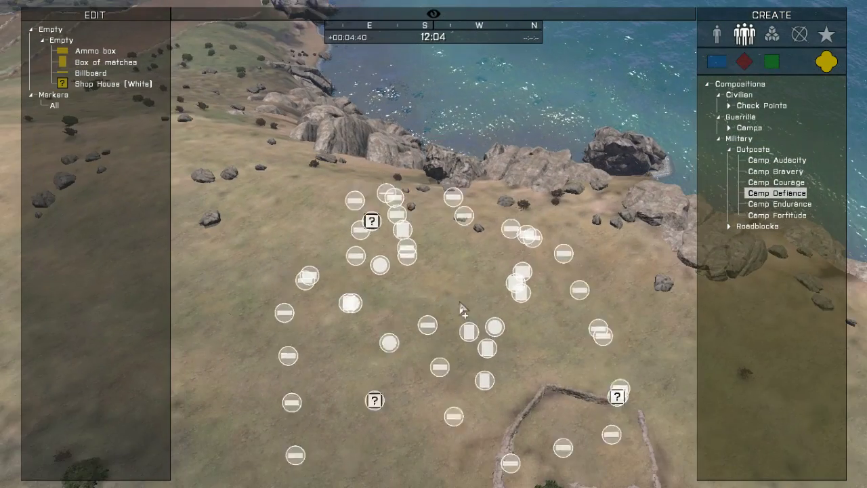
key(w)
right_drag(439, 328, 418, 329)
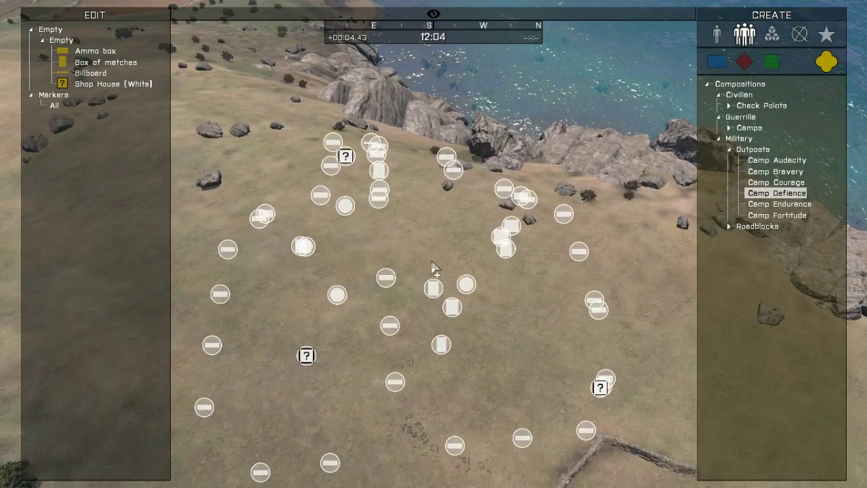
click(432, 262)
key(s)
right_drag(433, 271, 407, 254)
key(w)
scroll(407, 255, down, 5)
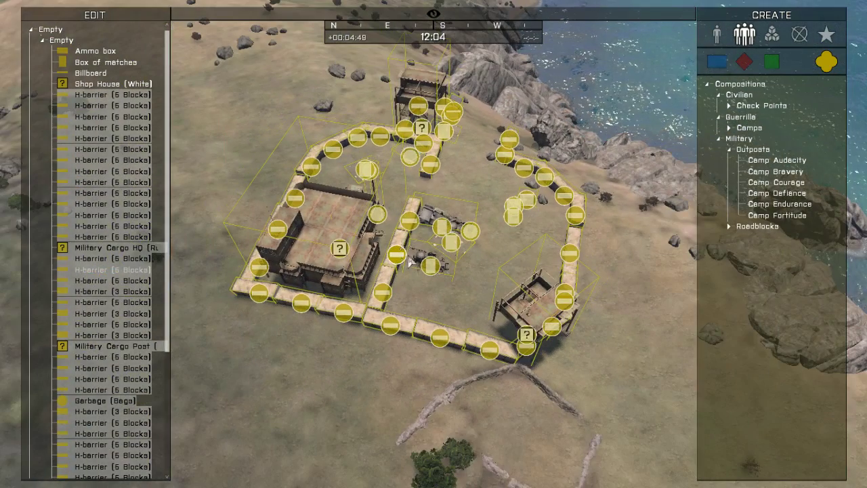
- Delete all objects of the Camp Defiance outpost from the slope
key(Delete)
drag(749, 196, 452, 234)
key(Delete)
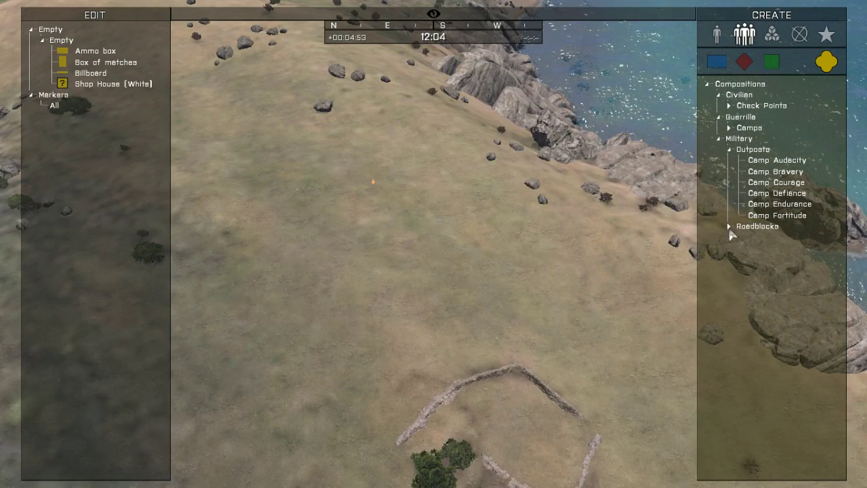
- Place the Camp Courage outpost on the slope, then select all its objects and reposition the camp as a whole
drag(778, 183, 466, 237)
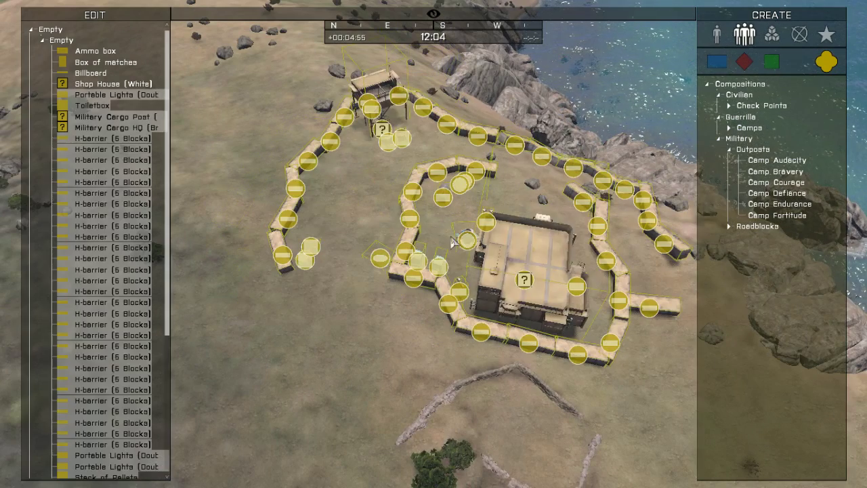
drag(524, 279, 485, 291)
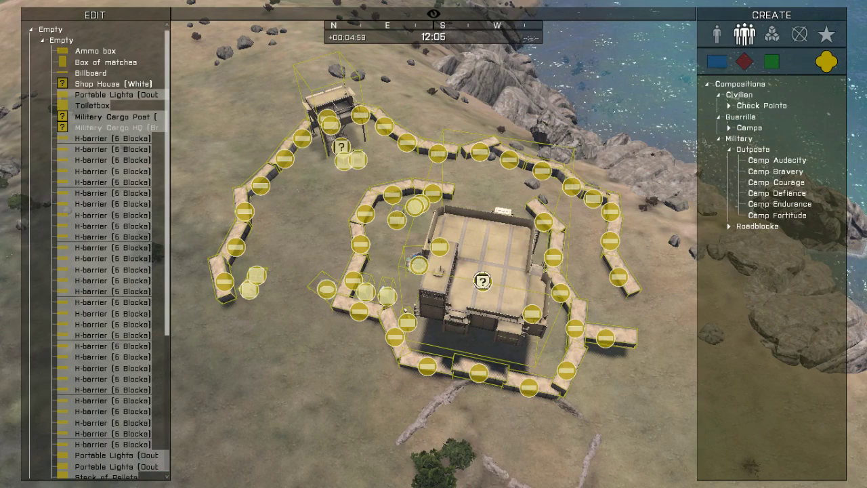
click(624, 211)
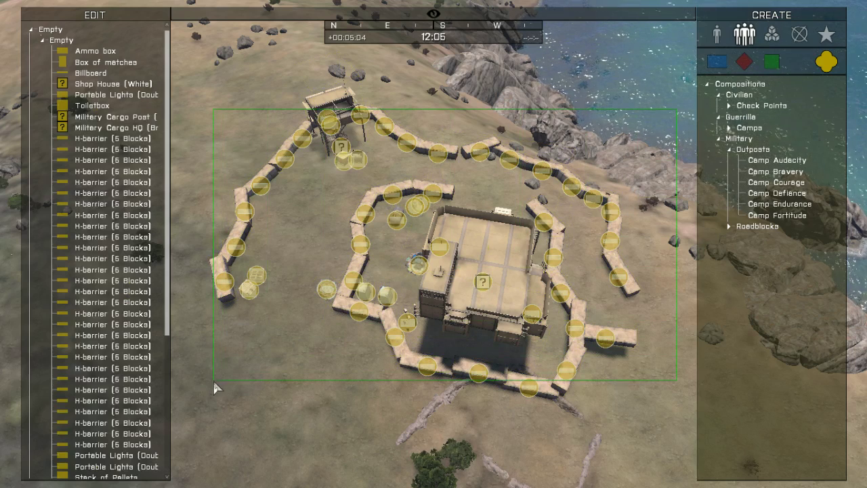
drag(207, 393, 207, 393)
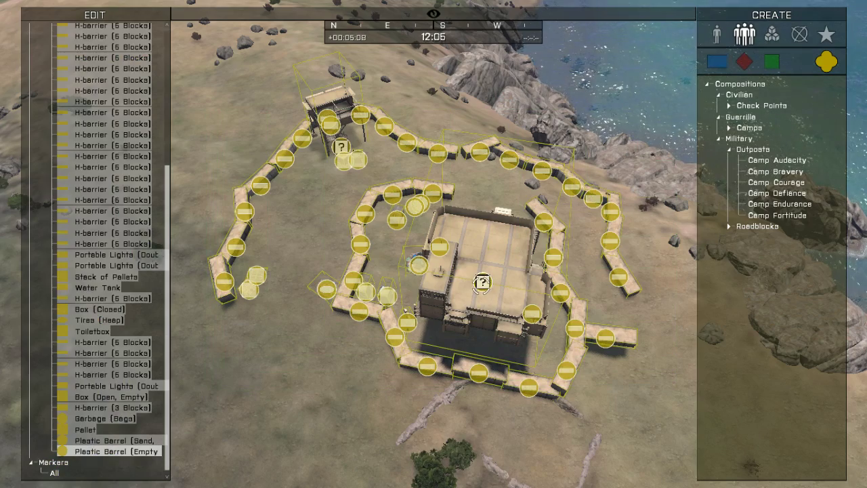
shift+drag(480, 281, 516, 265)
right_drag(456, 299, 472, 287)
right_drag(415, 274, 342, 234)
- Inspect the placed camp and its barriers from close up and list the military Roadblocks compositions
scroll(374, 297, down, 2)
scroll(302, 282, up, 3)
scroll(309, 273, up, 1)
scroll(342, 234, up, 2)
scroll(703, 191, down, 3)
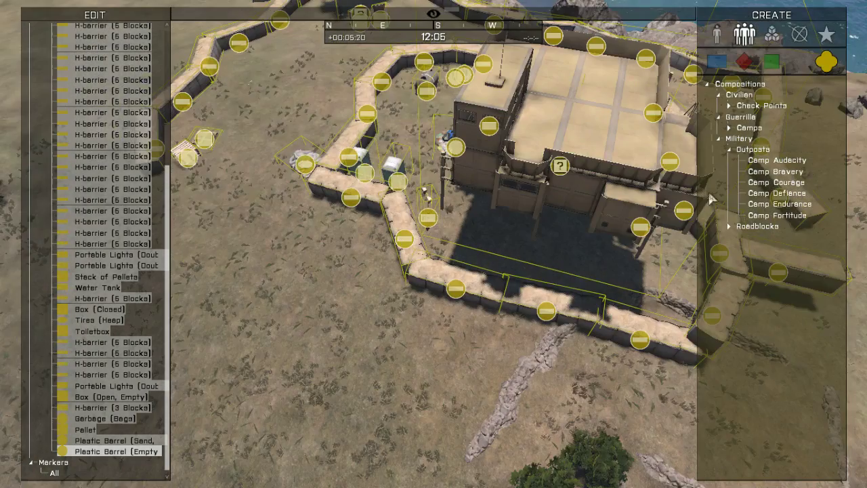
scroll(588, 256, down, 2)
right_drag(588, 269, 617, 262)
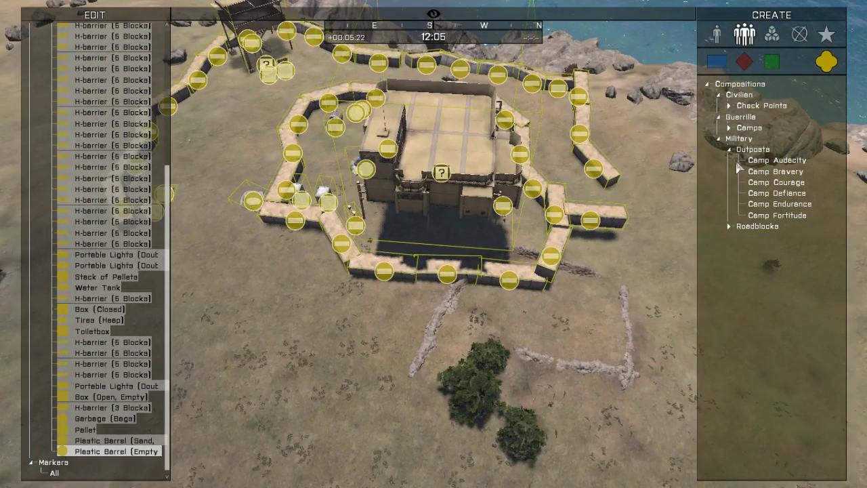
click(732, 227)
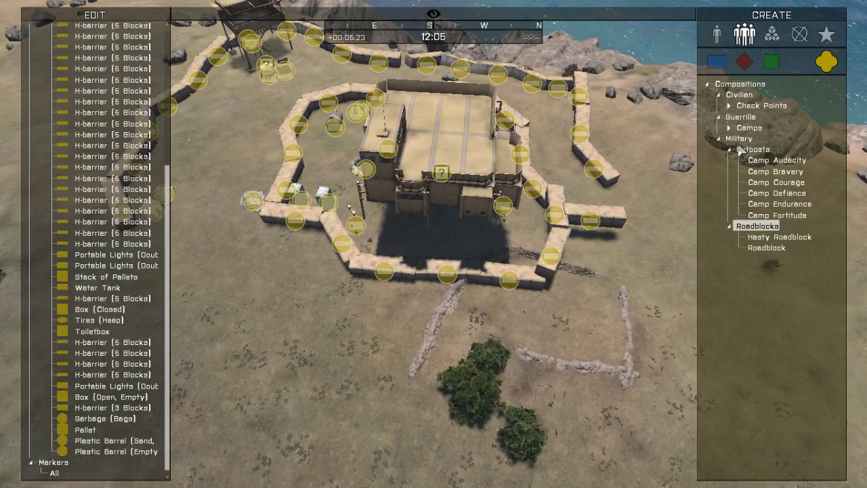
- Return across the bay to the soldier near the shop house and leave the Zeus interface
scroll(366, 183, up, 5)
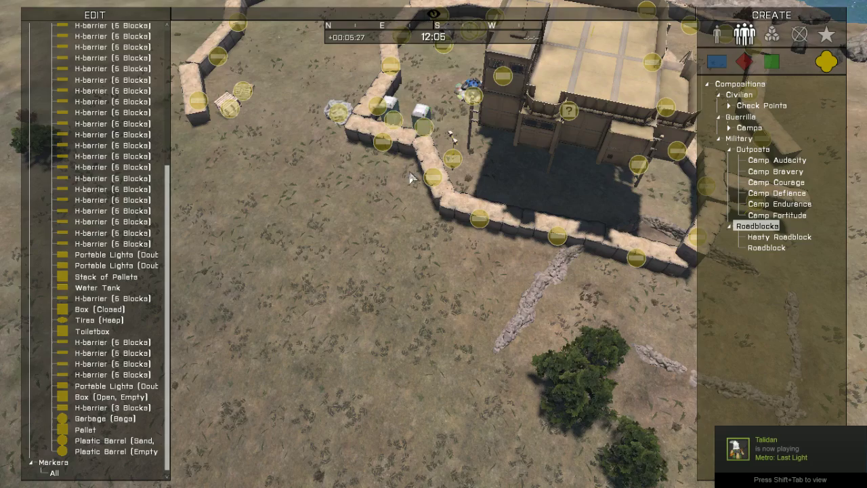
scroll(410, 178, down, 4)
scroll(433, 224, down, 4)
right_drag(413, 241, 455, 218)
right_drag(174, 227, 389, 298)
key(w)
right_drag(458, 271, 491, 314)
key(w)
key(a)
key(s)
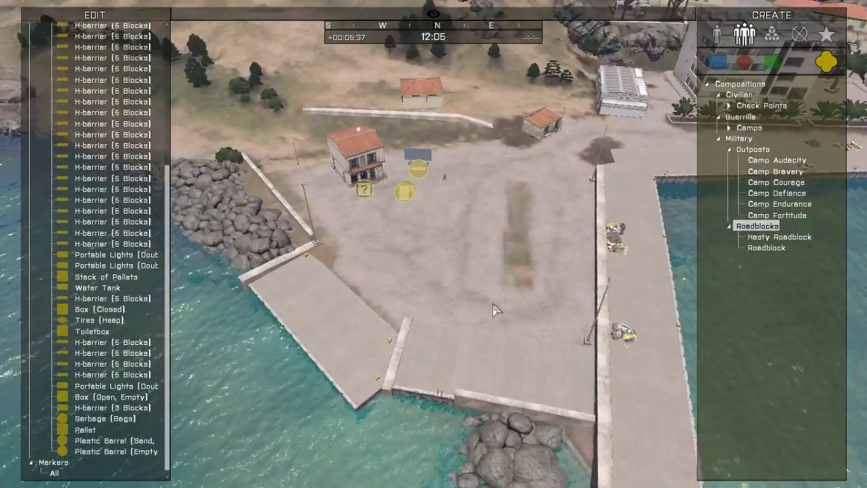
key(w)
key(y)
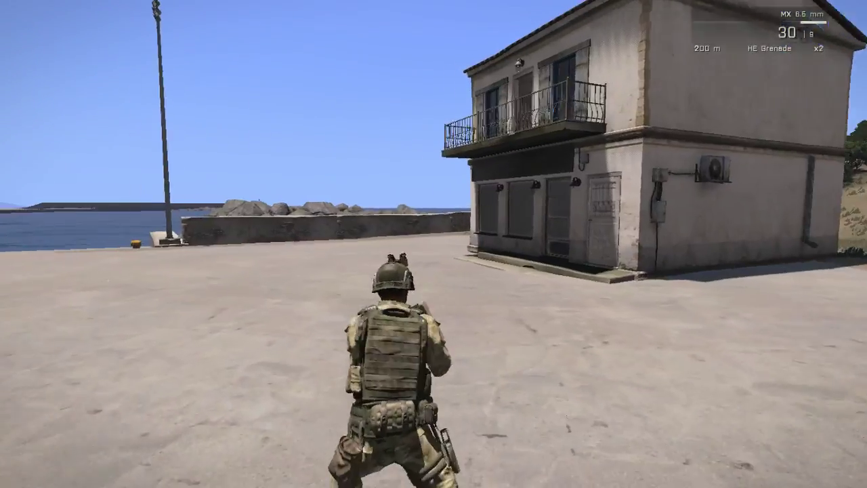
- Open the MCC Sandbox console and teleport the soldier to the headland south of Kavala Pier, near the placed outpost
scroll(433, 244, down, 2)
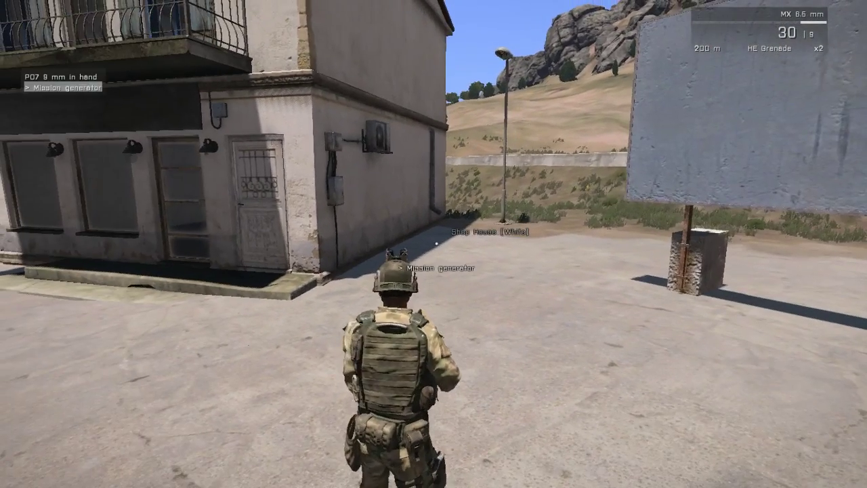
key(space)
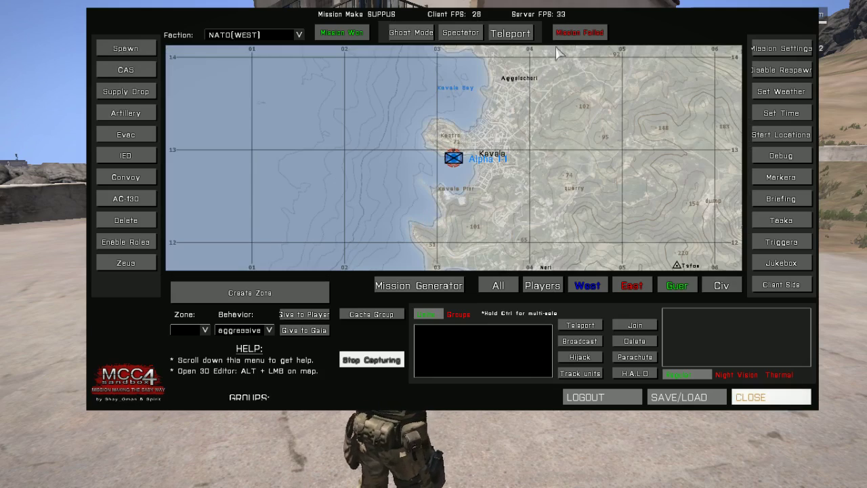
click(505, 33)
scroll(449, 207, up, 3)
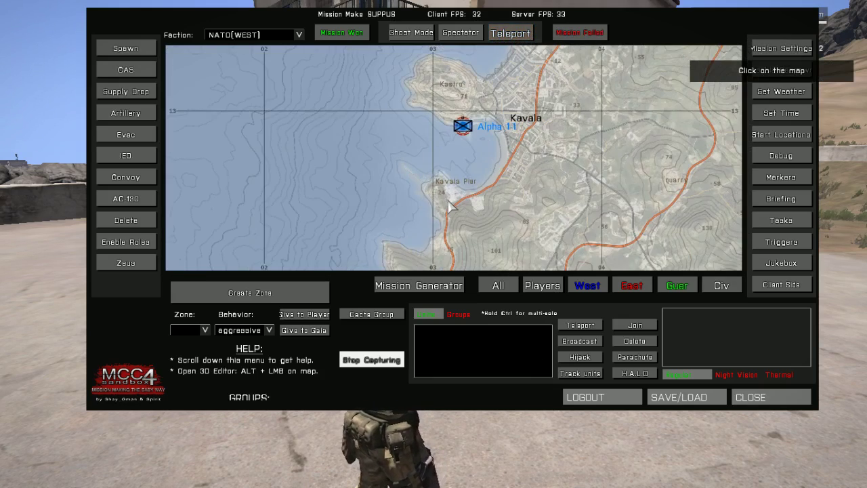
scroll(436, 189, up, 4)
scroll(436, 189, down, 2)
right_drag(430, 211, 504, 142)
scroll(435, 235, down, 1)
scroll(444, 216, up, 5)
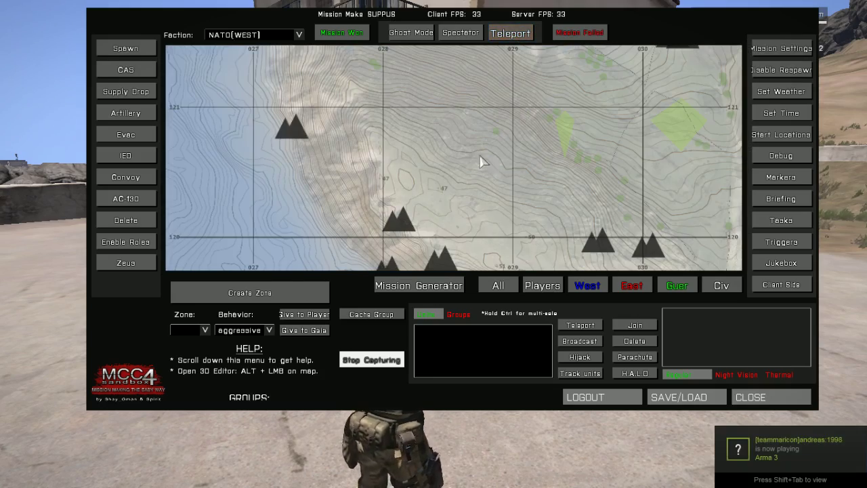
click(480, 161)
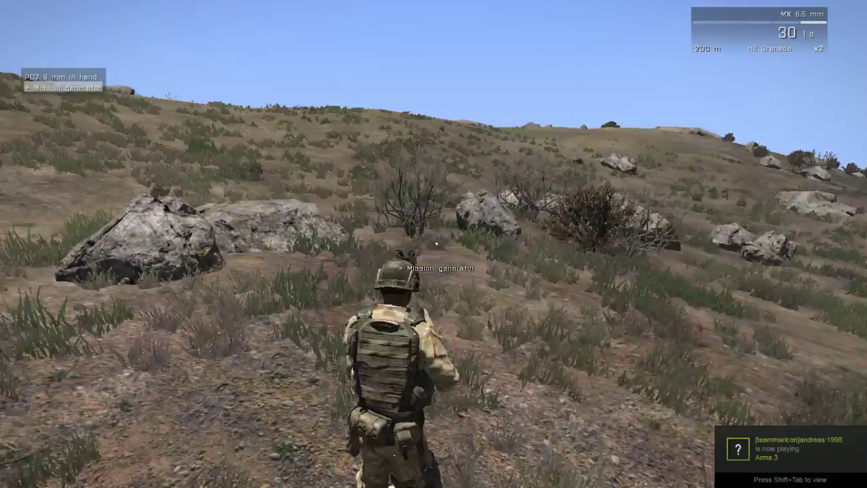
- Walk the soldier up the slope towards the outpost with the floating headquarters building
key(w)
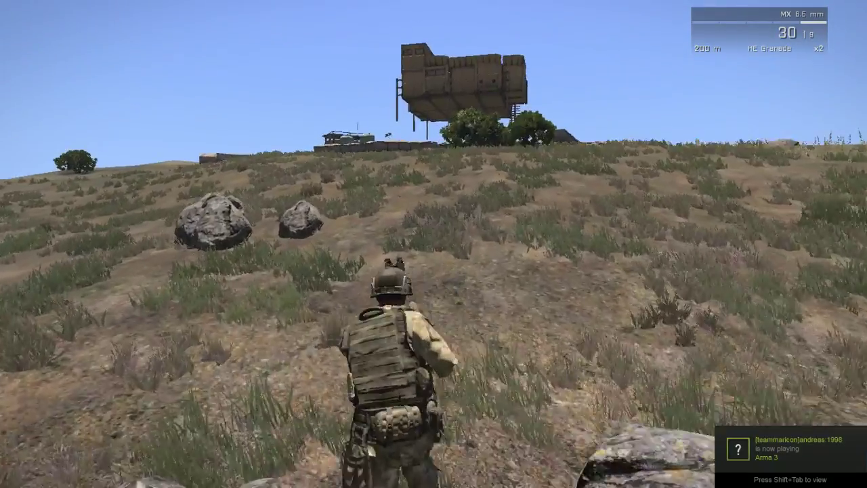
key(w)
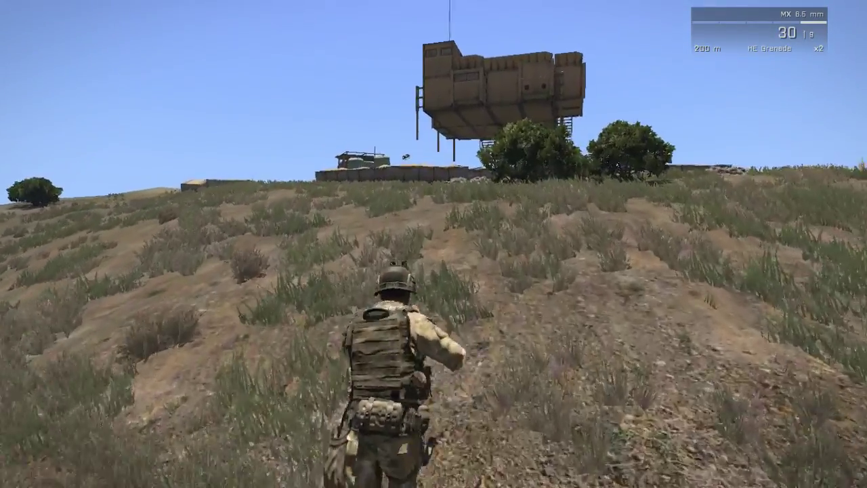
key(w)
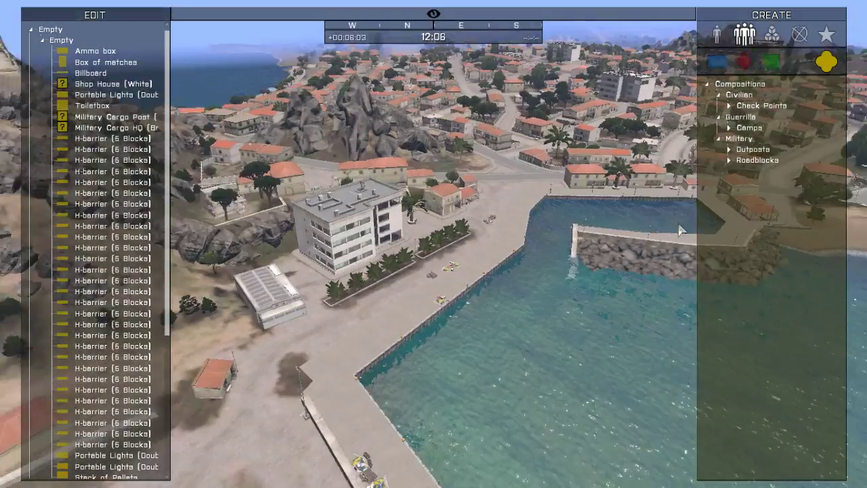
- In Zeus, fly to the outpost, lower the floating Military Cargo HQ to the ground inside the H-barriers, and leave Zeus
right_drag(332, 227, 638, 203)
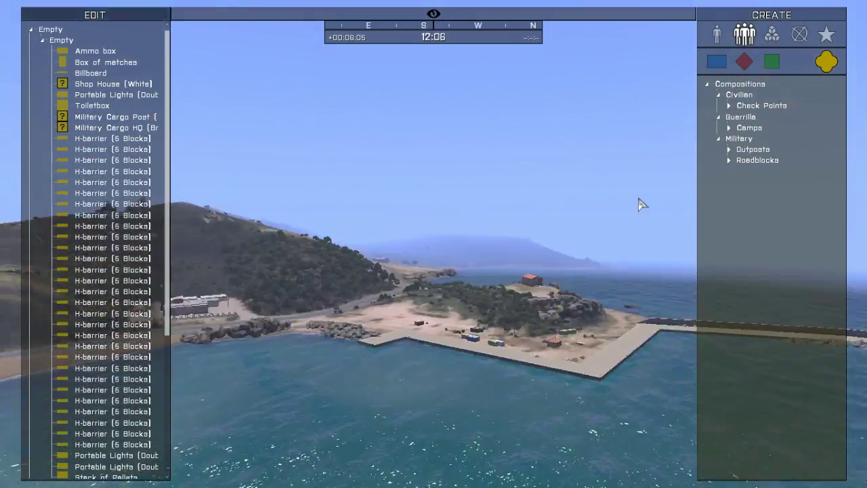
key(w)
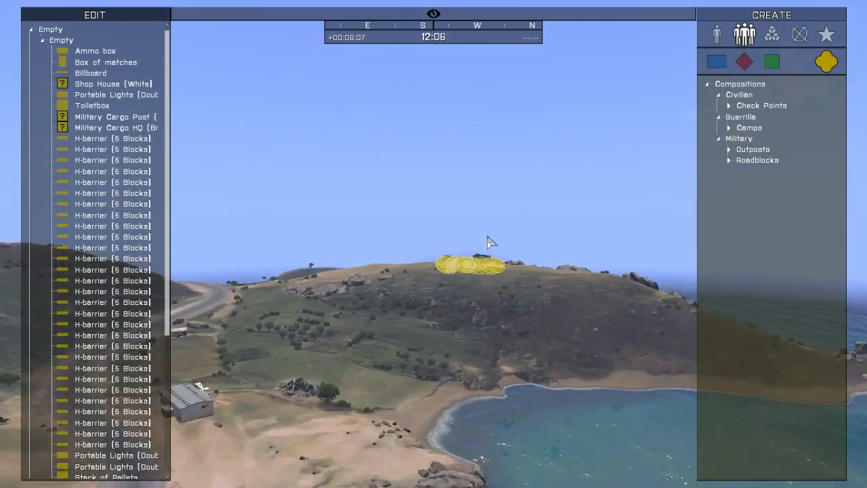
key(w)
right_drag(442, 263, 502, 376)
key(w)
right_drag(481, 238, 508, 203)
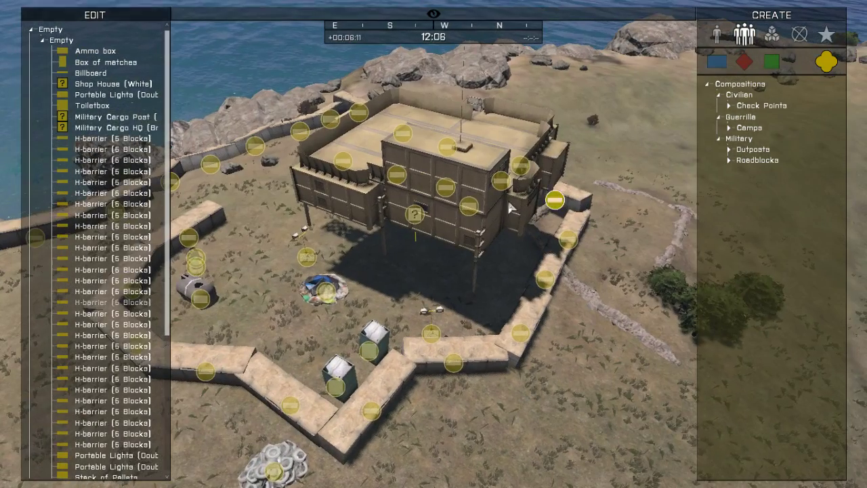
click(415, 214)
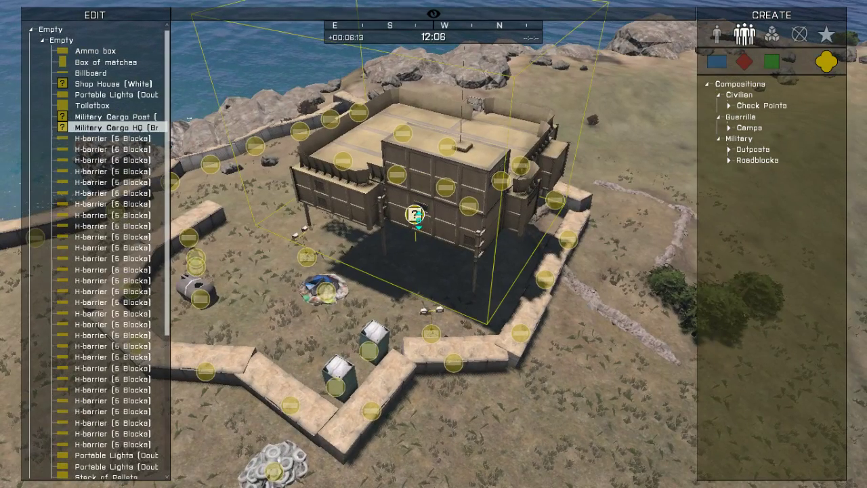
alt+drag(407, 308, 406, 306)
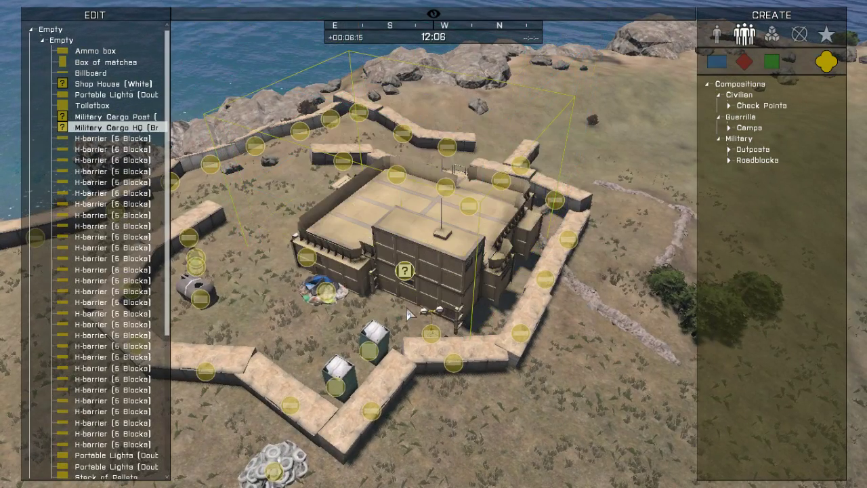
right_drag(372, 308, 334, 320)
scroll(335, 324, down, 3)
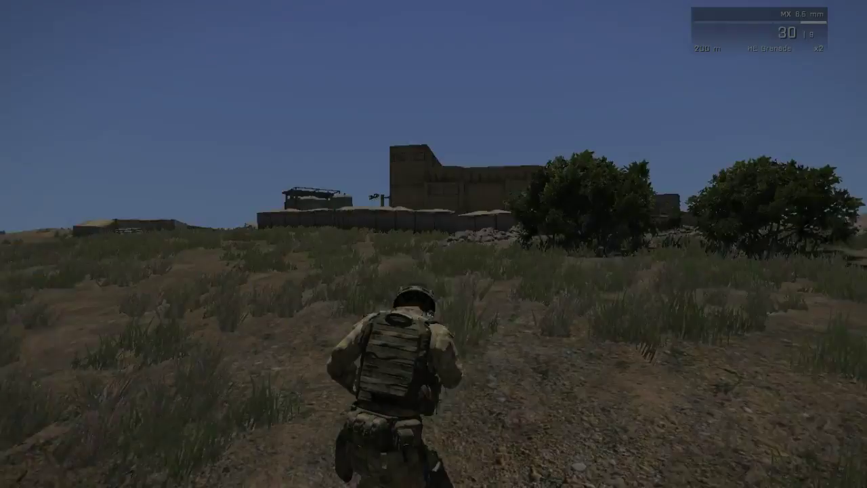
key(w)
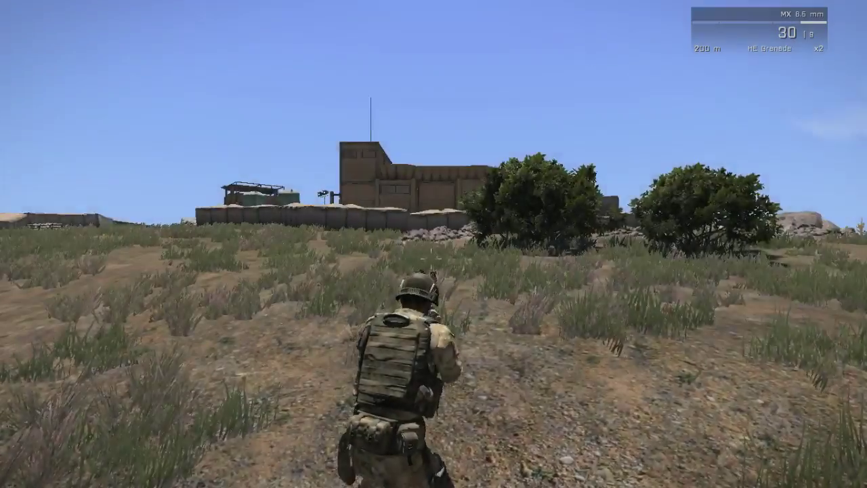
- Walk the soldier up to the outpost and along its H-barriers to inspect the grounded headquarters and camp objects
key(w)
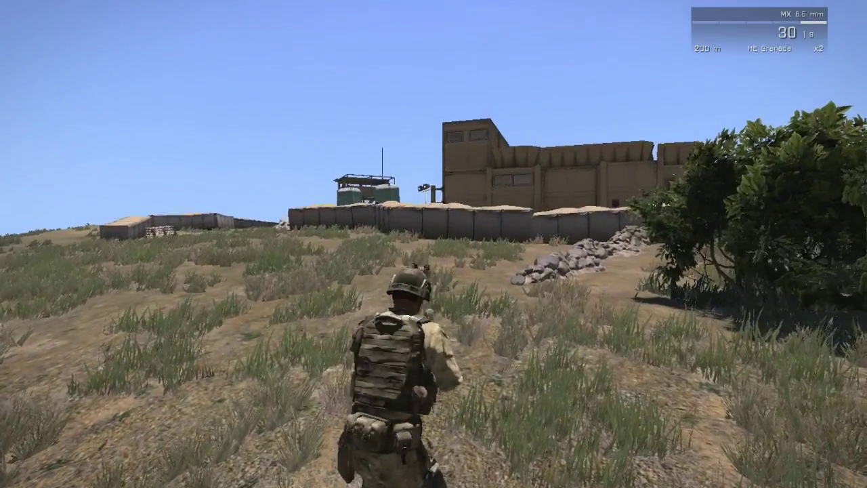
key(w)
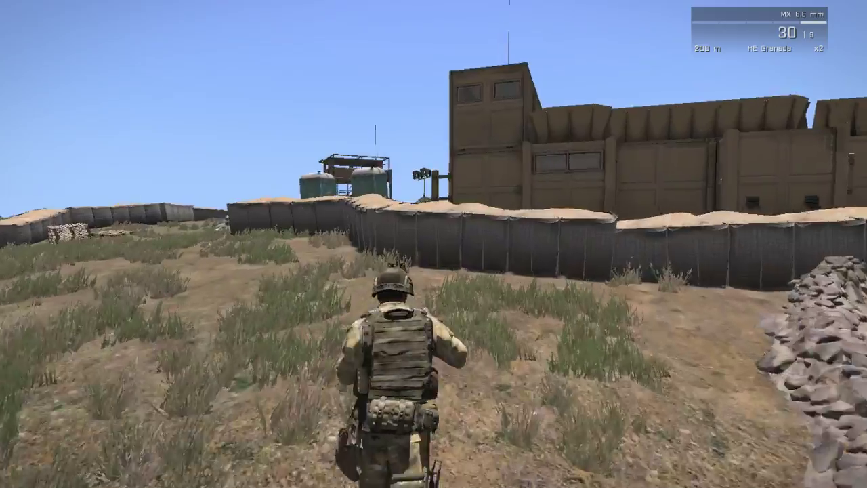
key(w)
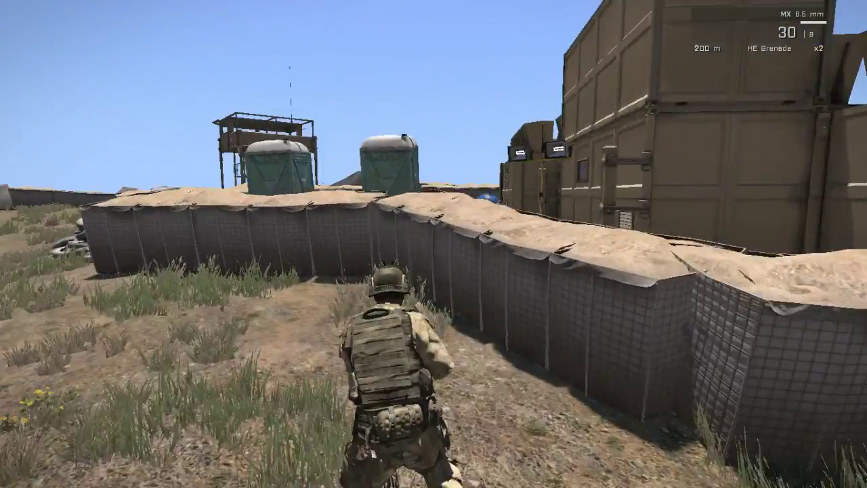
key(w)
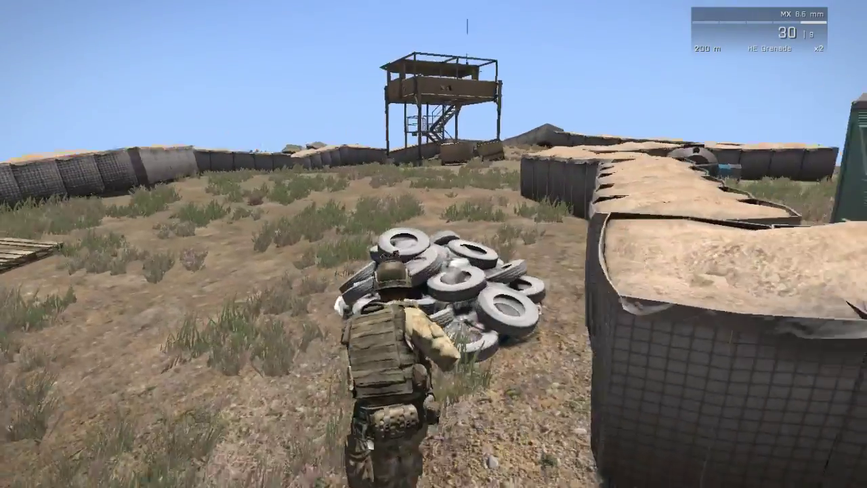
key(w)
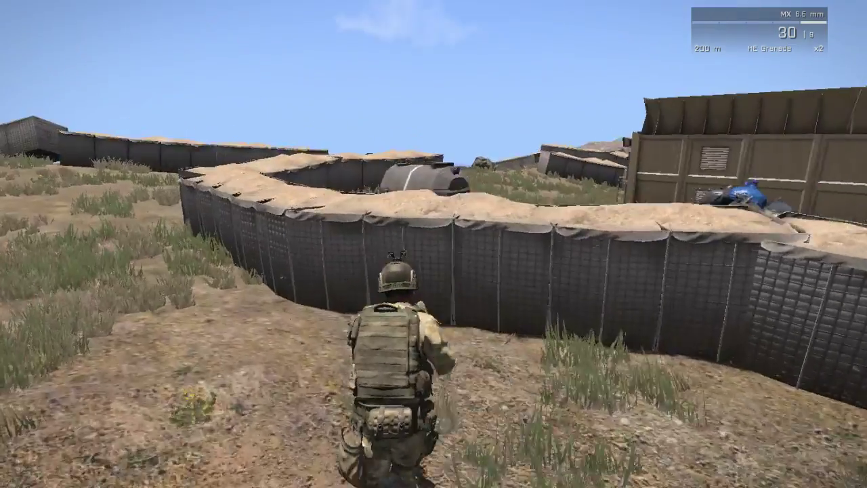
key(w)
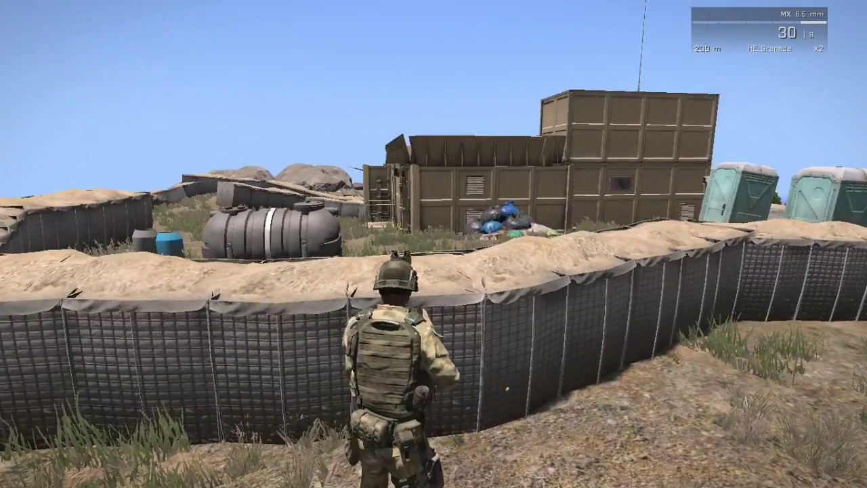
- Export all placed objects to the clipboard as SQM from MCC's save and load dialog, then close the MCC console
scroll(433, 243, down, 2)
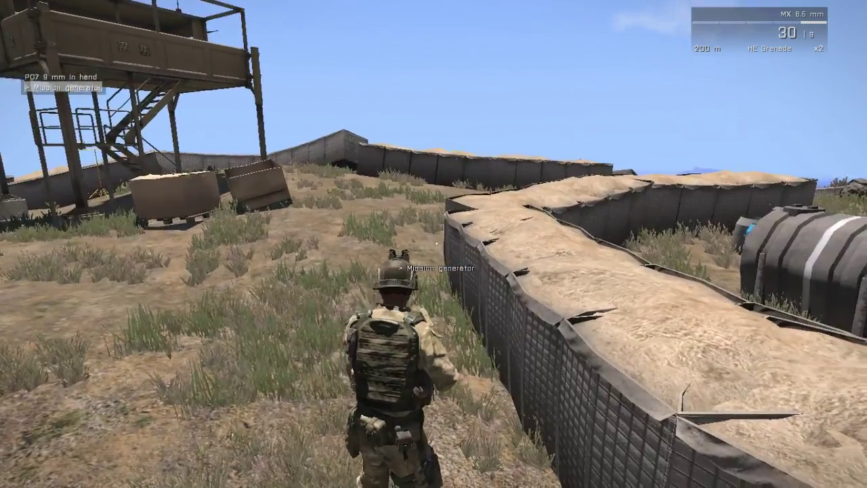
middle_click(433, 243)
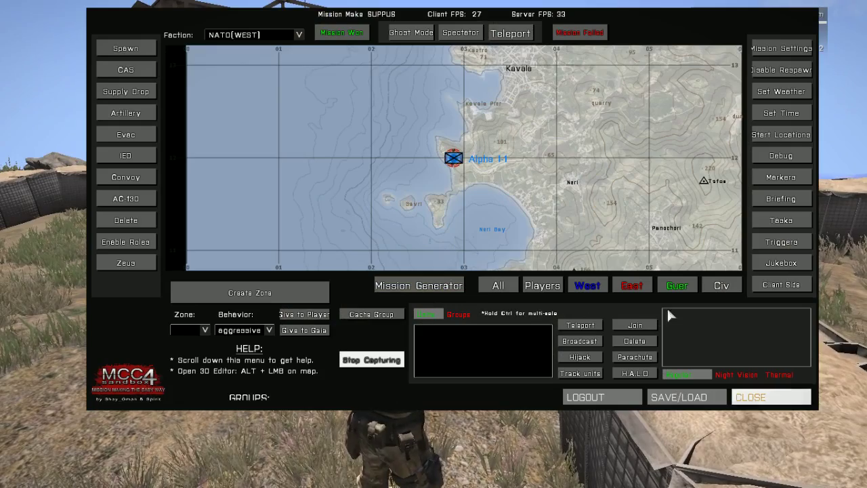
click(684, 398)
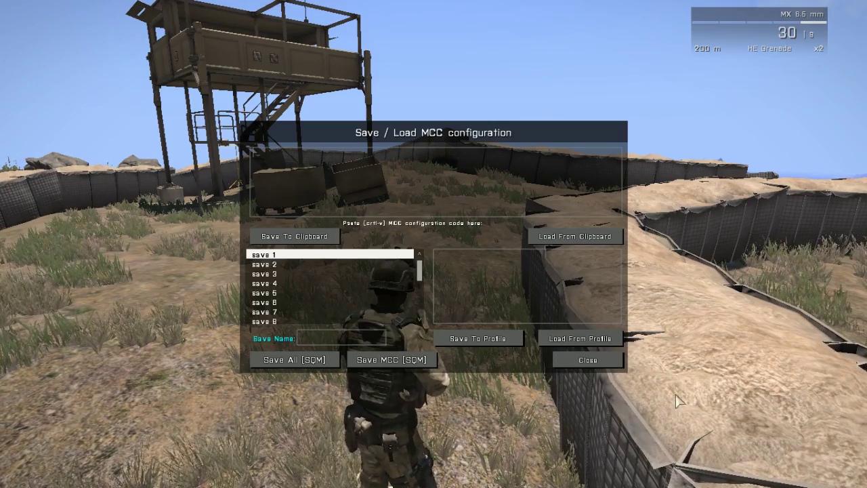
click(294, 360)
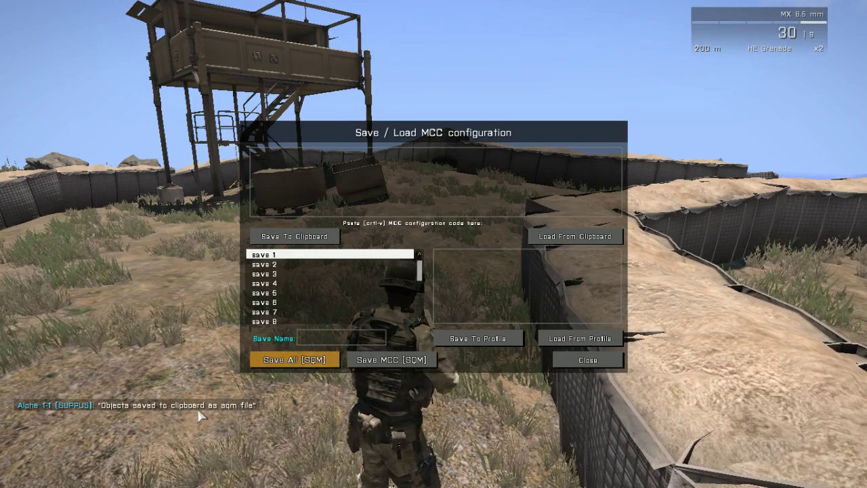
click(575, 360)
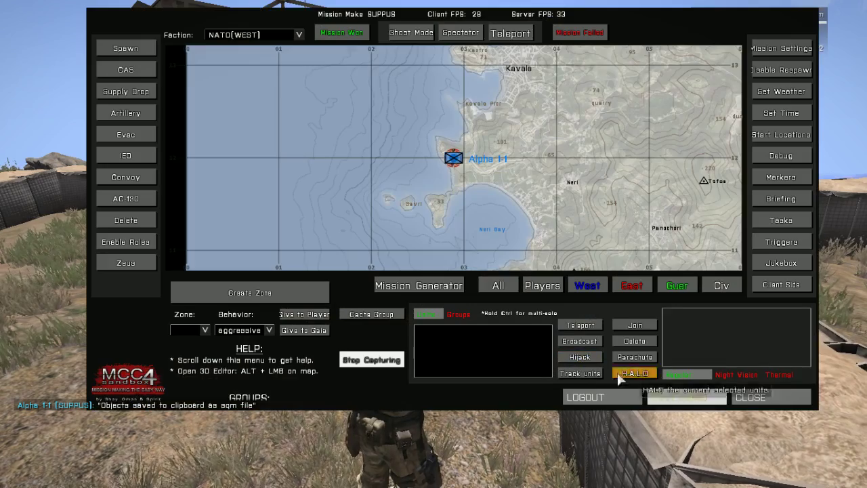
key(Escape)
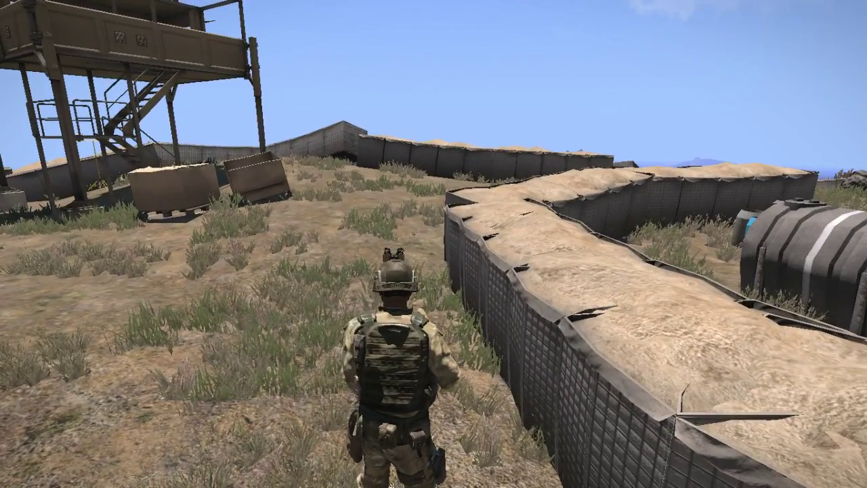
- Save and exit the mission preview, returning to the editor map around Kavala Pier
key(Escape)
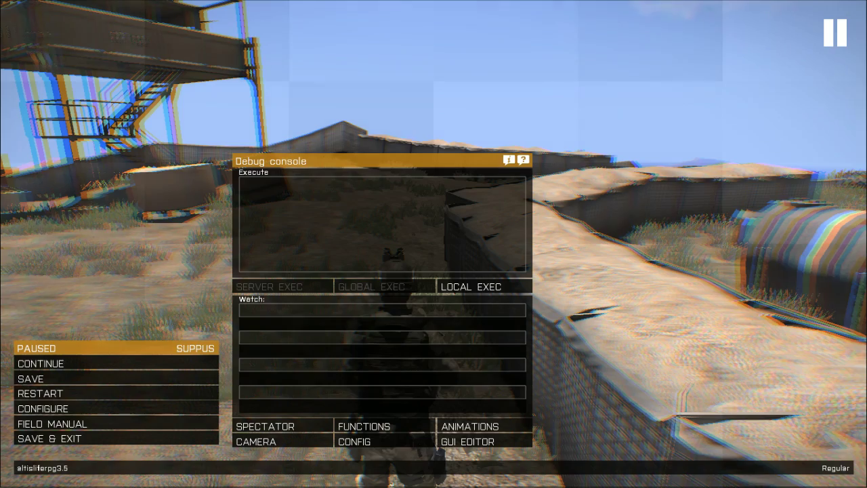
click(128, 440)
scroll(379, 251, down, 4)
scroll(418, 254, down, 5)
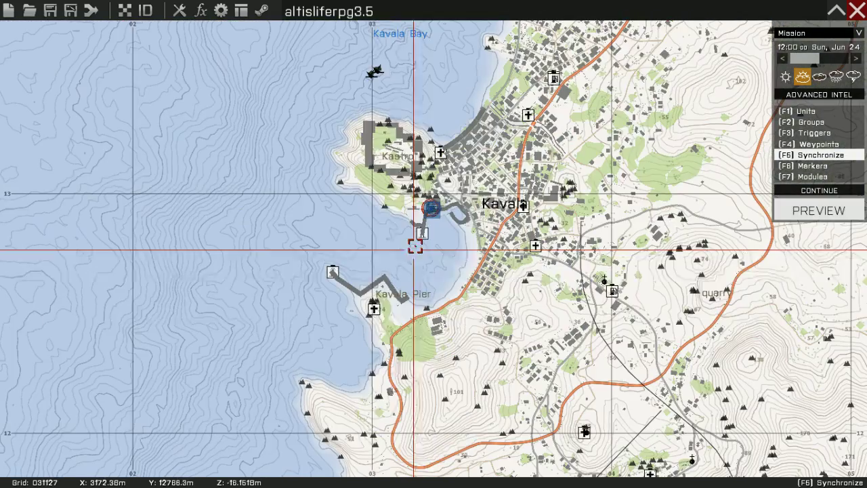
scroll(387, 313, up, 3)
right_drag(386, 313, 393, 259)
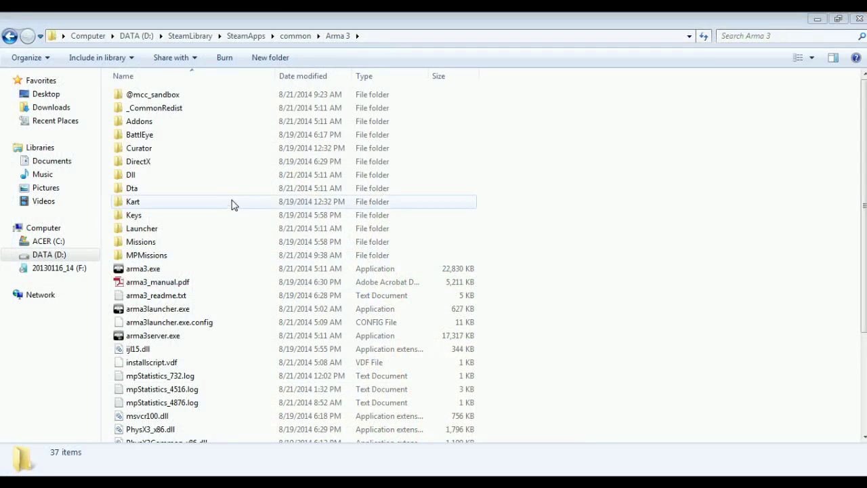
- Open the player profile's mpmissions folder inside Arma 3 - Other Profiles in the Documents library
click(244, 203)
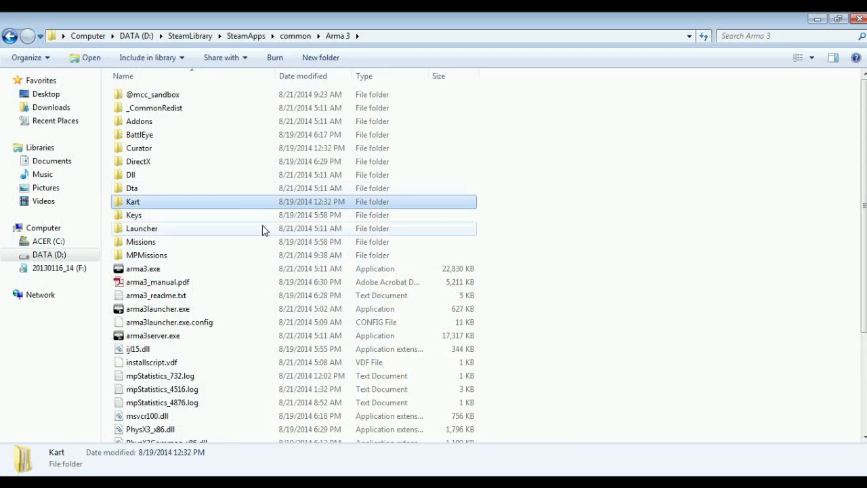
key(super)
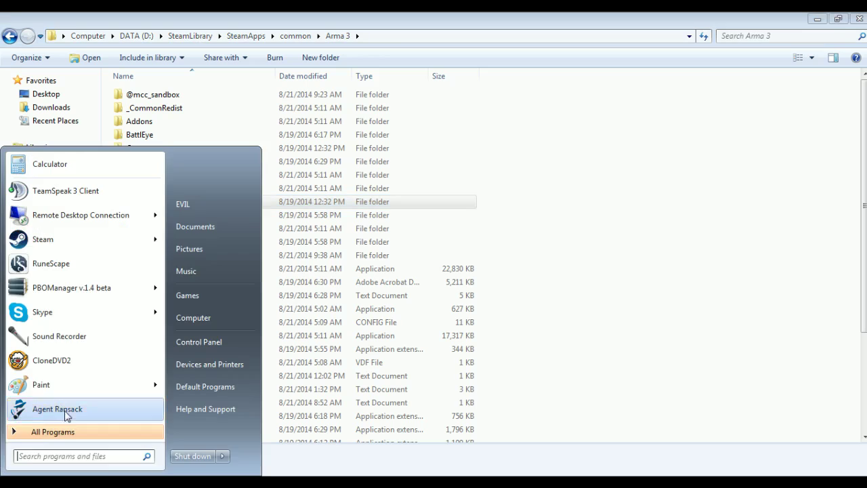
click(184, 234)
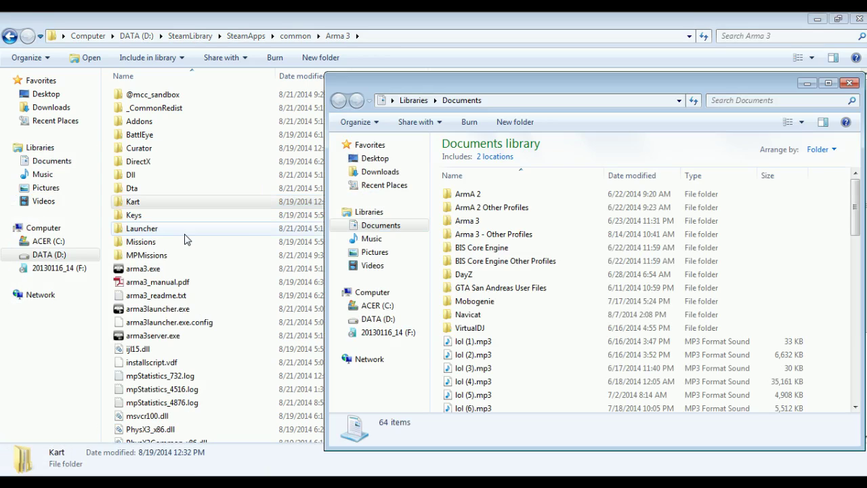
double_click(485, 235)
double_click(504, 82)
double_click(139, 169)
double_click(136, 131)
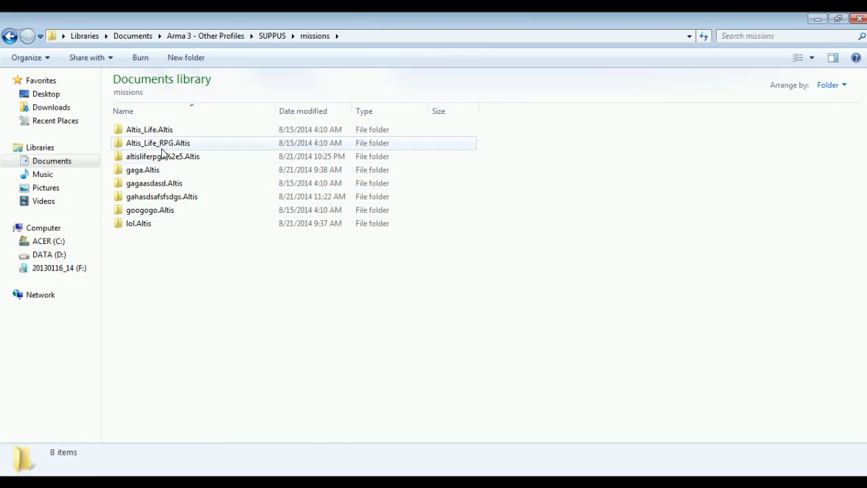
click(10, 37)
right_click(151, 216)
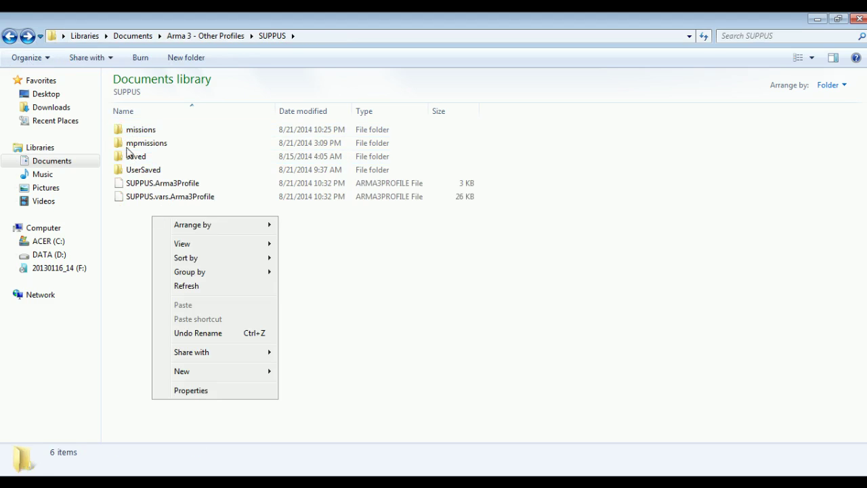
double_click(136, 142)
- Create a new folder named altislifeforumsrpg.altis in the mpmissions folder
right_click(145, 301)
mouse_move(173, 277)
click(298, 273)
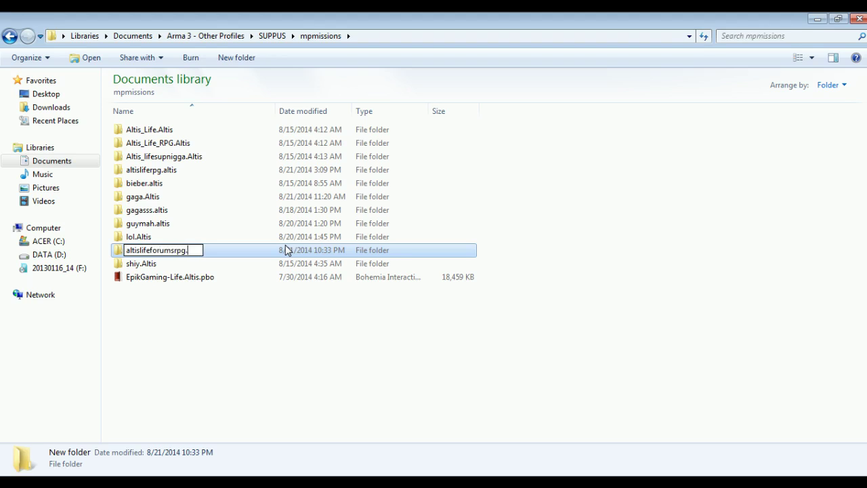
key(Return)
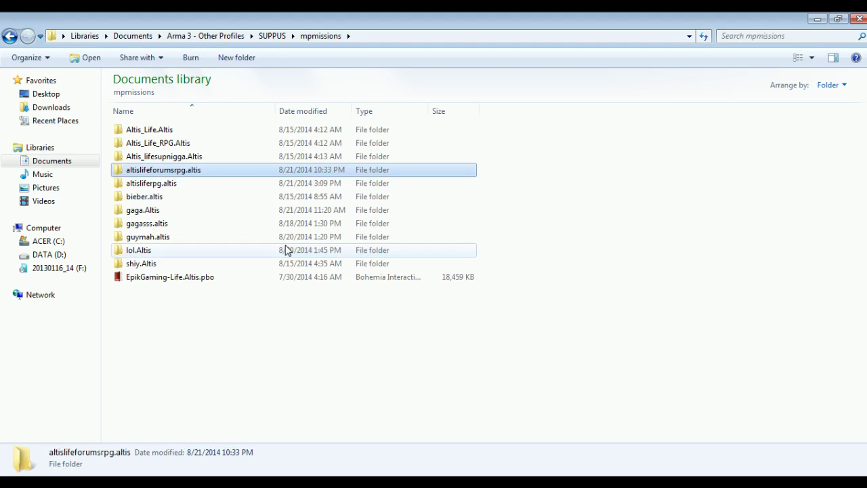
- Create a new text document inside the altislifeforumsrpg.altis folder and name it mission.sqm, accepting the extension change
double_click(175, 169)
right_click(220, 154)
mouse_move(263, 311)
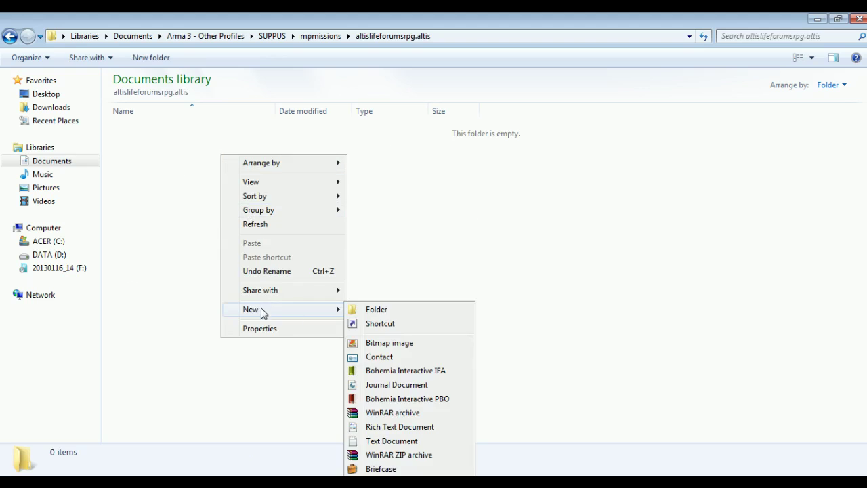
click(406, 441)
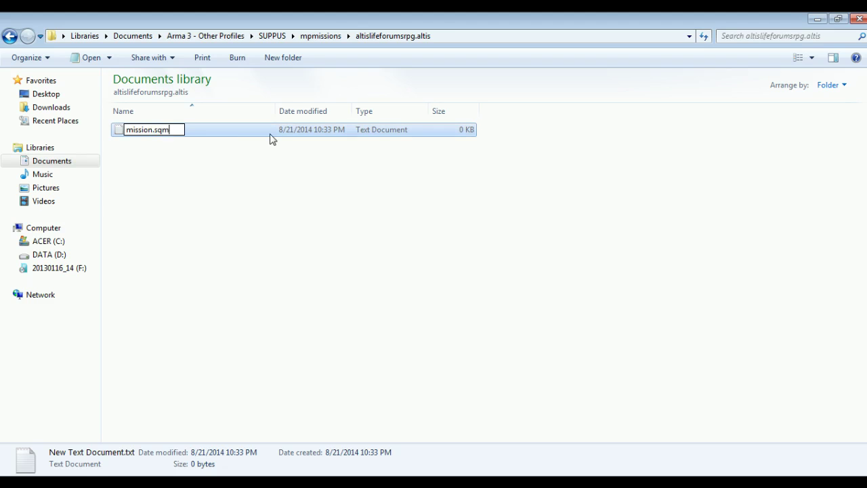
key(Return)
key(Return)
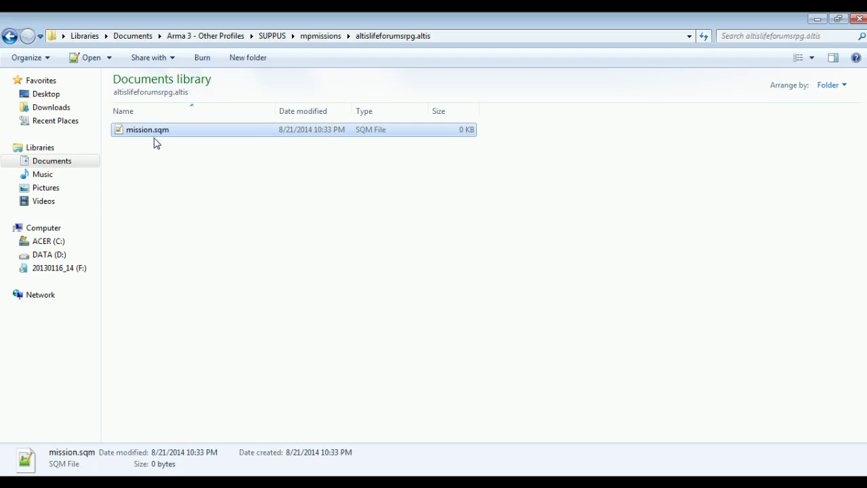
- Open mission.sqm in Notepad++, paste in the exported SQM code, and look back through its item classes
right_click(151, 135)
click(185, 149)
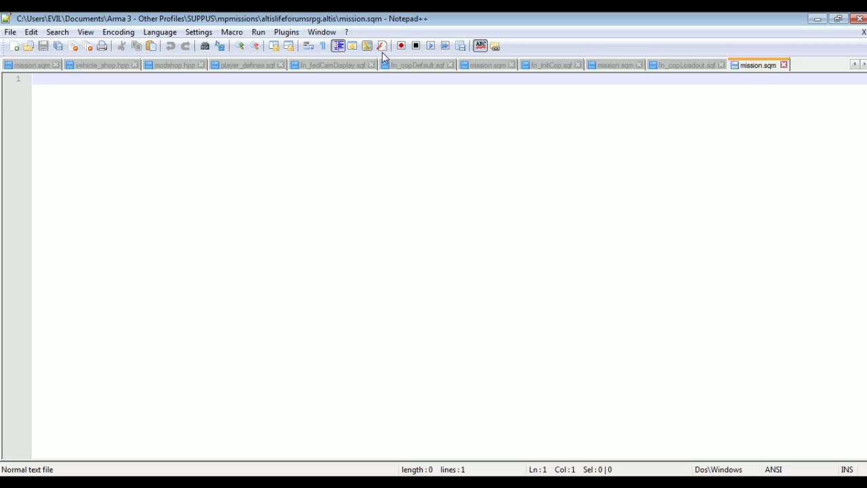
key(ctrl+v)
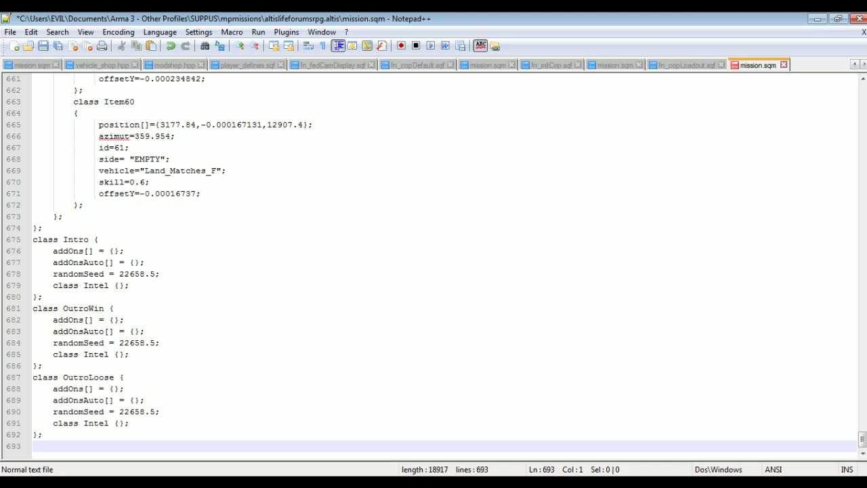
scroll(447, 264, up, 20)
scroll(434, 264, up, 20)
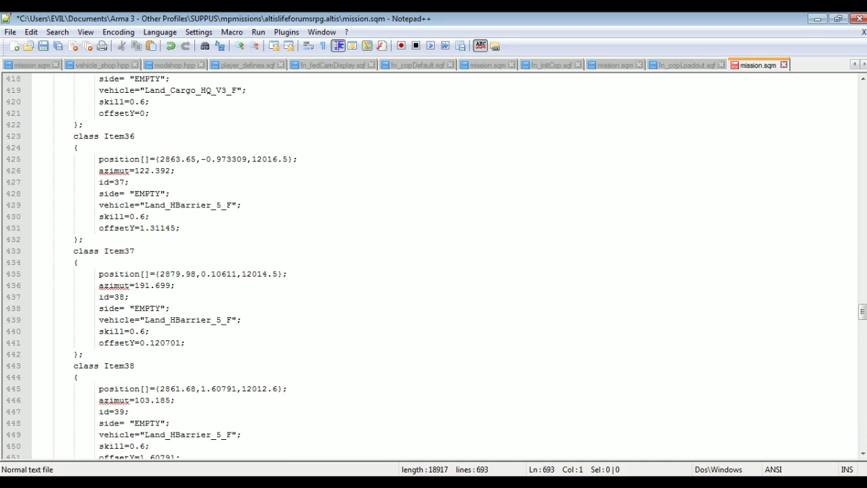
scroll(434, 264, up, 20)
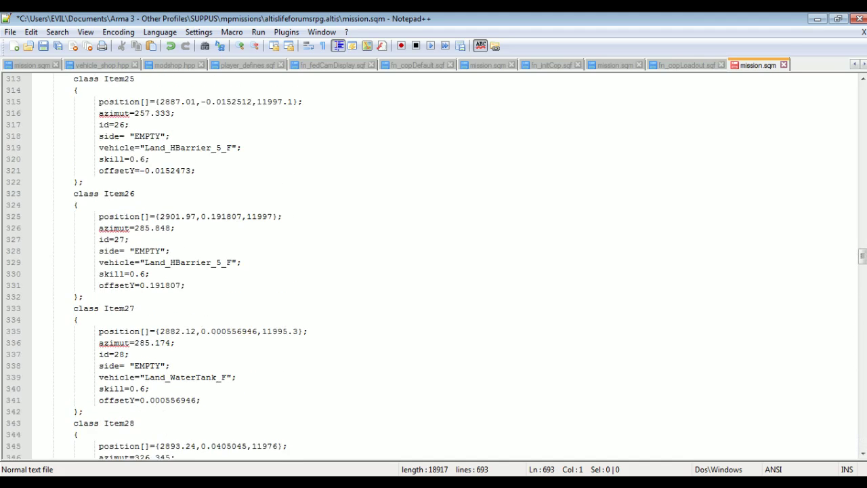
scroll(434, 264, up, 11)
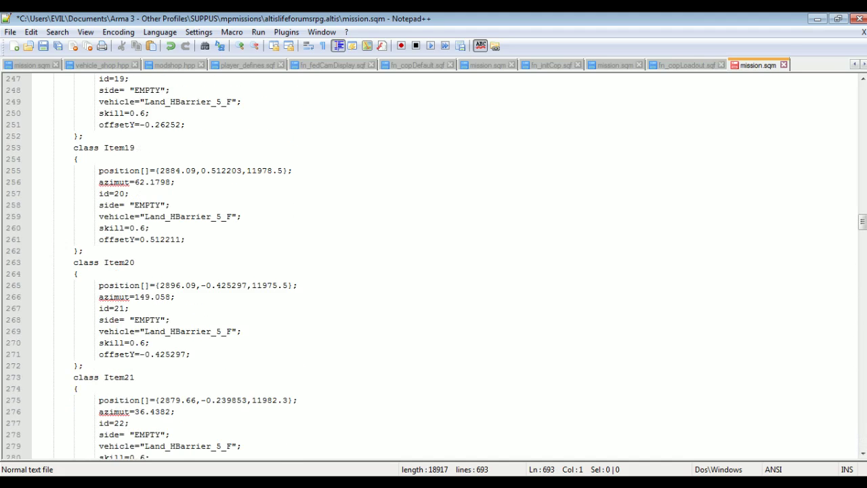
scroll(433, 264, up, 20)
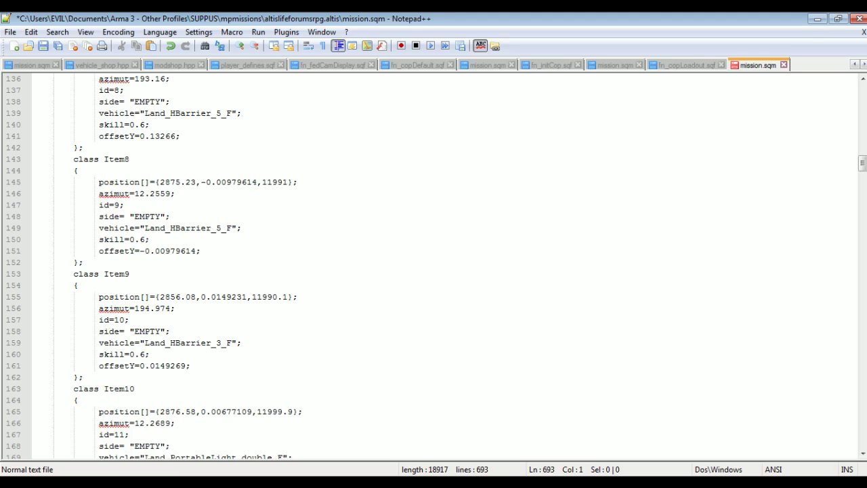
scroll(434, 264, up, 20)
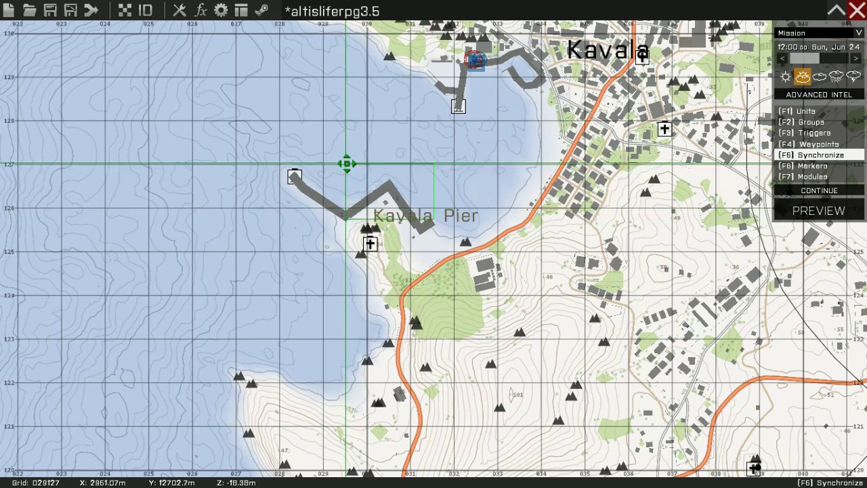
- Switch back to Arma 3 and exit the altisliferpg3.5 mission editor to the main menu
drag(433, 218, 328, 86)
key(Delete)
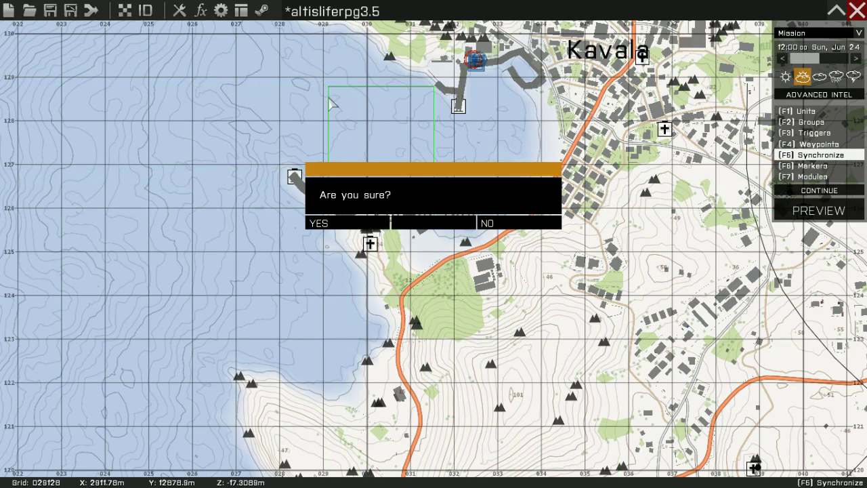
click(330, 226)
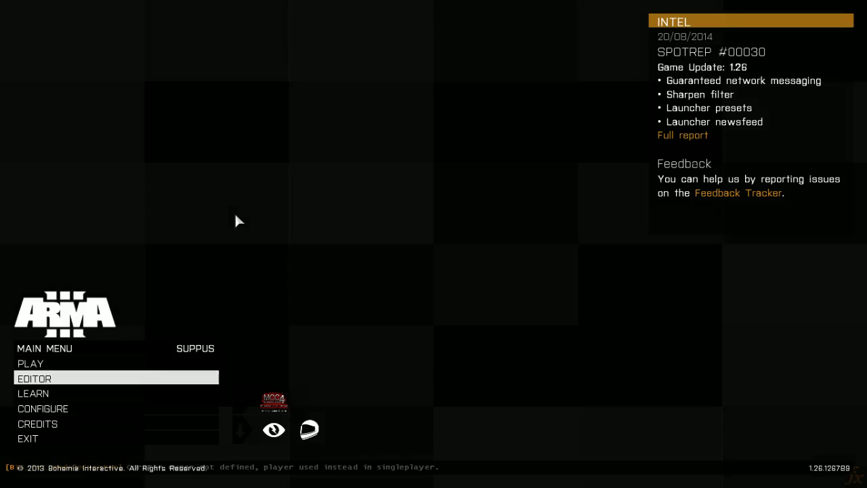
- Set up a new multiplayer session hosted on LAN with port 2302 and a maximum of 16 players
click(70, 364)
click(67, 363)
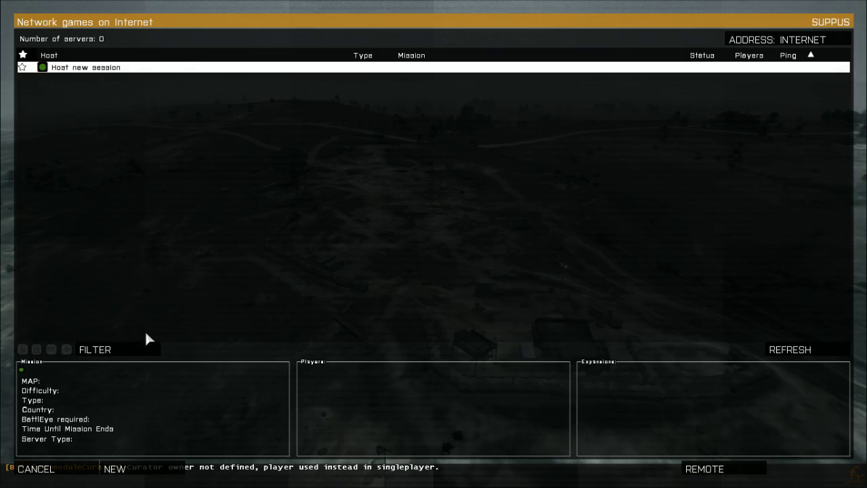
click(142, 467)
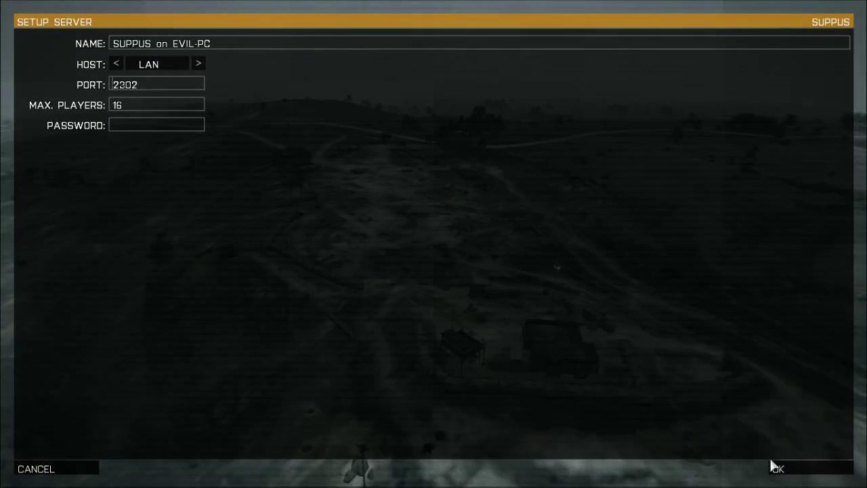
click(779, 469)
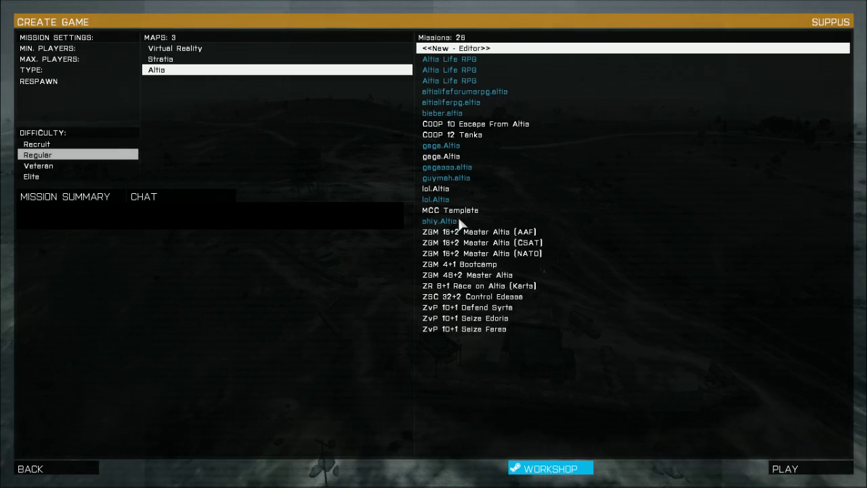
- Check the missions listed for Altis and open altislifeforumsrpg.altis for editing
click(442, 91)
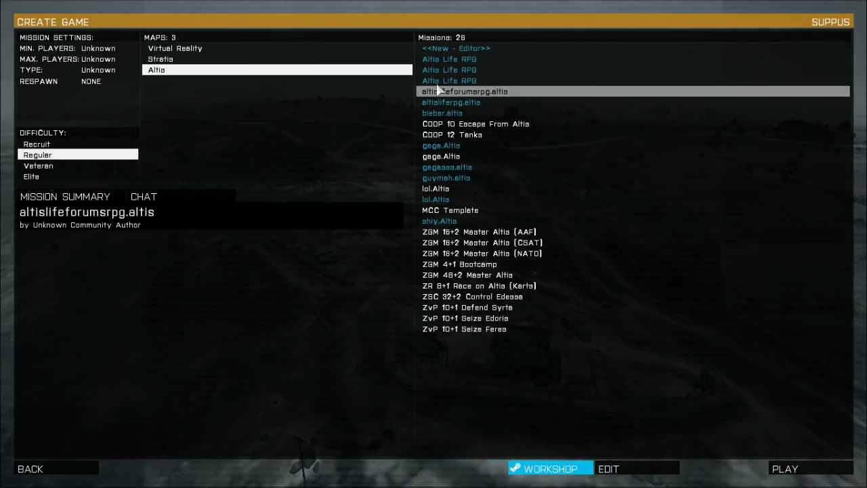
click(441, 79)
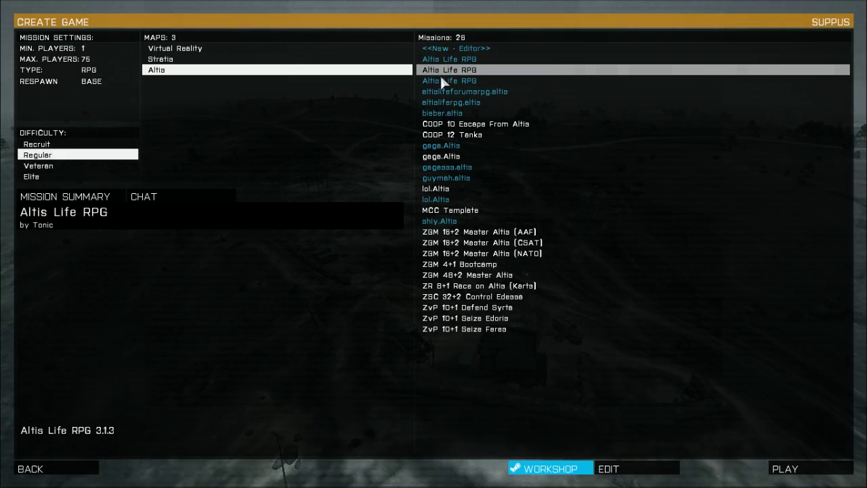
click(444, 61)
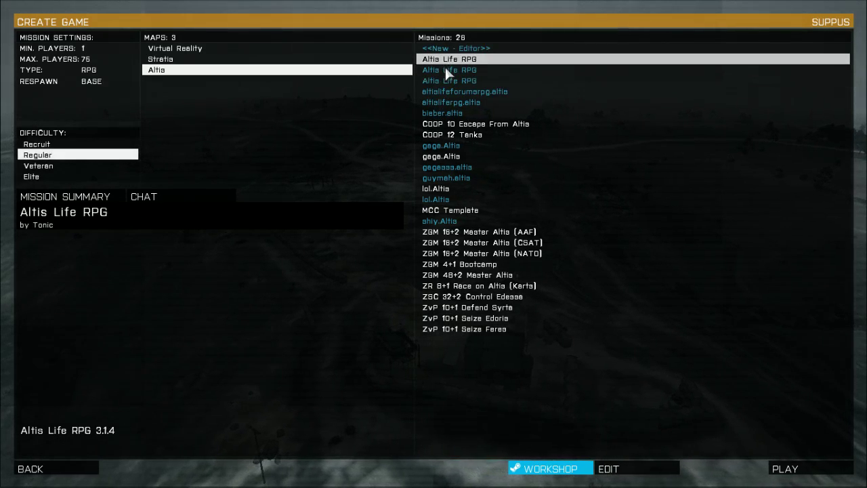
click(444, 70)
click(447, 80)
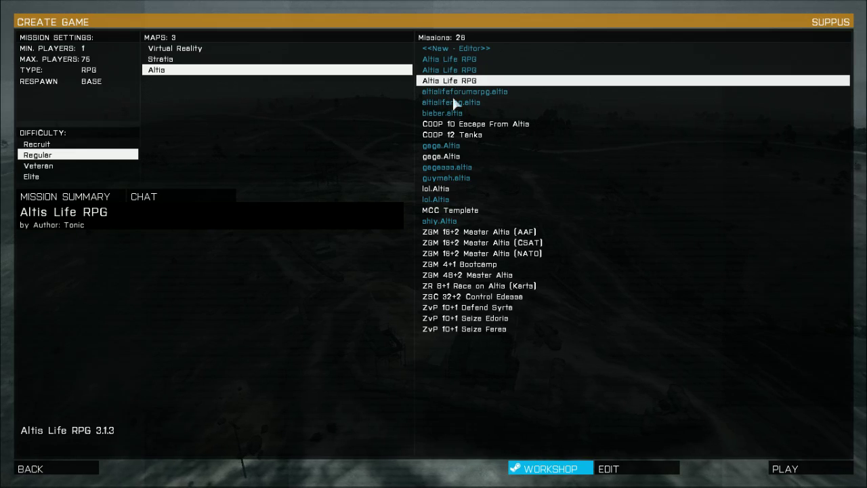
click(451, 224)
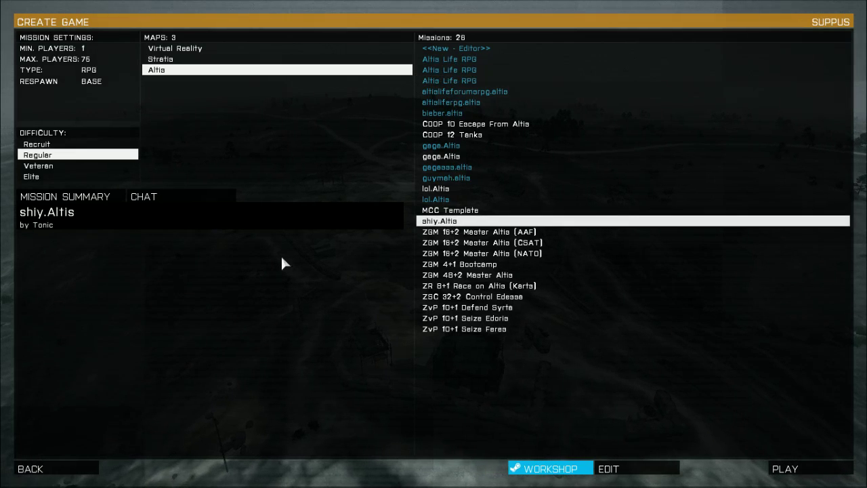
click(451, 60)
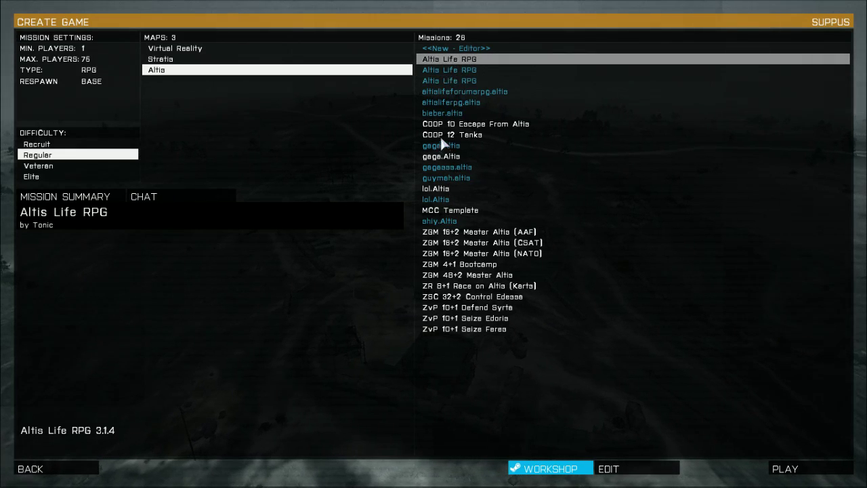
click(438, 100)
click(443, 93)
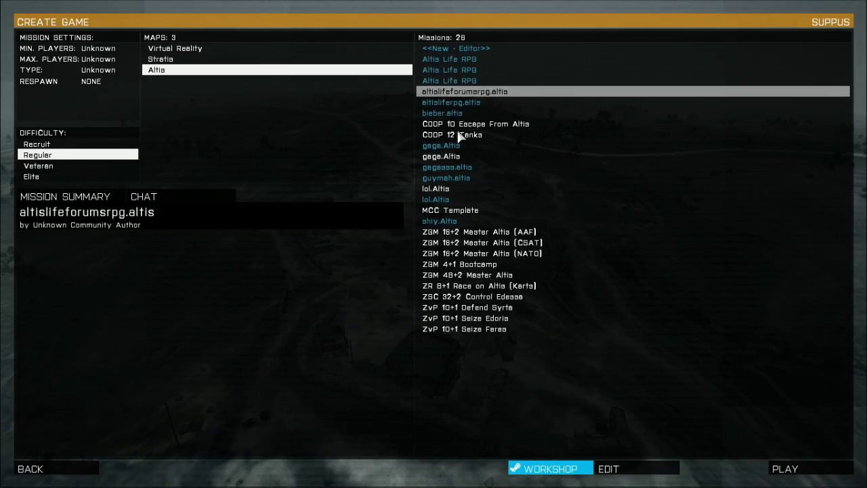
click(630, 469)
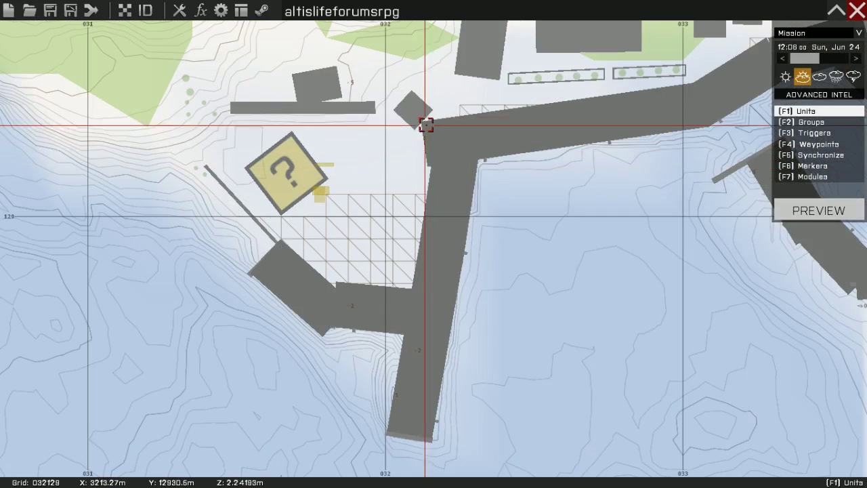
- In Markers mode, examine the imported objects on the map beside Kavala Pier and at the H-barrier outpost farther south
click(813, 166)
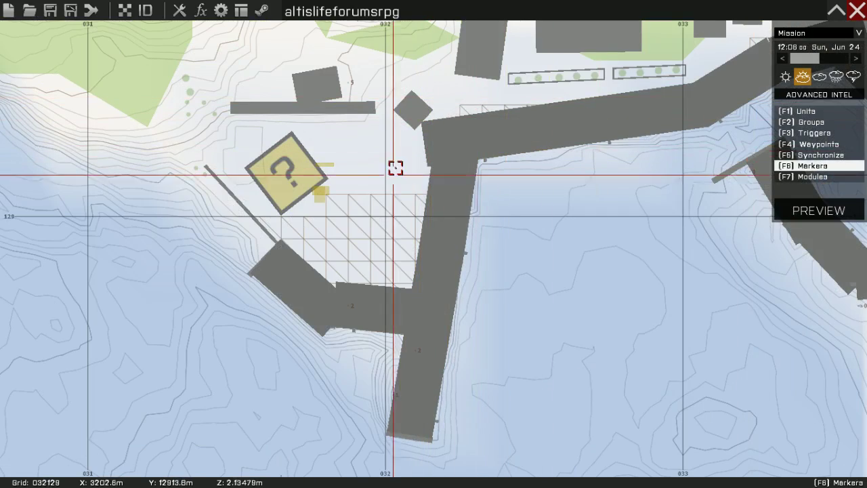
scroll(315, 184, up, 3)
scroll(433, 134, down, 3)
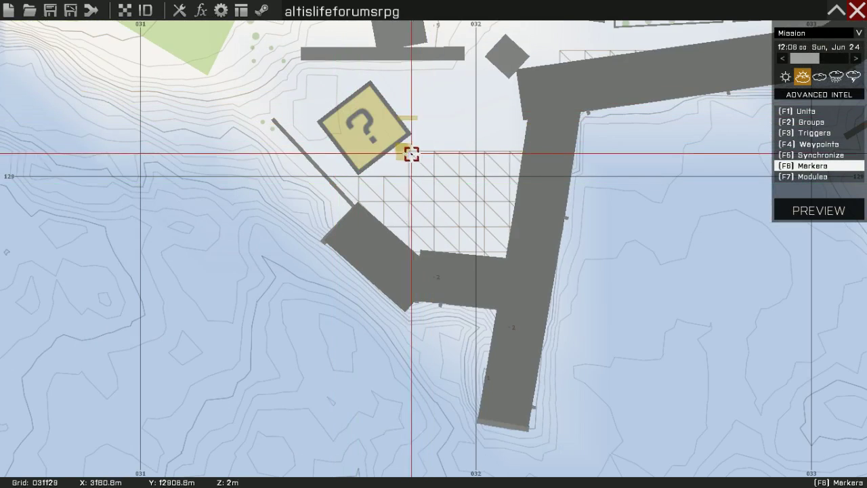
scroll(411, 153, up, 4)
right_drag(408, 145, 433, 207)
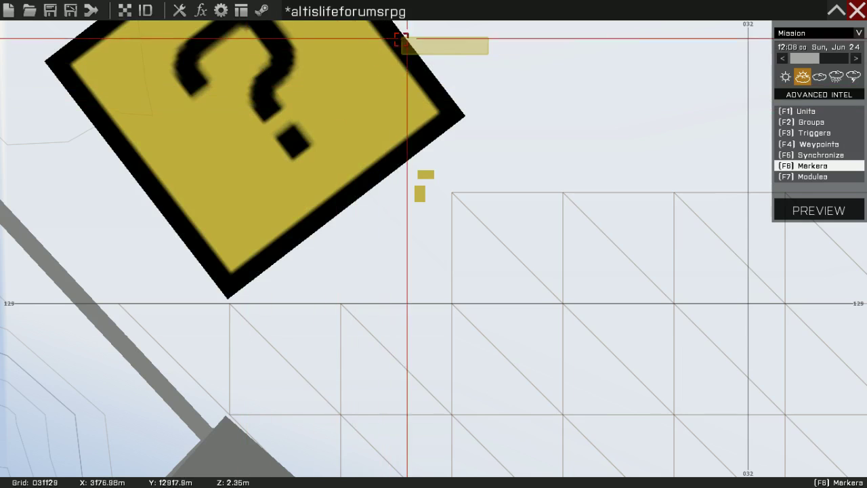
right_drag(728, 93, 269, 213)
scroll(271, 212, down, 4)
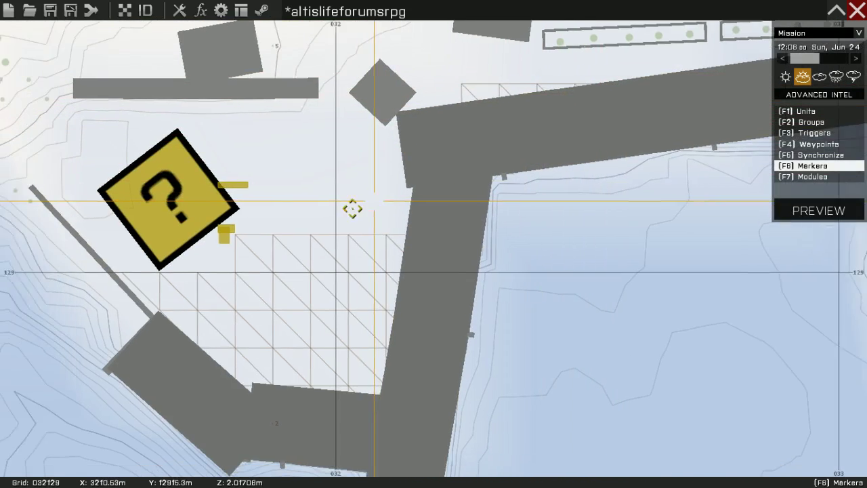
scroll(352, 208, down, 10)
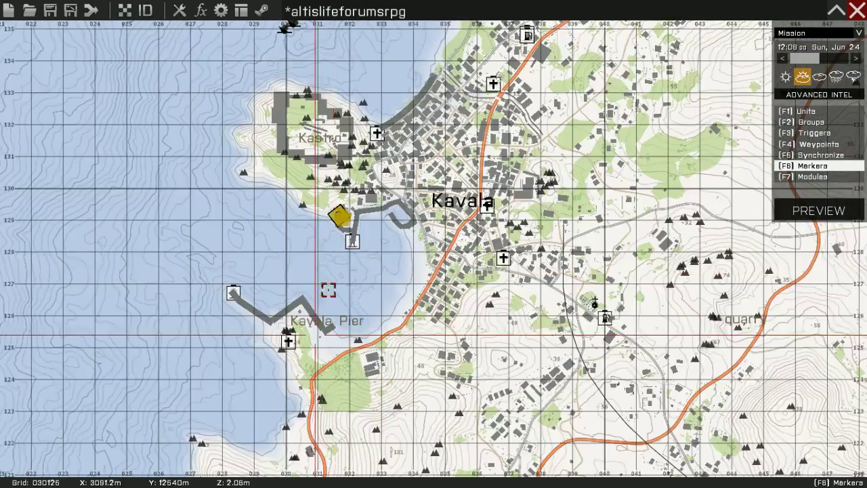
right_drag(314, 324, 353, 228)
scroll(333, 292, up, 3)
scroll(332, 292, down, 3)
mouse_move(291, 373)
right_down()
mouse_move(294, 269)
mouse_move(321, 227)
right_up()
scroll(331, 271, up, 3)
scroll(305, 257, up, 5)
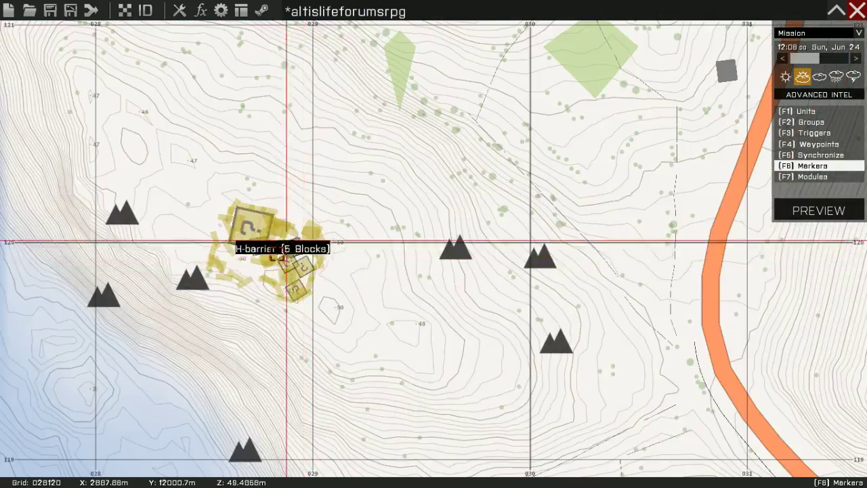
- Delete the stray Internal: FxWindPollen1 objects and the Rifleman from inside the H-barrier outpost
drag(387, 132, 52, 422)
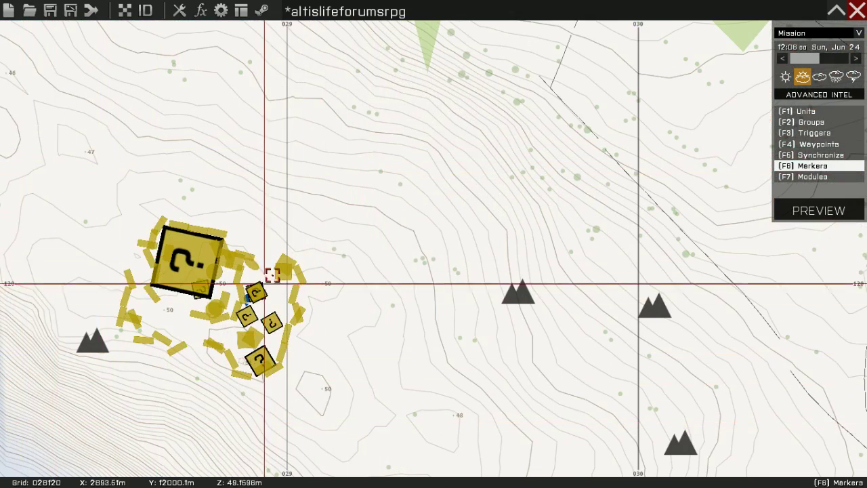
scroll(246, 296, up, 3)
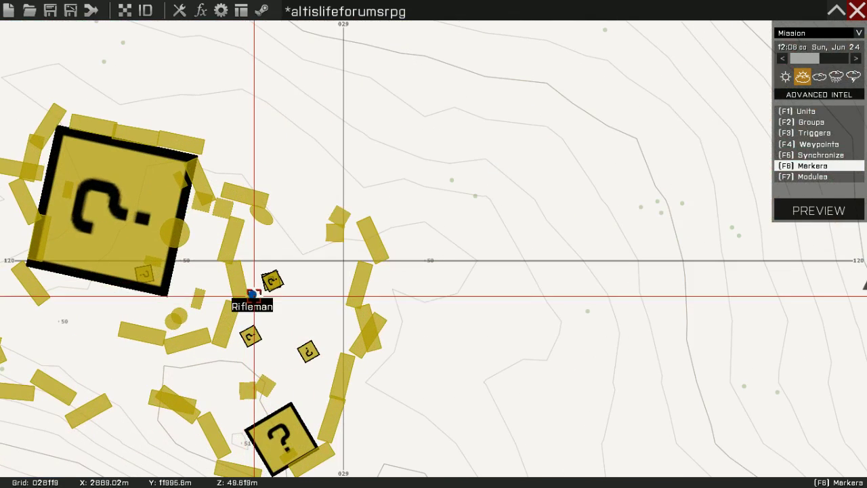
scroll(263, 286, down, 3)
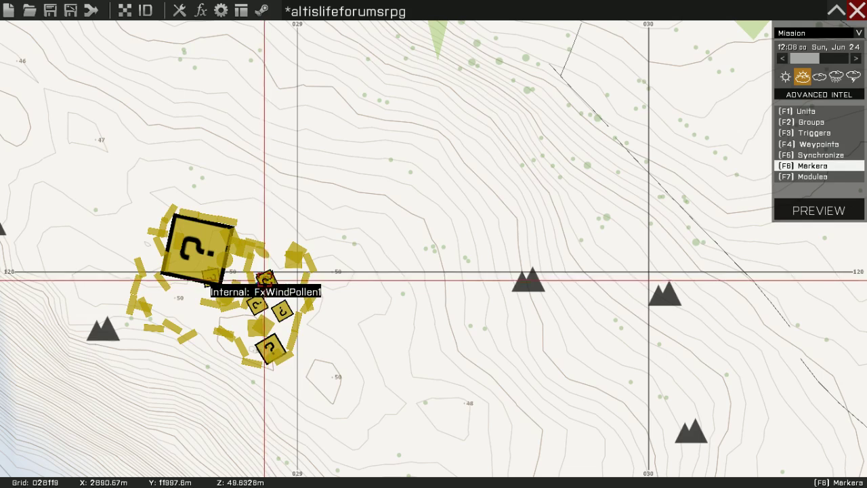
scroll(264, 279, up, 4)
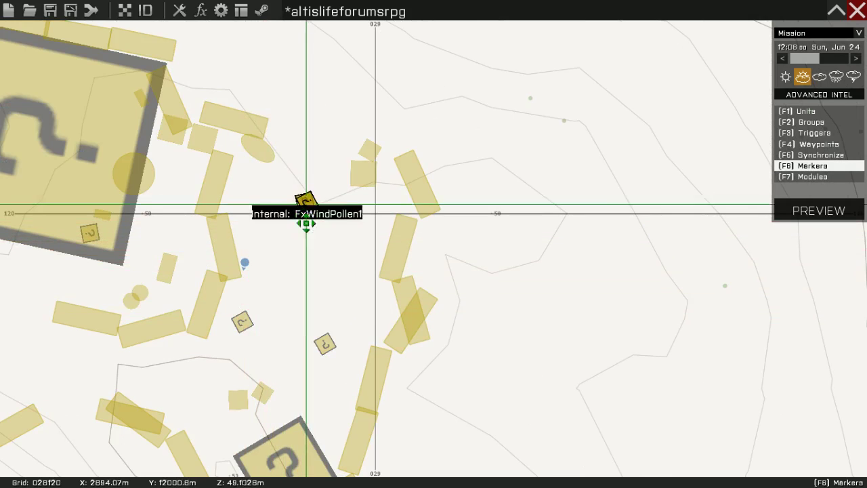
drag(244, 323, 359, 93)
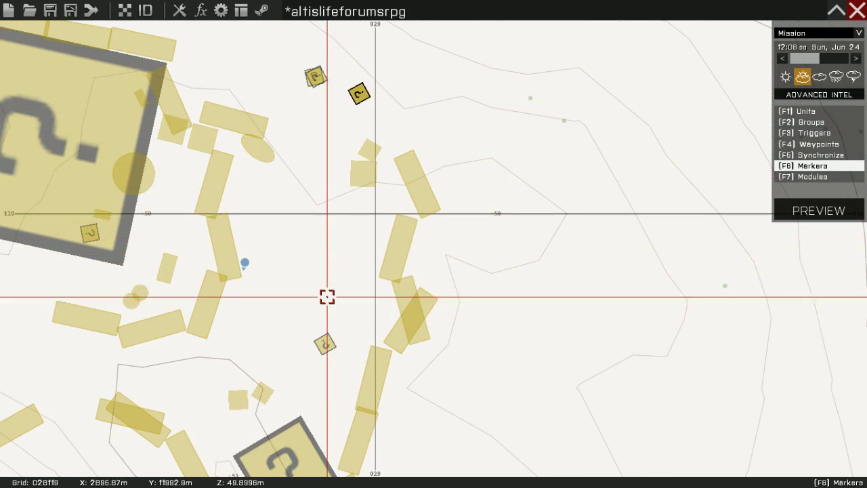
drag(325, 344, 389, 83)
key(Delete)
key(Delete)
key(Delete)
key(Delete)
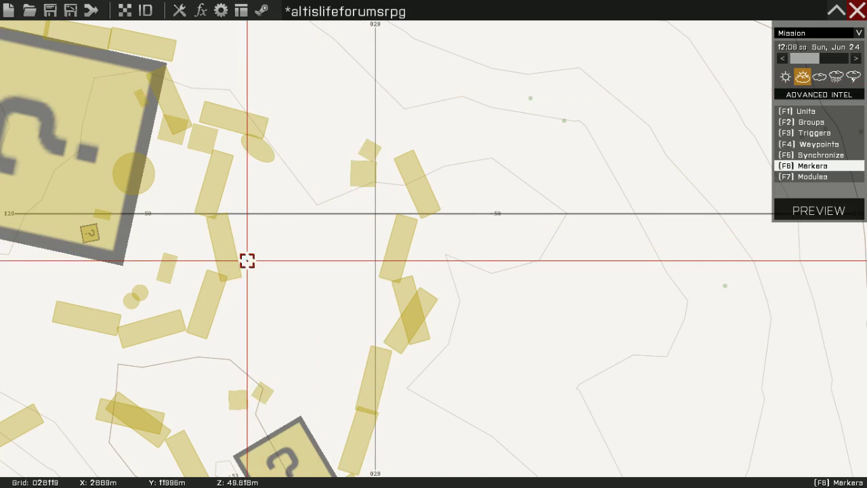
- Select and copy the imported objects at the H-barrier outpost and at Kavala's harbour north of the pier
scroll(294, 236, down, 3)
right_drag(294, 237, 313, 249)
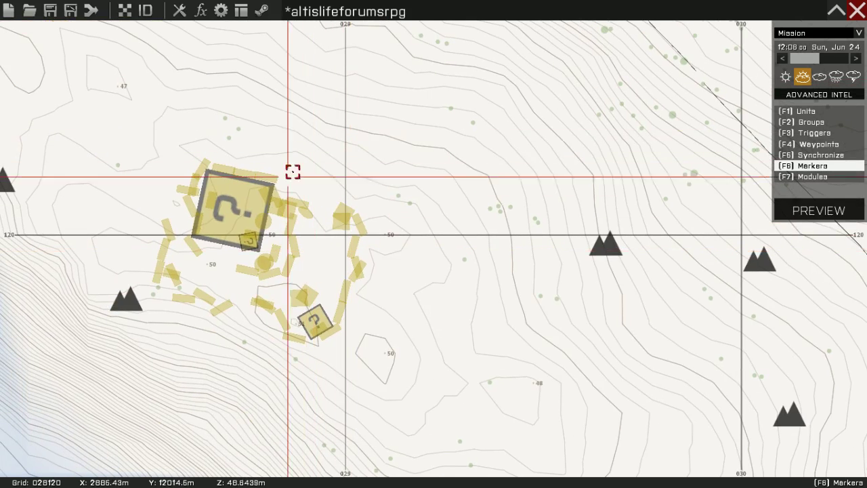
right_drag(393, 125, 382, 176)
right_drag(346, 150, 309, 249)
scroll(309, 247, down, 5)
right_drag(347, 40, 299, 235)
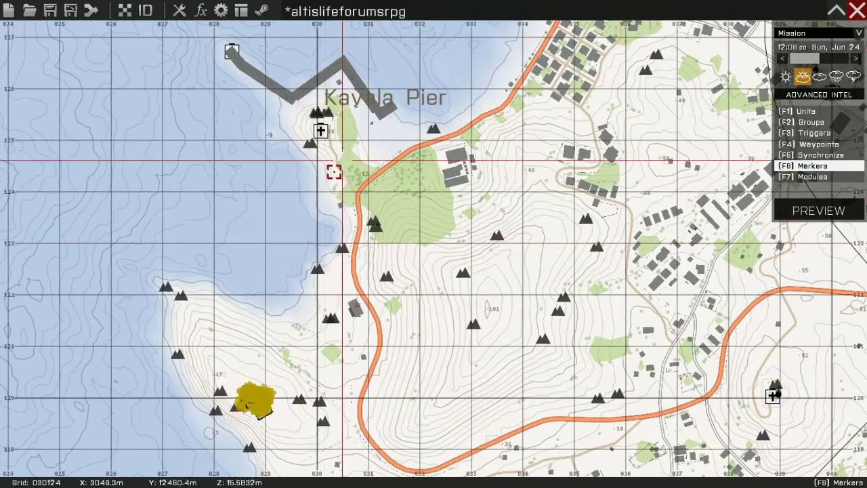
right_drag(325, 115, 143, 417)
scroll(226, 254, up, 3)
scroll(226, 163, up, 3)
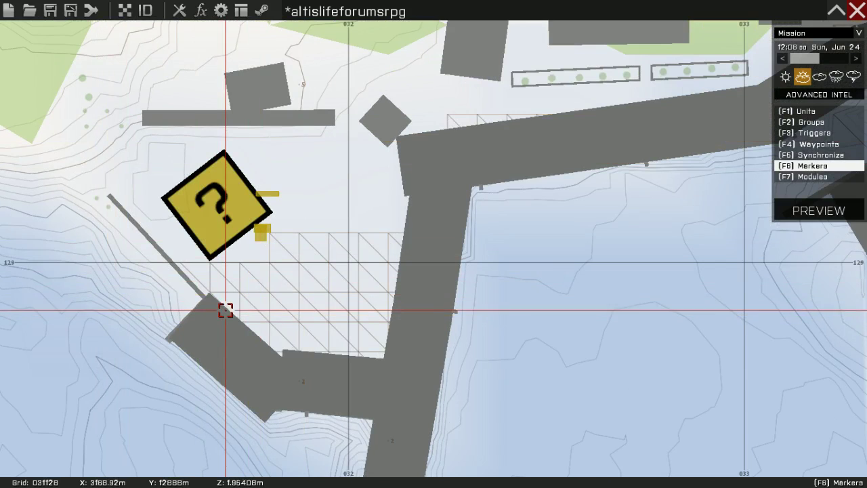
- Exit the altislifeforumsrpg mission and open the Altis Life RPG 3.1.3 mission on Altis for editing
key(Escape)
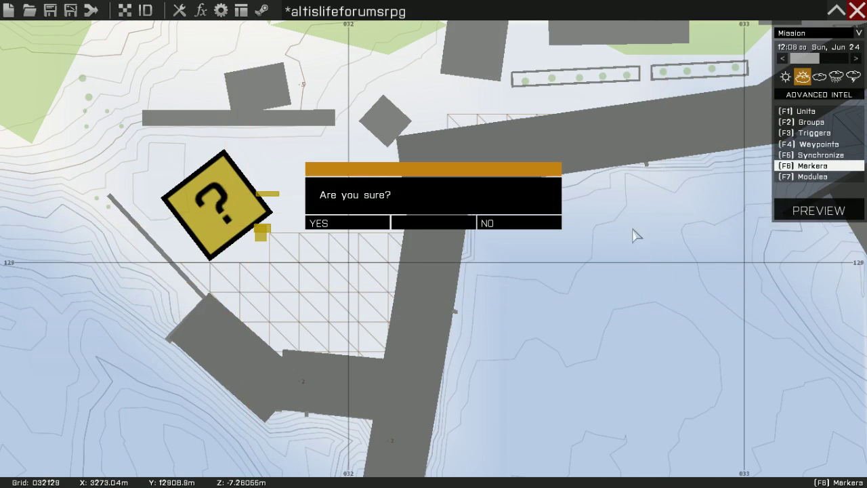
click(367, 224)
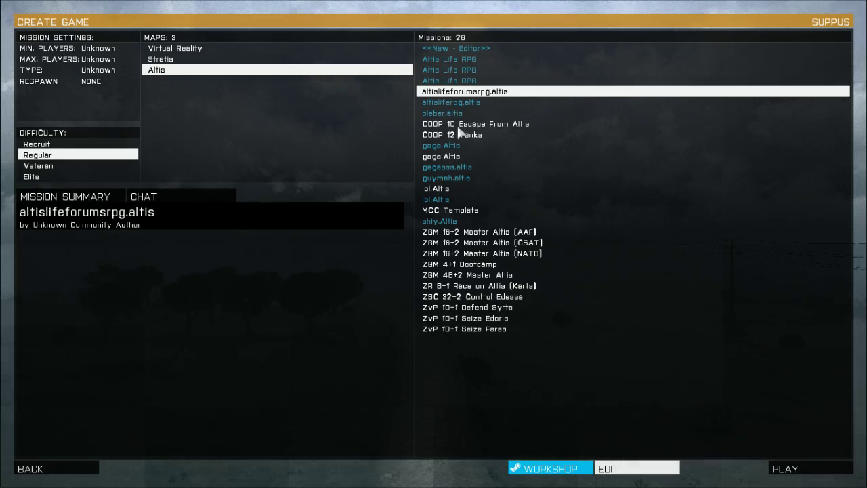
click(453, 80)
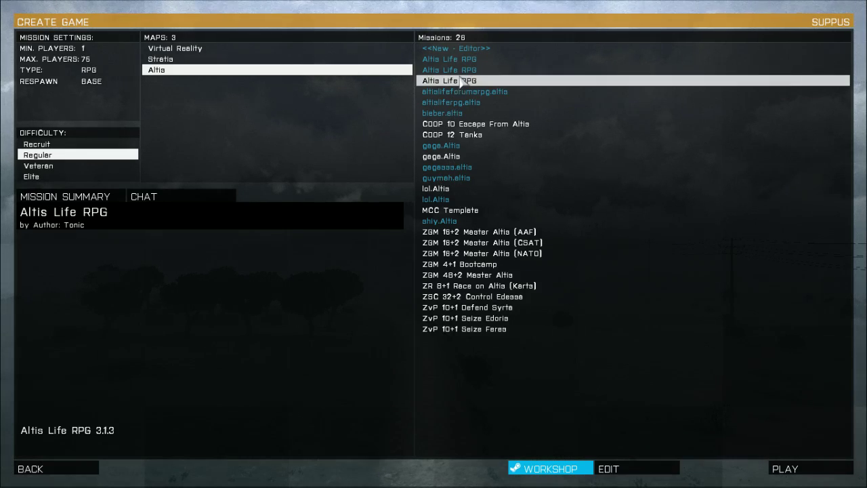
click(608, 467)
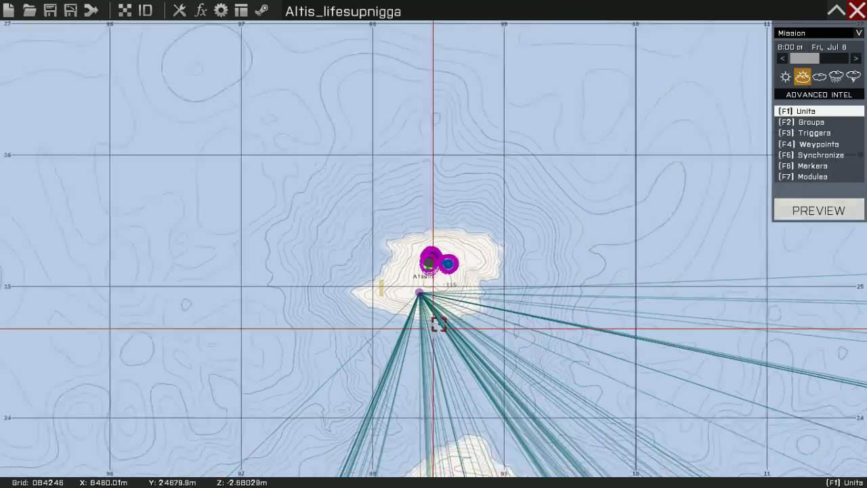
- In Markers mode, paste the copied objects onto the map at Kavala's harbour southwest of the Police HQ
click(806, 165)
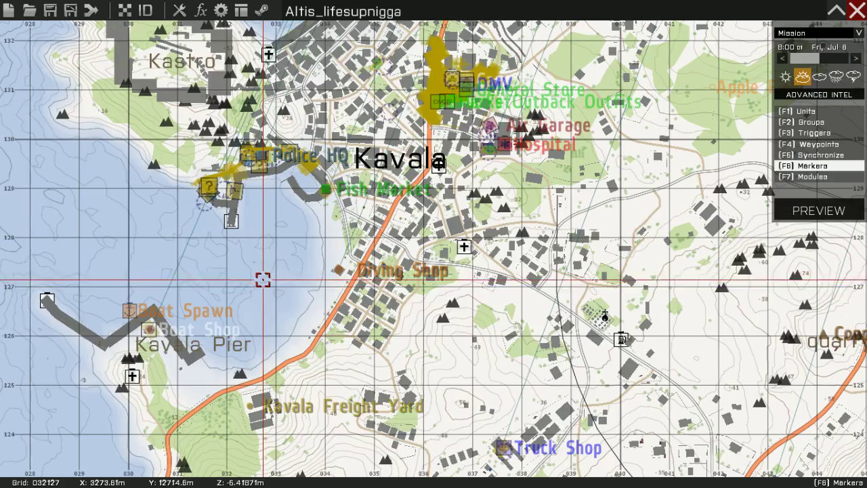
scroll(262, 279, up, 4)
right_drag(246, 172, 309, 288)
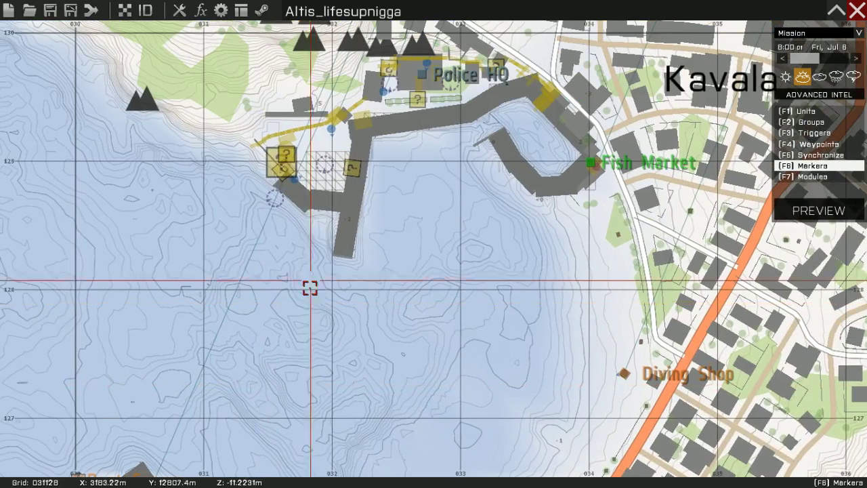
key(ctrl+shift+v)
- Shift the pasted objects slightly northwest by the Shop House (White) and check the outpost south of Kavala Pier
drag(344, 204, 314, 154)
scroll(314, 154, up, 5)
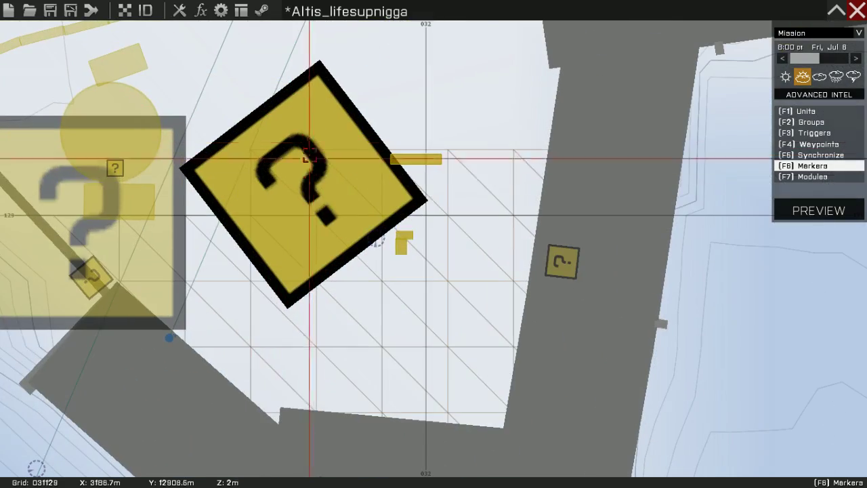
scroll(312, 187, down, 5)
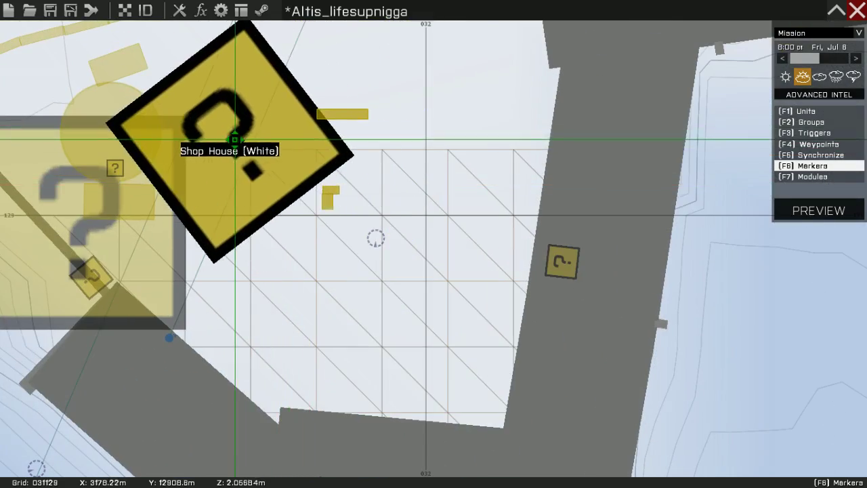
scroll(265, 276, down, 10)
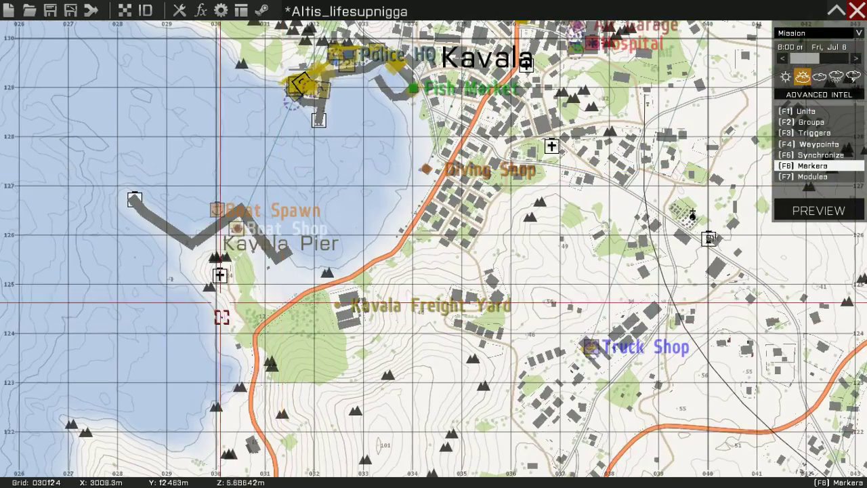
scroll(239, 348, up, 10)
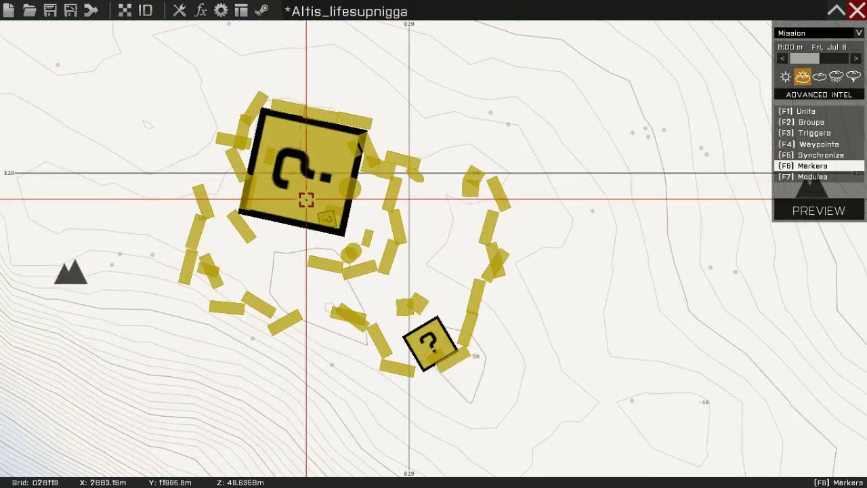
scroll(282, 299, down, 3)
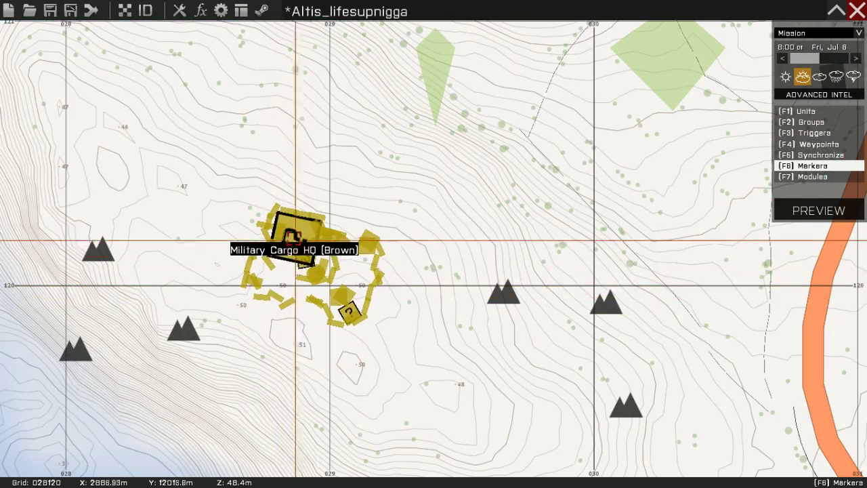
scroll(413, 253, down, 5)
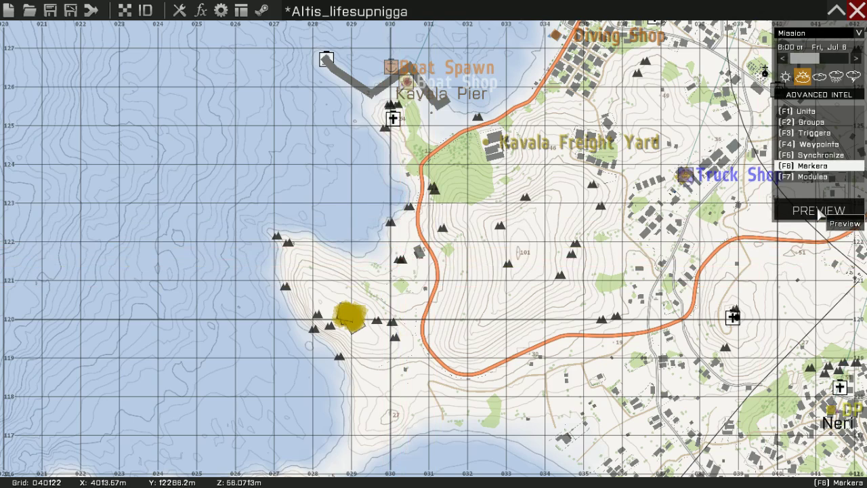
- Preview the mission in the Civ 2 civilian role and continue past the briefing
click(818, 211)
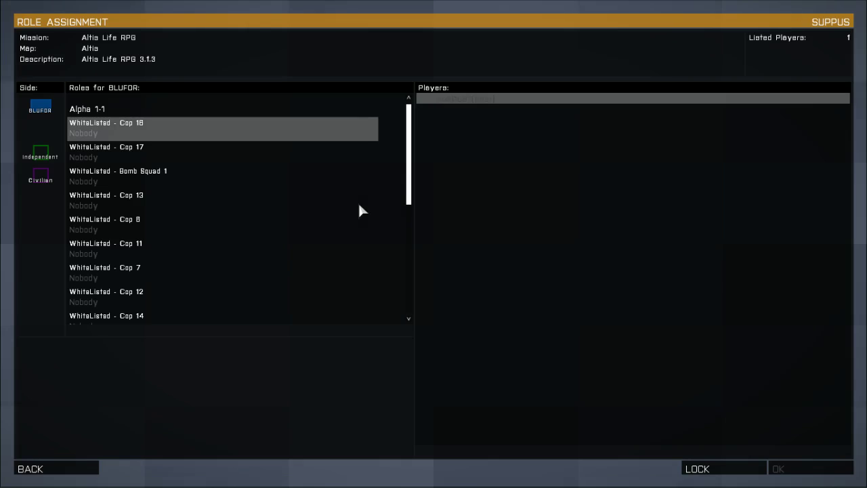
click(41, 178)
click(87, 183)
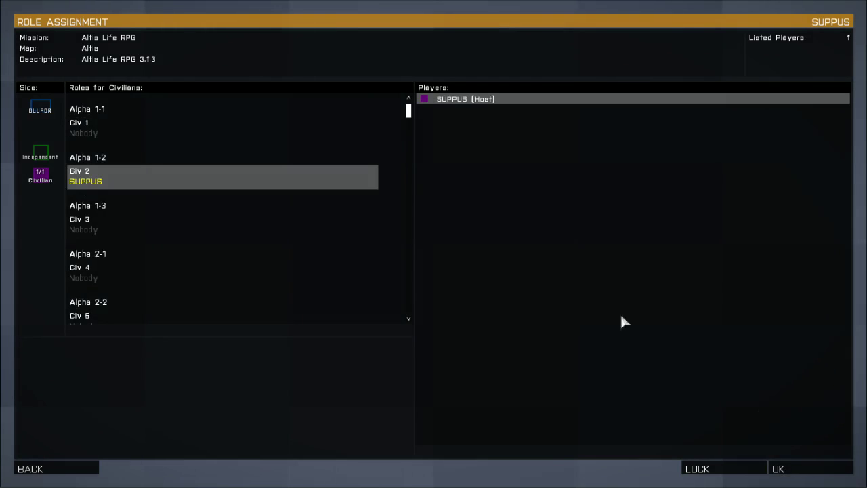
click(799, 471)
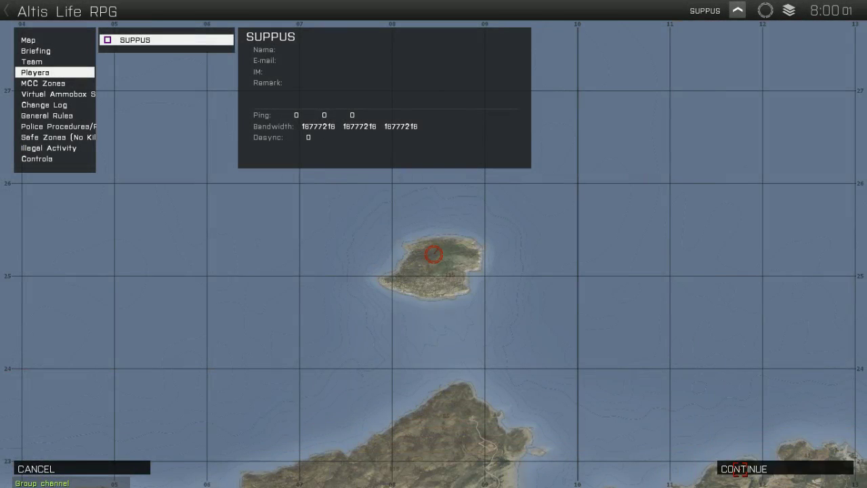
click(740, 469)
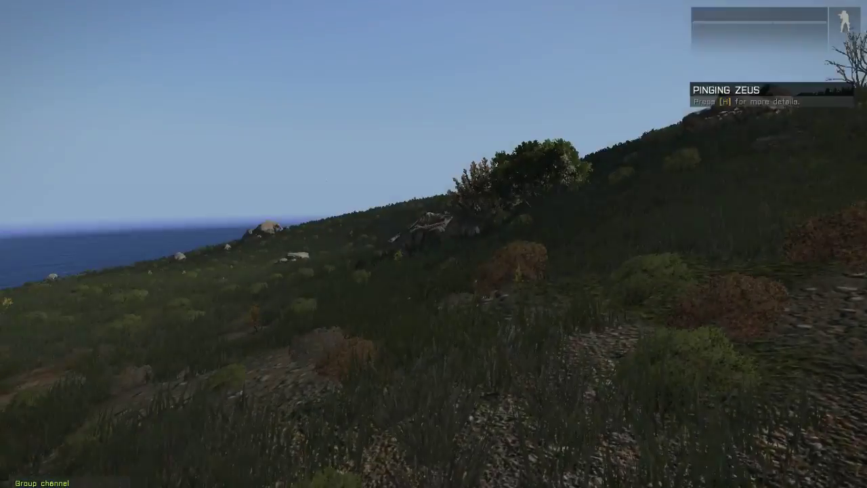
- Open the Splendid Camera and fly it southwest off the starting island over the sea
key(Escape)
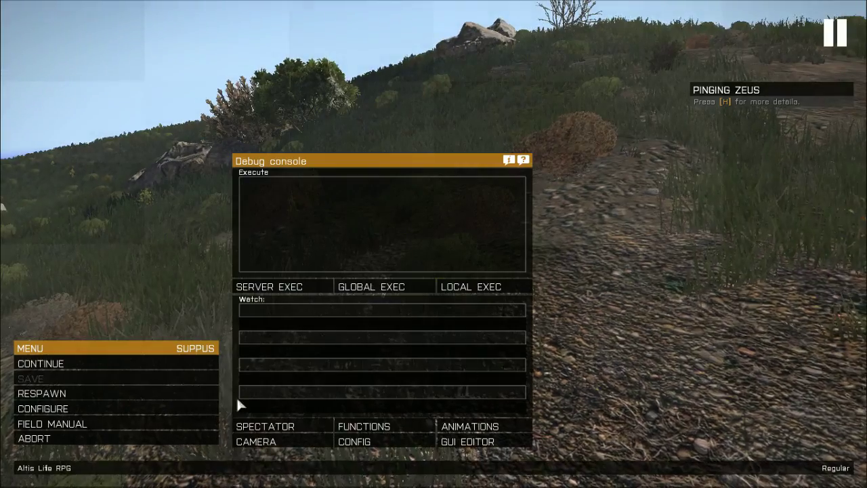
click(249, 441)
right_drag(390, 238, 323, 356)
key(shift+q)
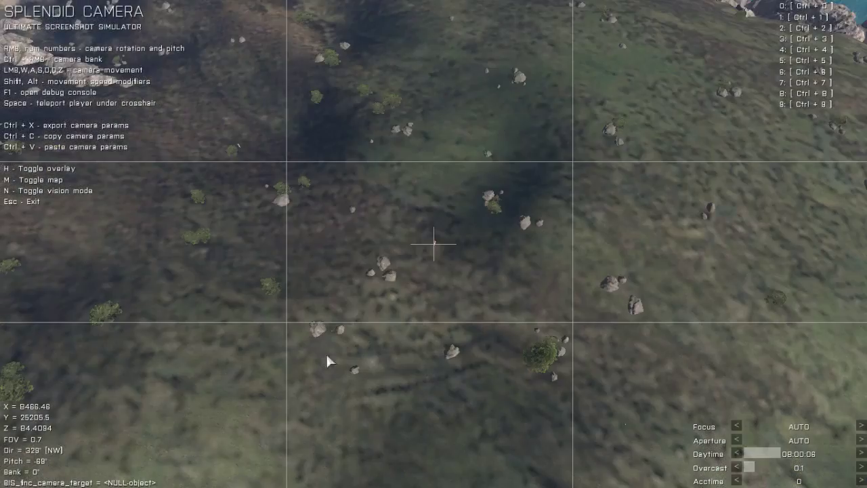
key(shift+s)
right_drag(406, 320, 450, 243)
key(shift+w)
key(shift+q)
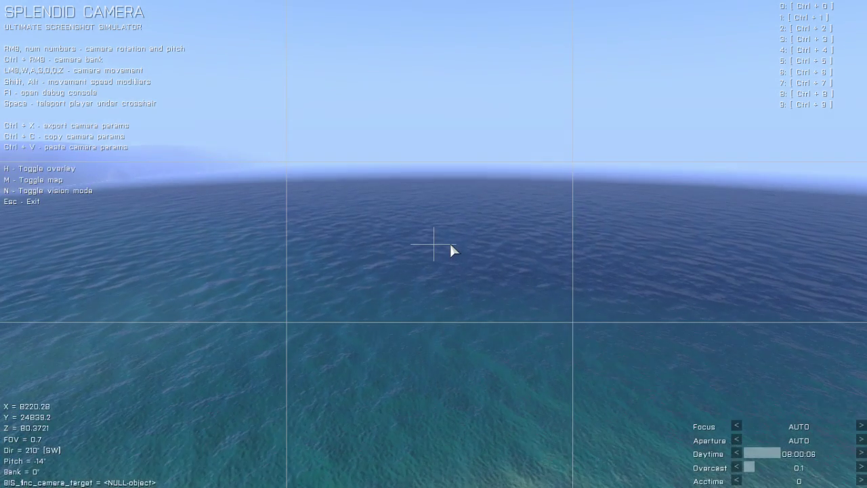
key(shift+w)
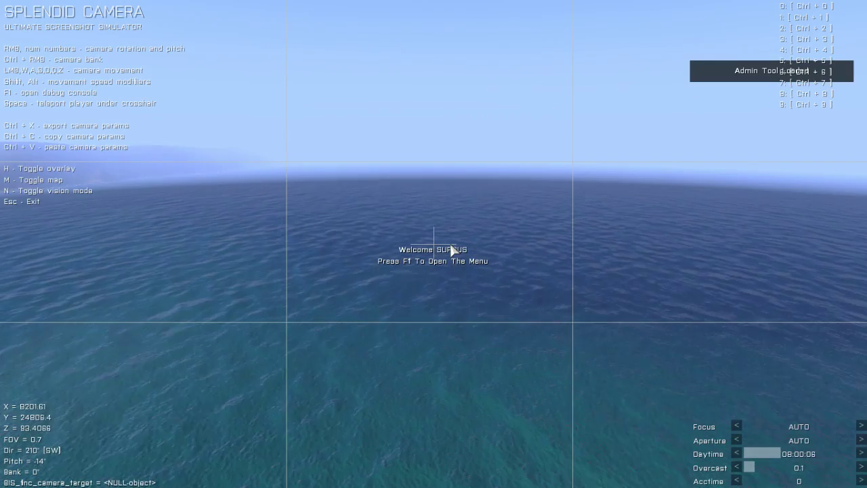
key(shift+q)
key(shift+s)
key(shift+q)
right_drag(423, 285, 462, 241)
- Use the camera's map to relocate the camera to Kavala's harbour just west of the Police HQ
key(m)
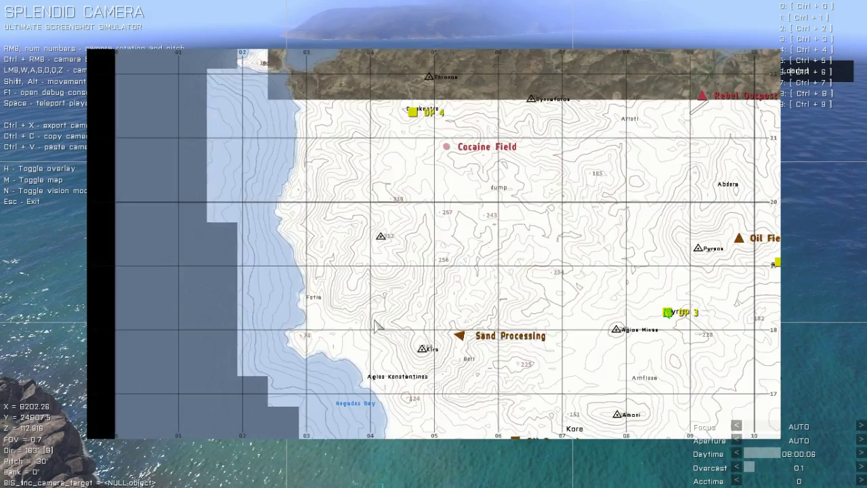
right_drag(375, 321, 385, 140)
right_drag(339, 304, 380, 165)
right_drag(332, 411, 344, 276)
scroll(344, 275, up, 5)
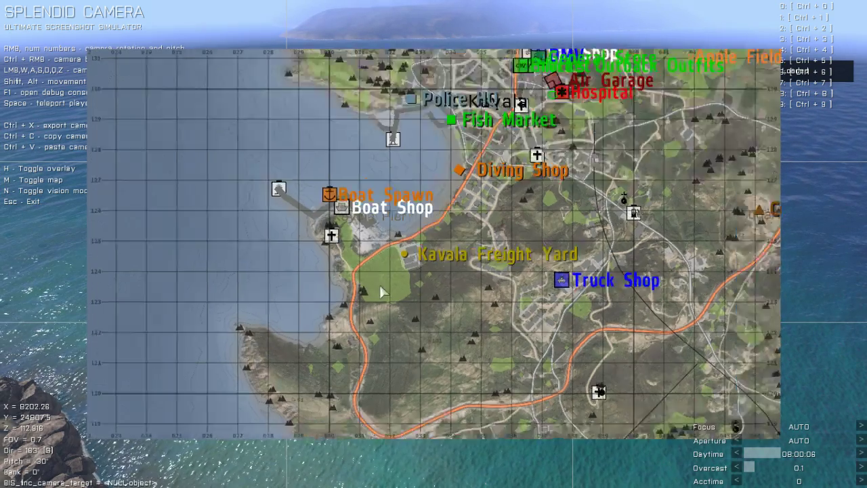
click(393, 82)
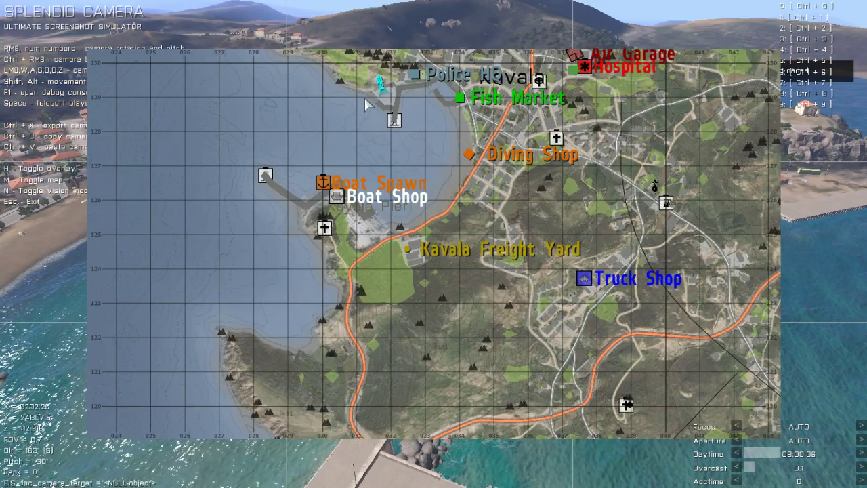
- Teleport the player onto the harbour yard below the camera, quit the Splendid Camera and walk towards the white shop house
key(m)
right_drag(355, 119, 592, 156)
key(Escape)
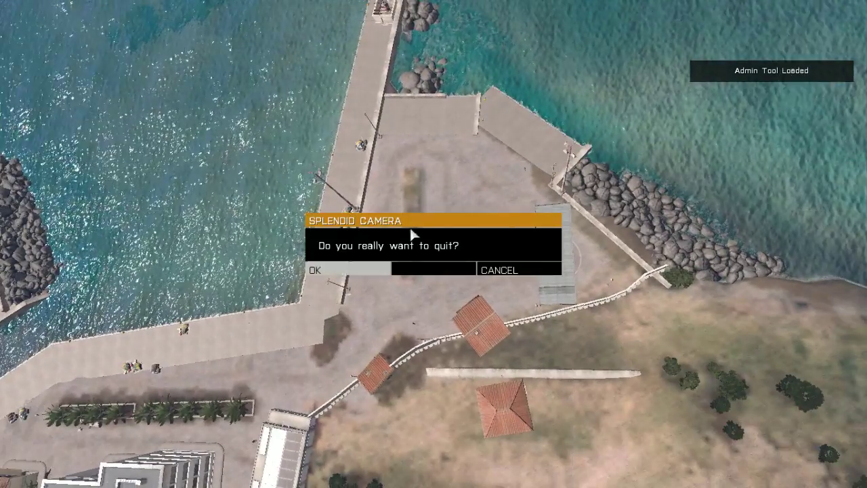
click(363, 269)
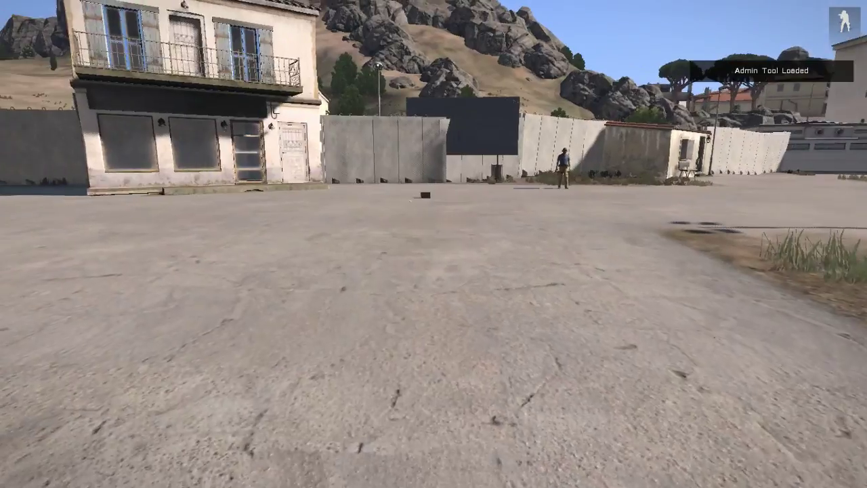
key(w)
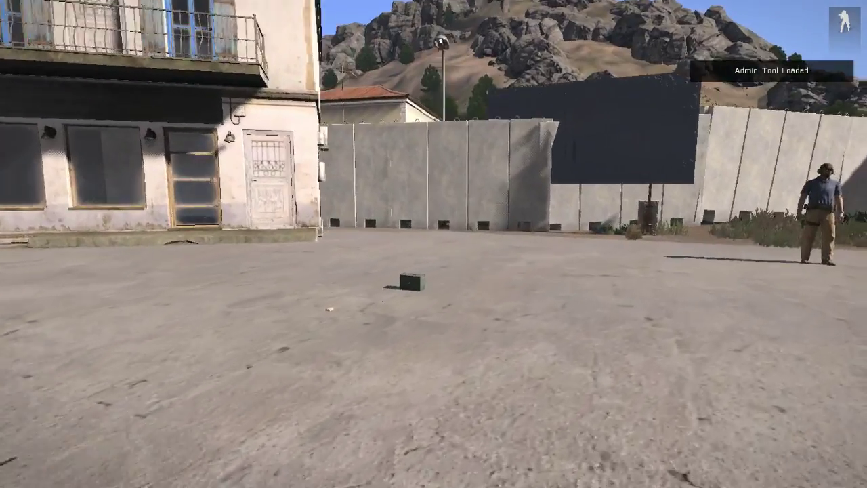
- Walk around the yard to inspect the white shop house, the concrete barrier walls and the billboard
key(w)
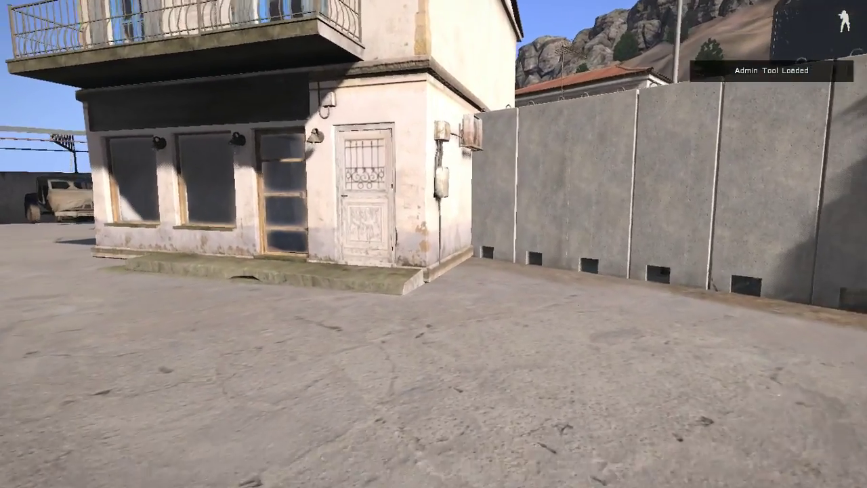
key(w)
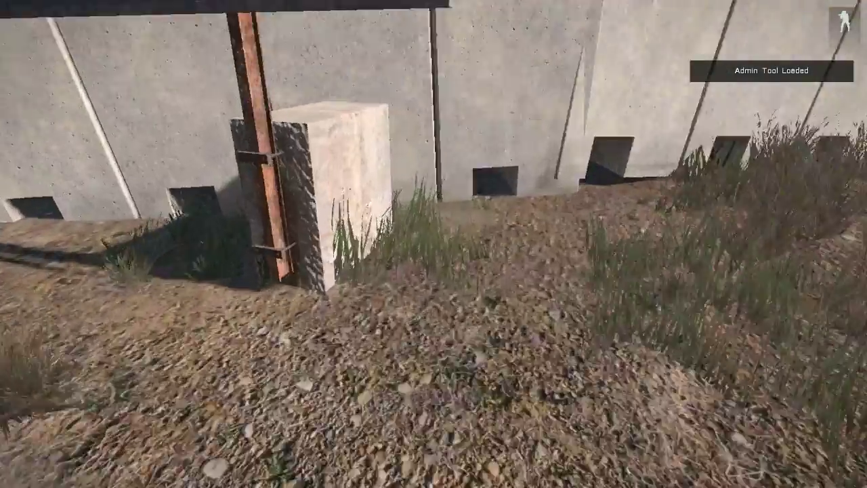
key(w)
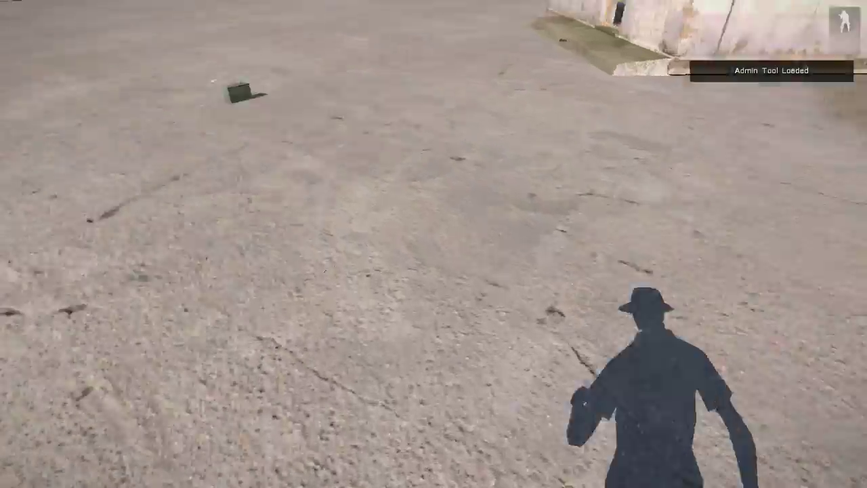
key(w)
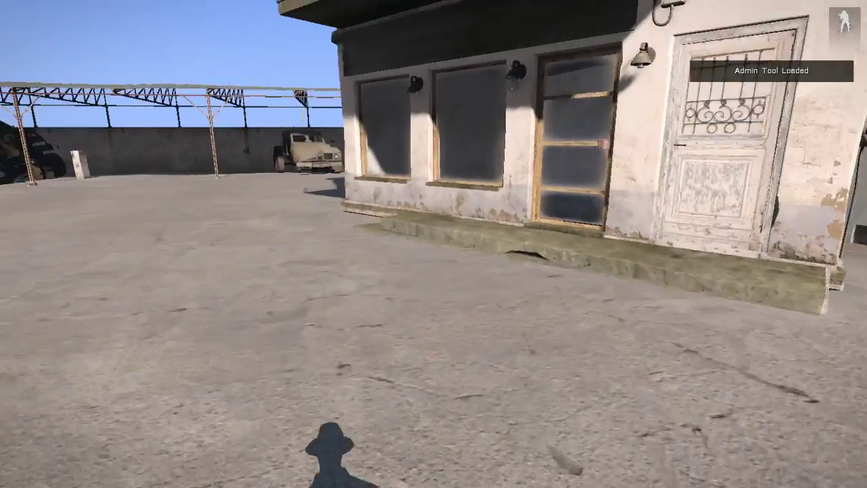
key(w)
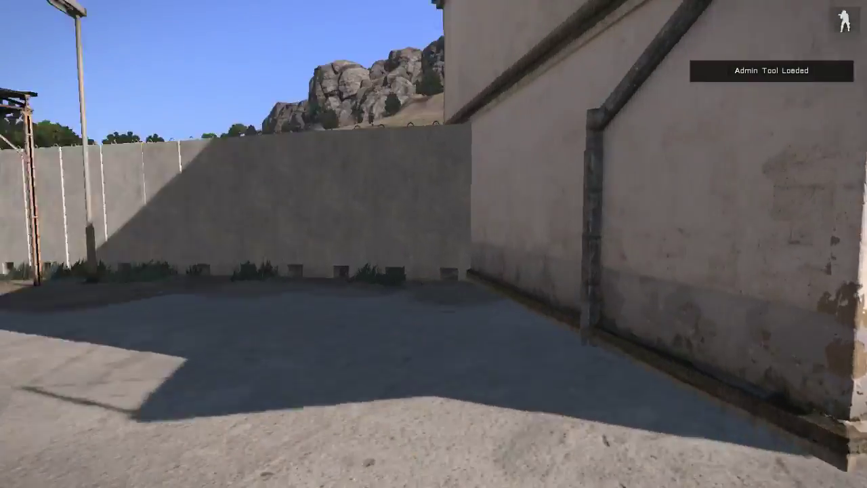
key(w)
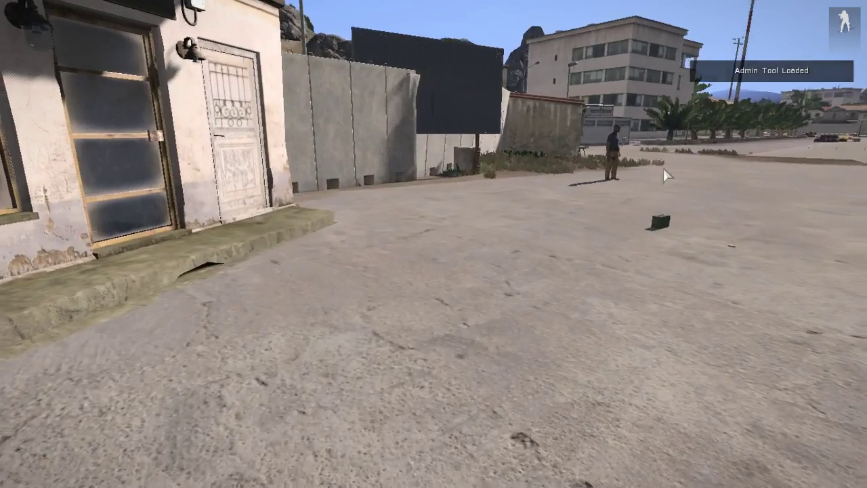
- Reopen the Splendid Camera and use its map to relocate it to the hilltop base southwest of Kavala Freight Yard
key(Escape)
click(255, 441)
key(m)
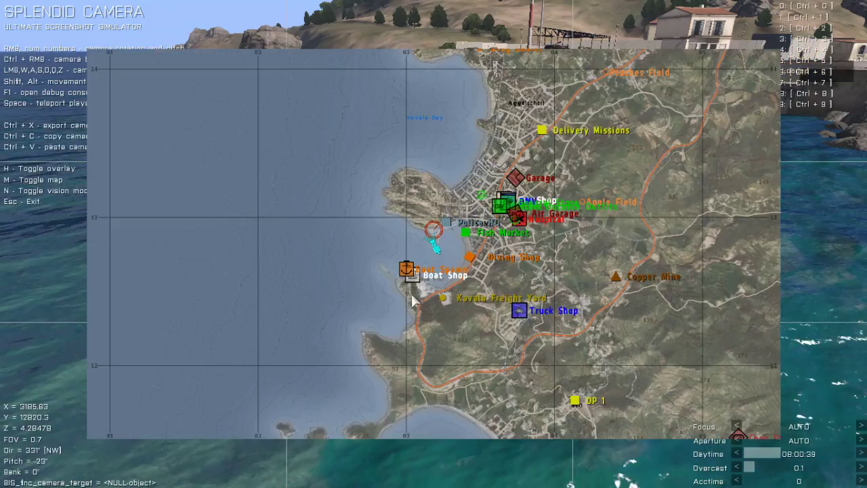
scroll(412, 295, down, 3)
scroll(467, 298, up, 6)
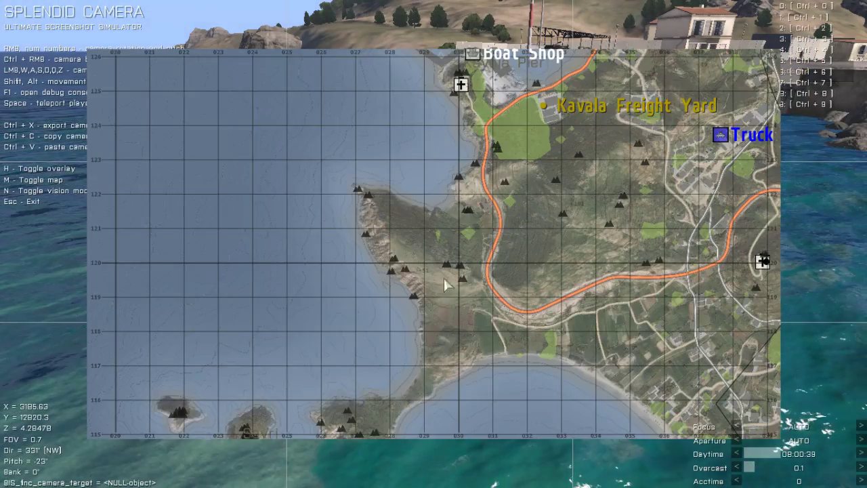
scroll(444, 279, up, 2)
key(m)
right_drag(514, 204, 264, 201)
right_drag(531, 216, 290, 208)
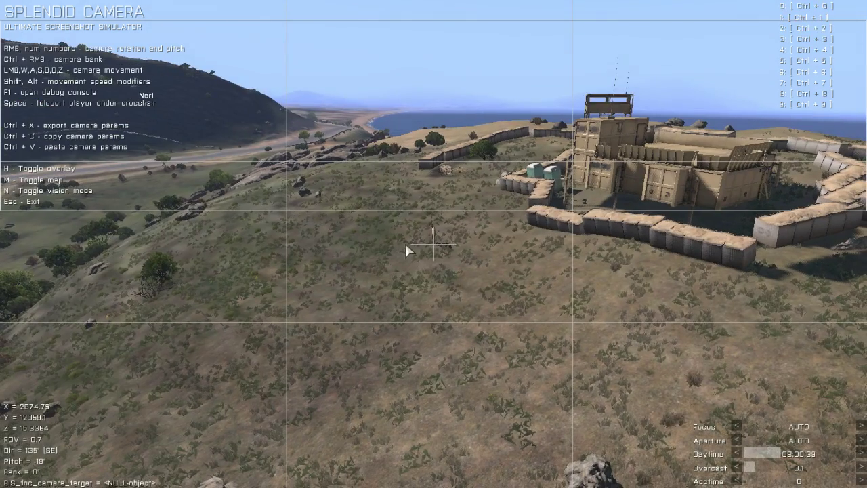
- Quit the camera with the player placed on the hillside and run up past the watchtower to the container building
key(Escape)
key(Return)
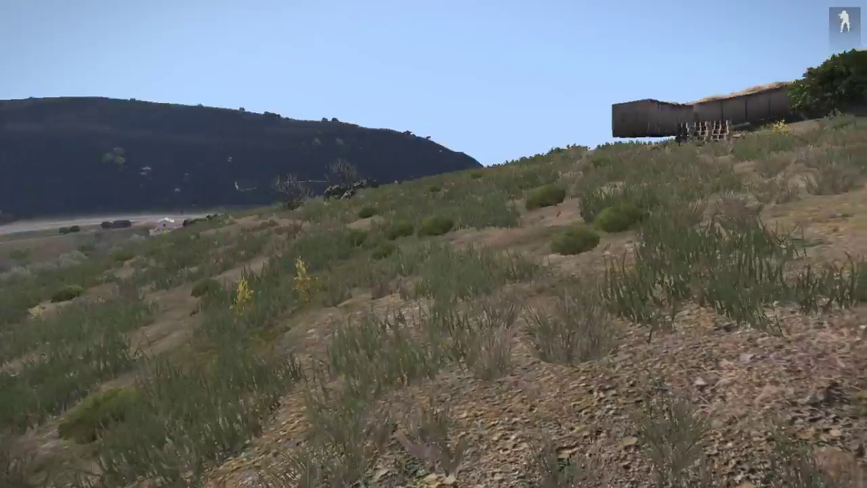
key(w)
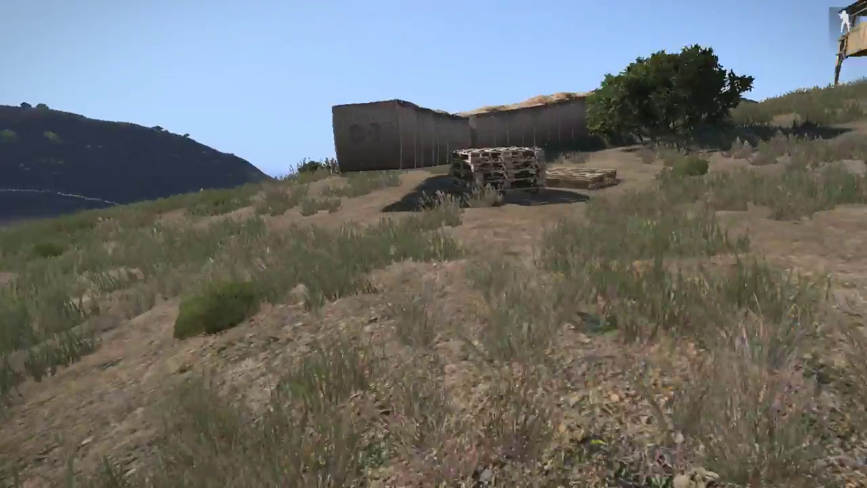
key(w)
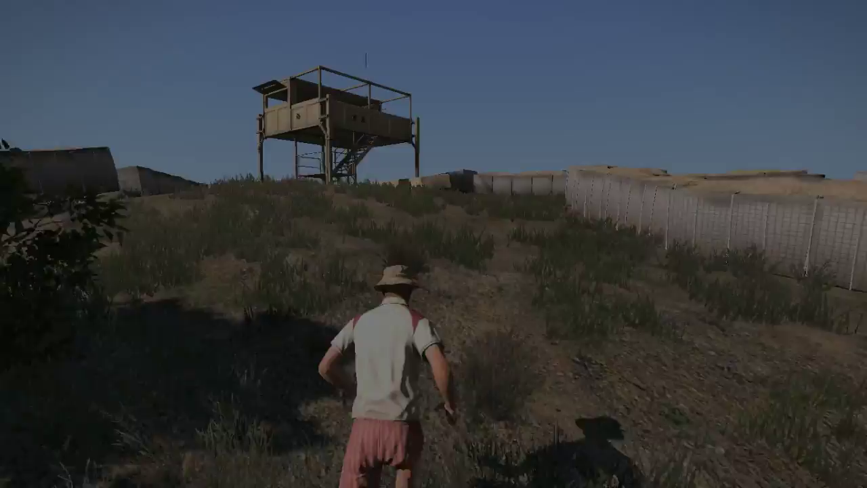
key(w)
key(w)
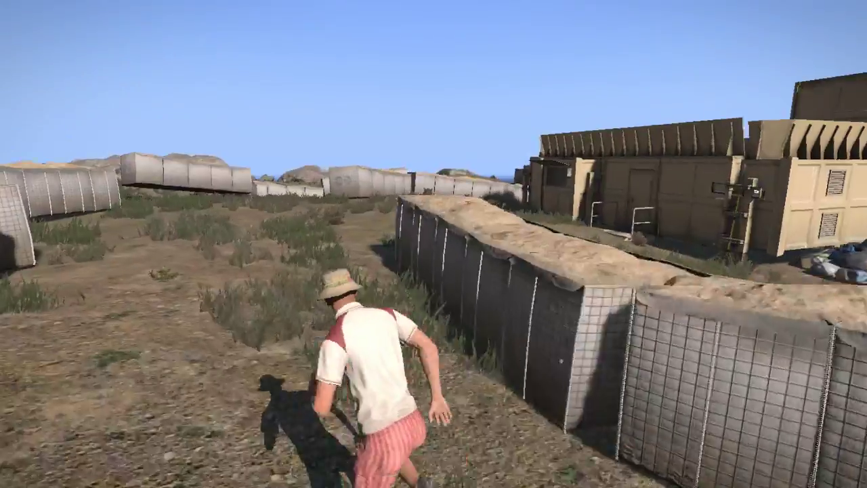
key(w)
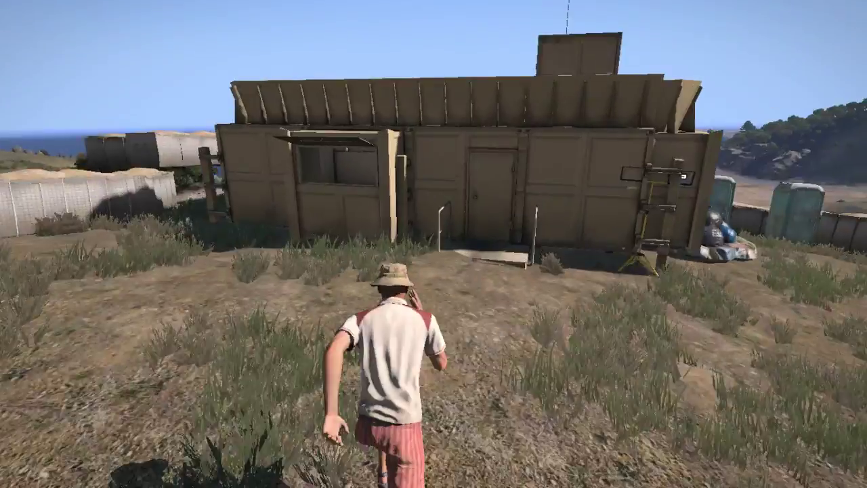
- Open the container building's front door and walk through the interior and upstairs onto its roof terrace
key(w)
key(space)
key(s)
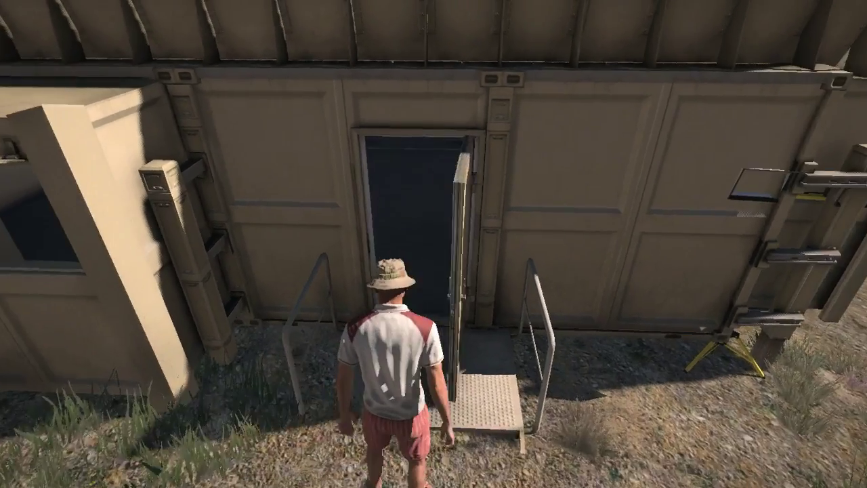
key(w)
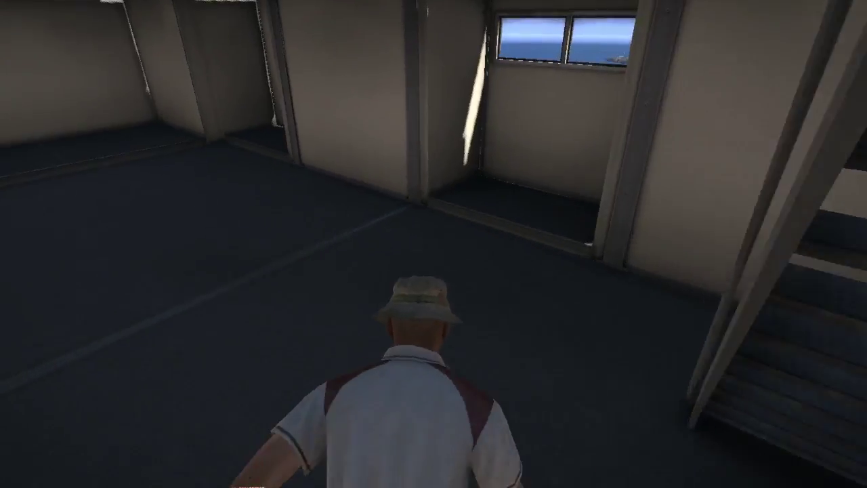
key(w)
key(w)
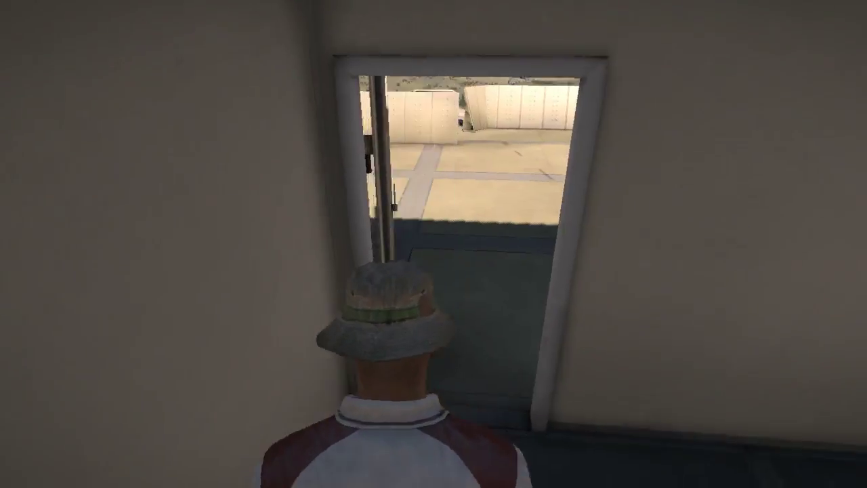
key(w)
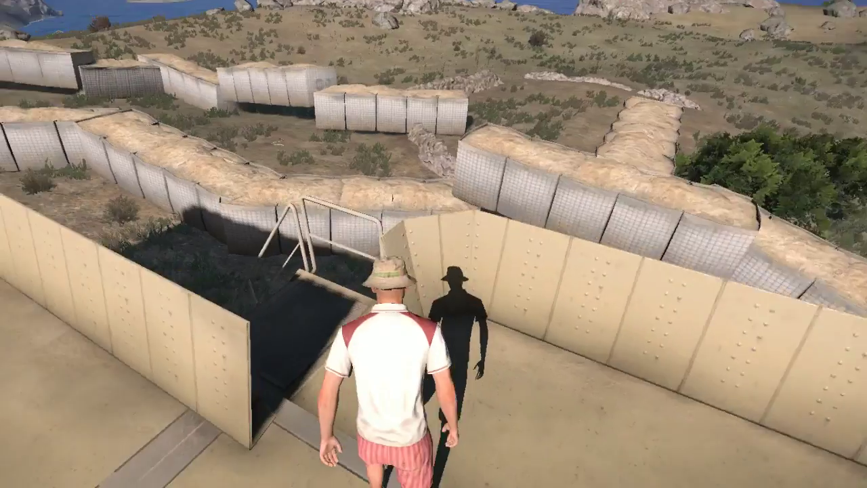
- Leave the roof and walk through the base yard to inspect the container building, barrier walls and watchtower
key(w)
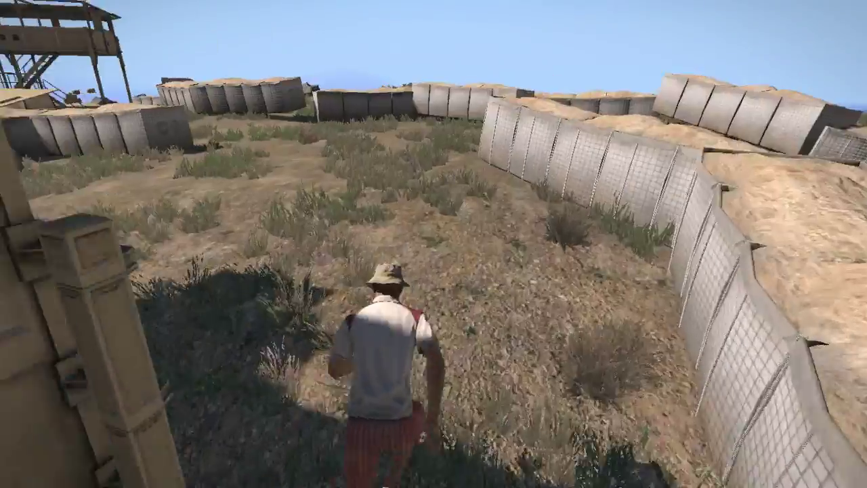
key(w)
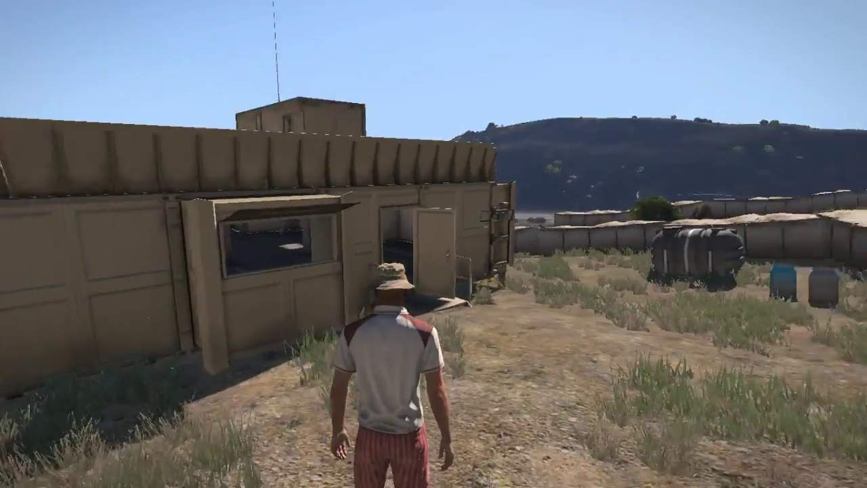
key(w)
key(w)
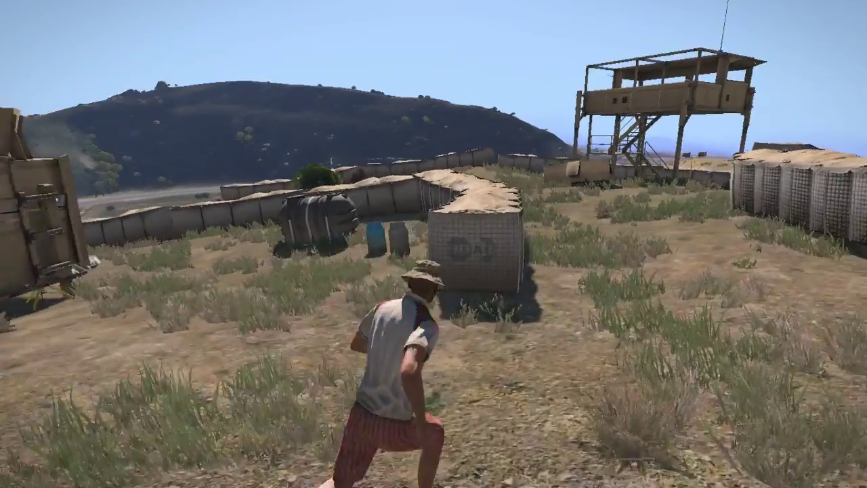
key(w)
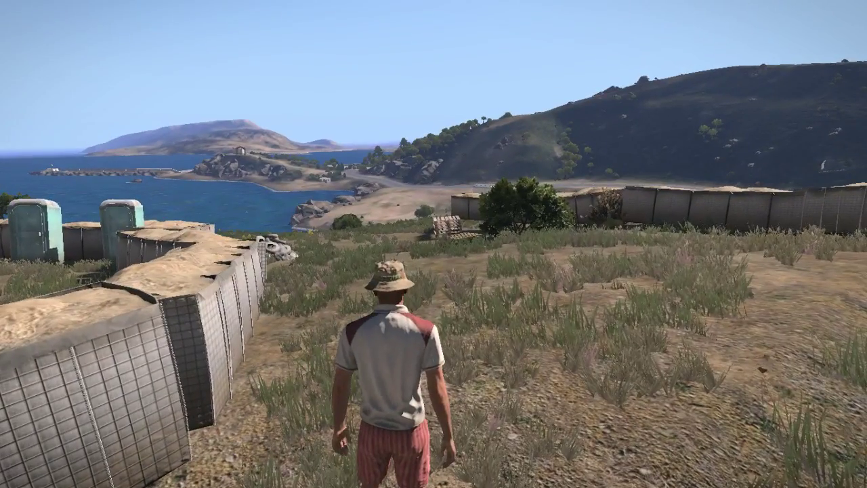
key(w)
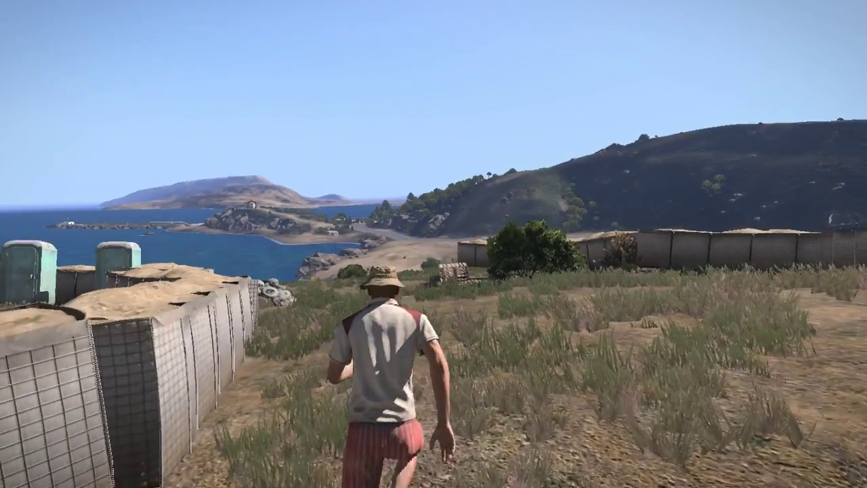
- Run down the slope outside the base to view the bay and the hilltop base from below
key(w)
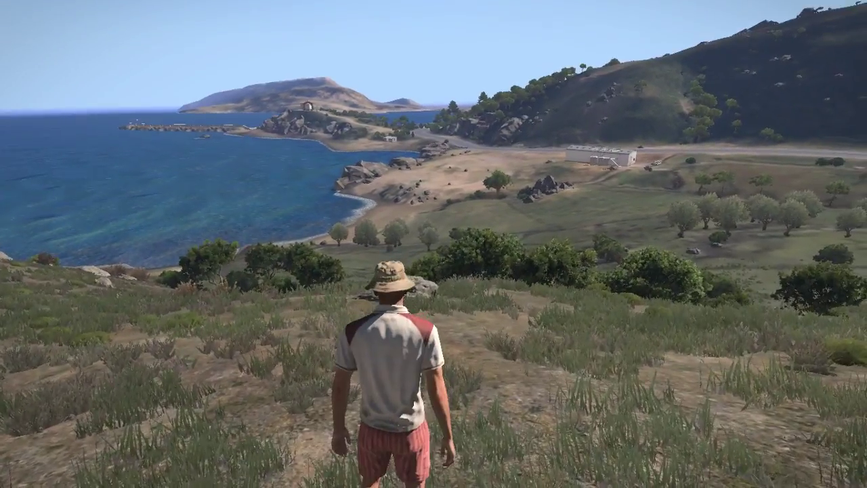
key(w)
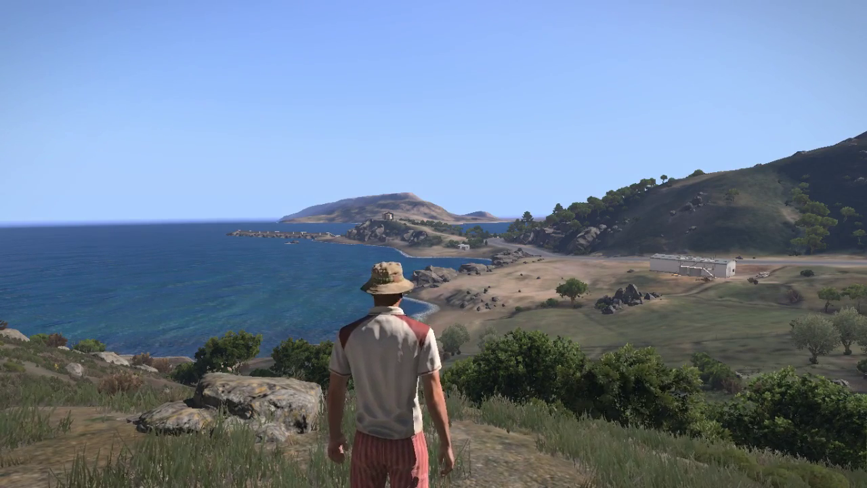
key(w)
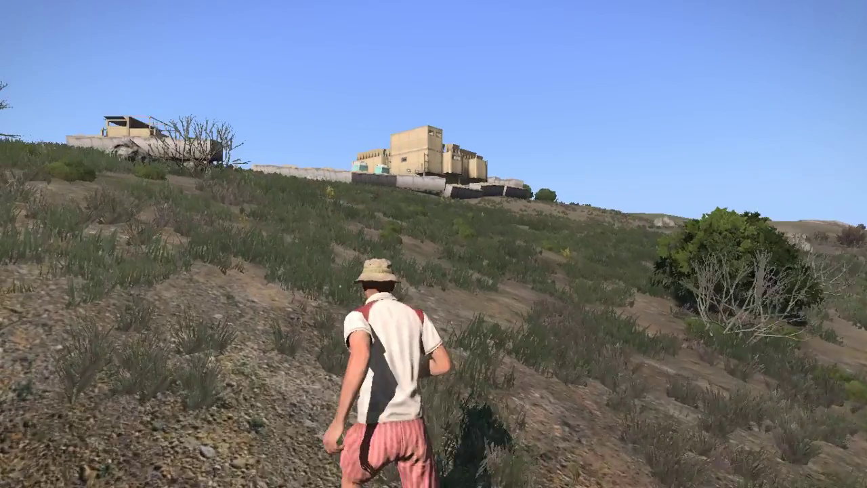
key(w)
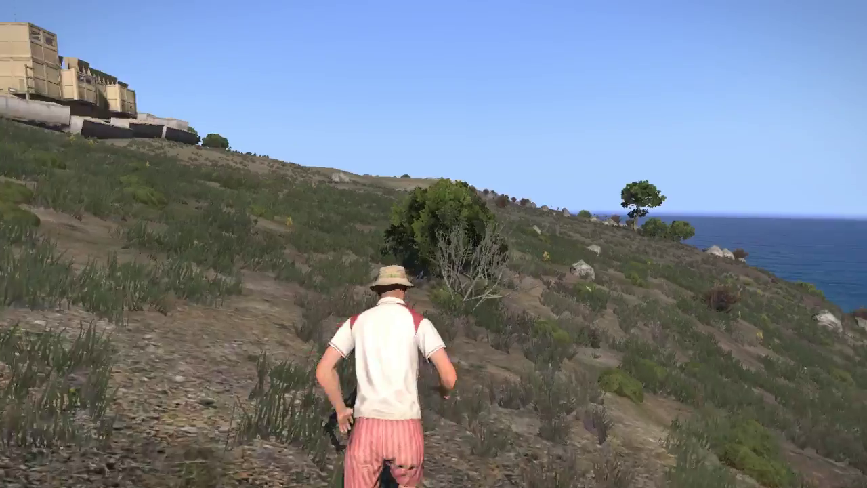
key(w)
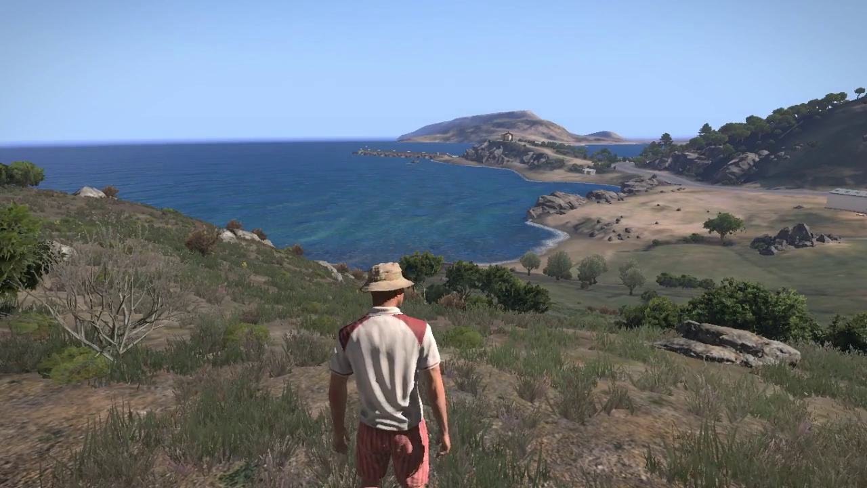
key(w)
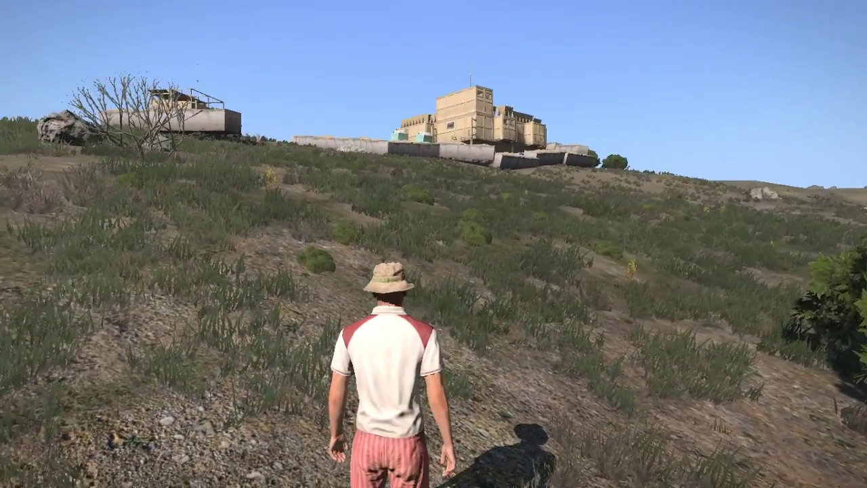
- Run back uphill past the tire pile to the slope below the watchtower
key(w)
key(w)
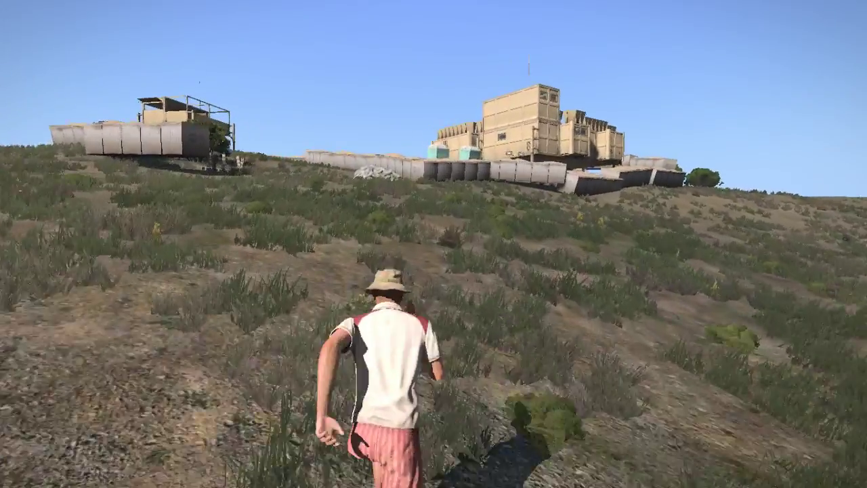
key(w)
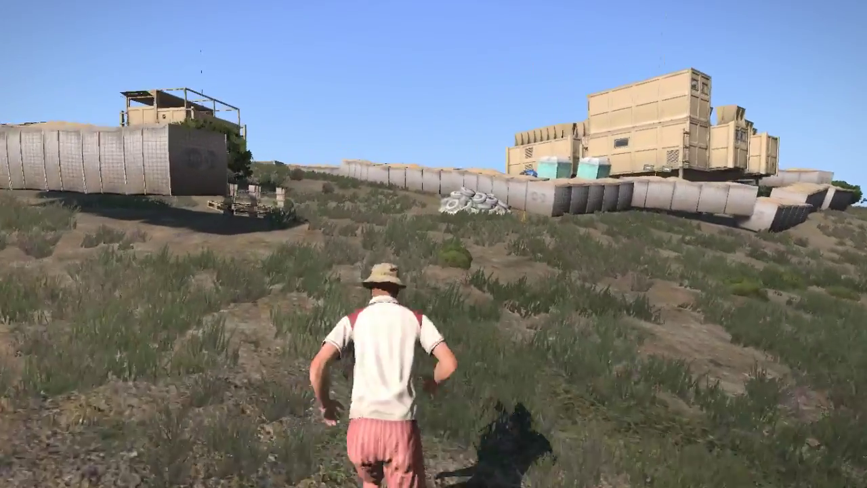
key(w)
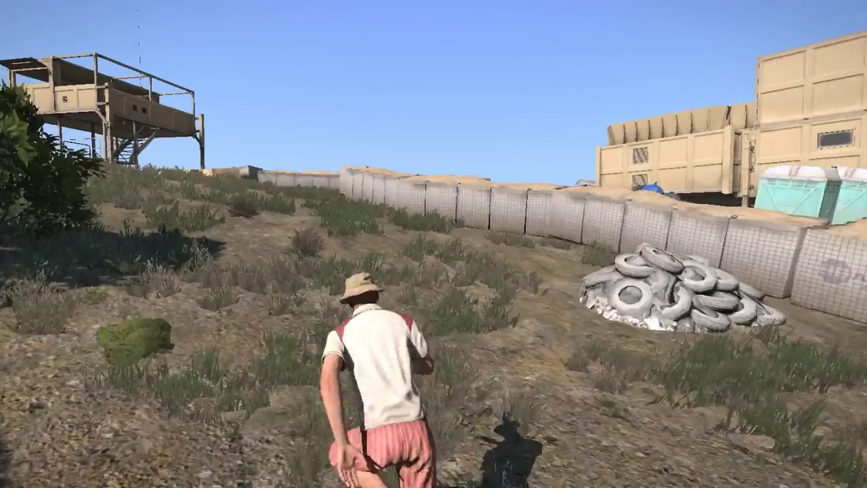
key(w)
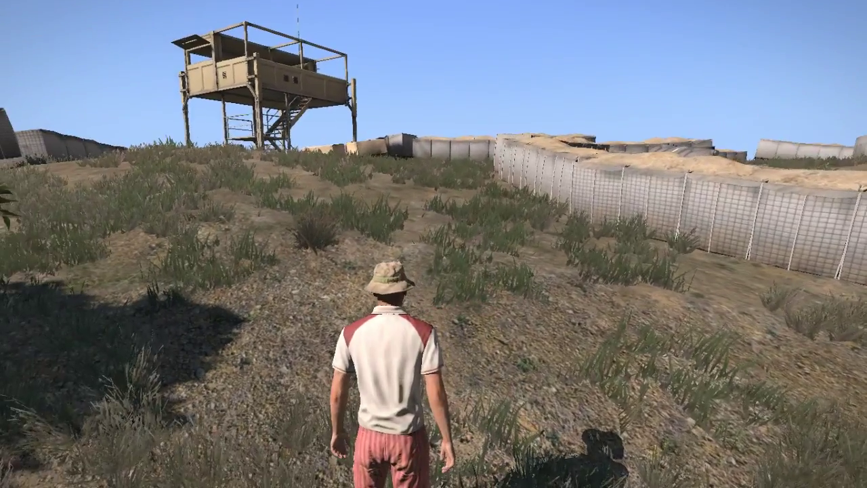